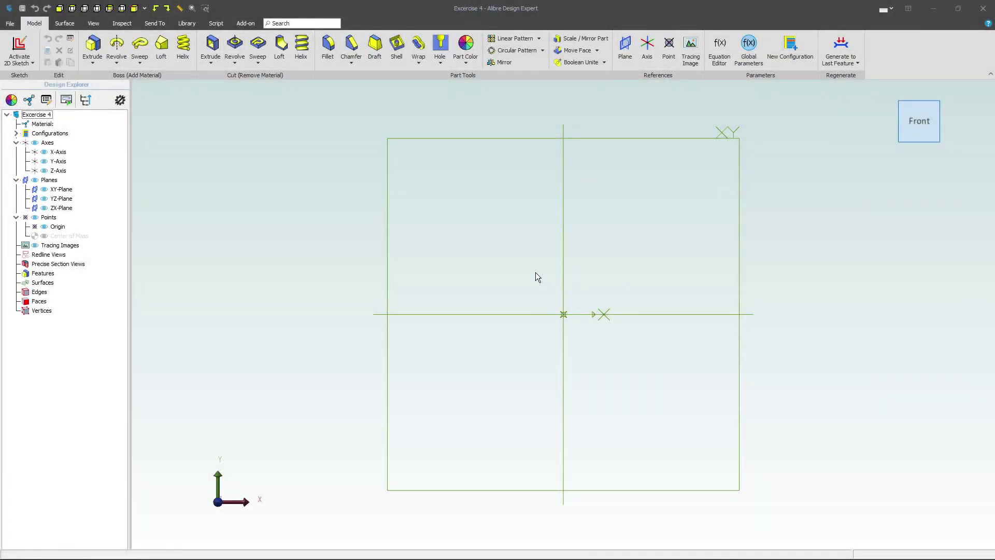
Start a 2D sketch on the XY plane
click(487, 139)
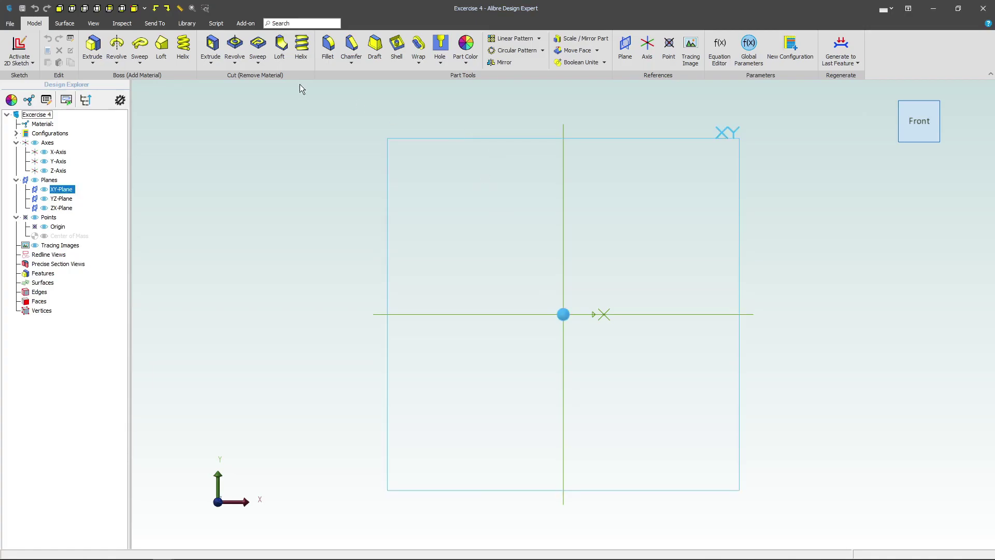
click(19, 47)
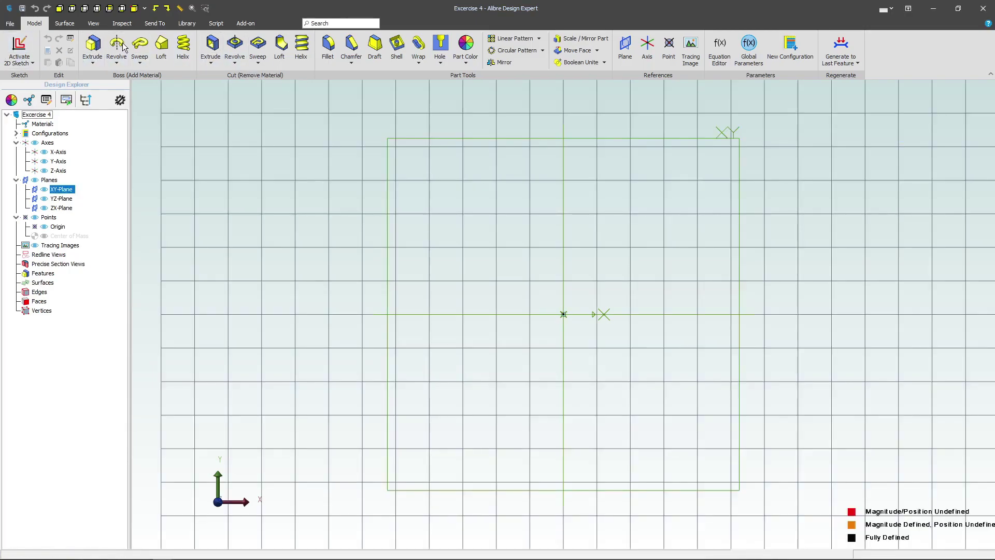
Sketch a closed ten-line stepped profile on the positive X side, with its inner vertical edge about 42 mm from the origin
click(214, 49)
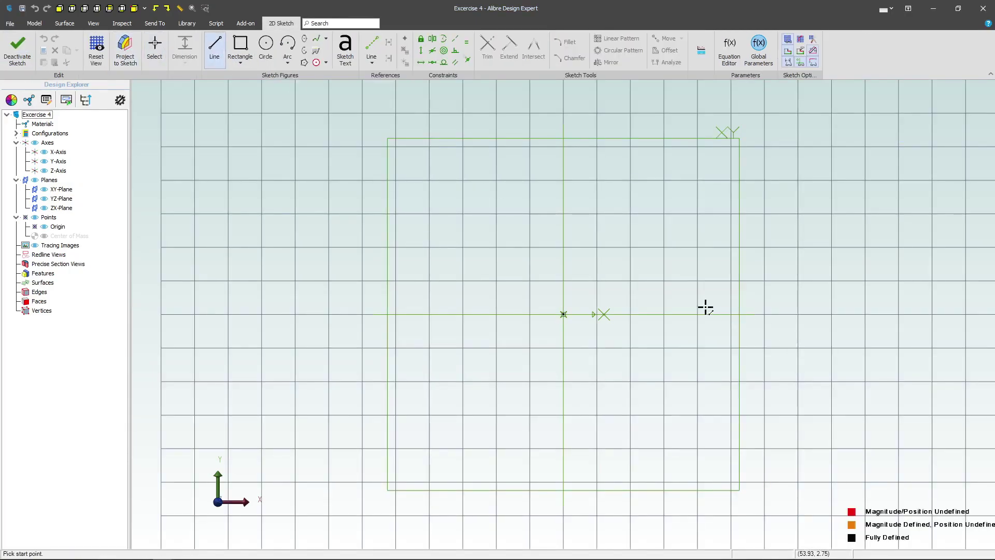
click(673, 293)
click(673, 141)
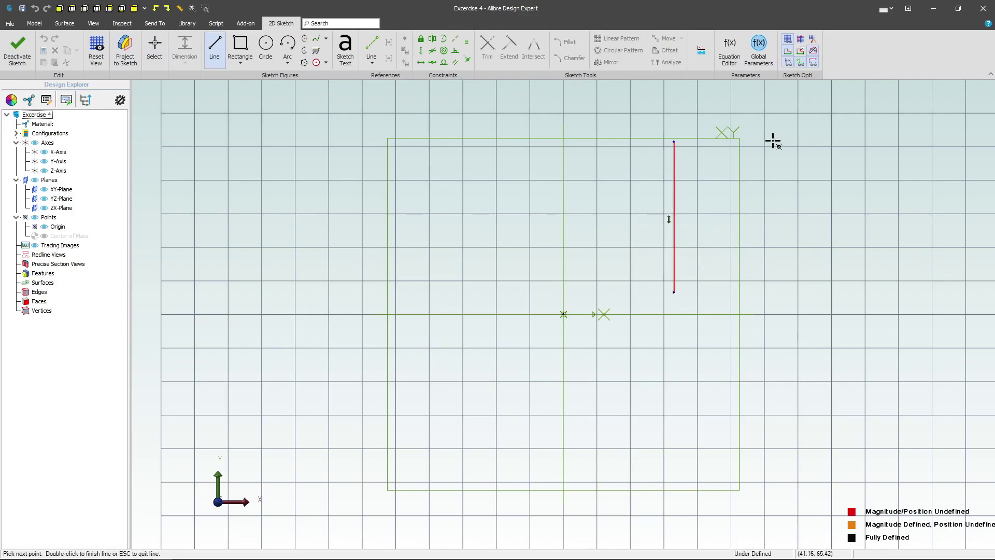
click(820, 139)
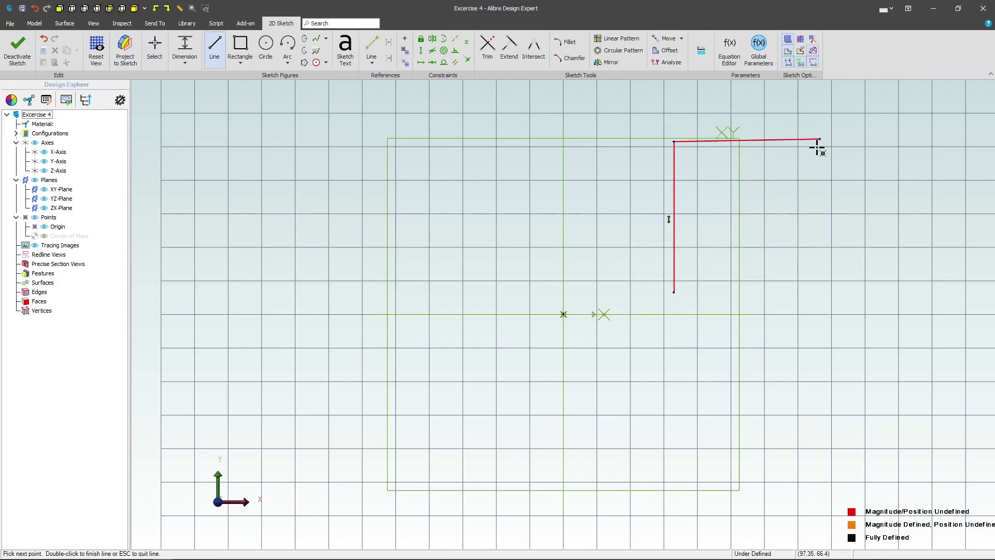
click(820, 215)
click(910, 215)
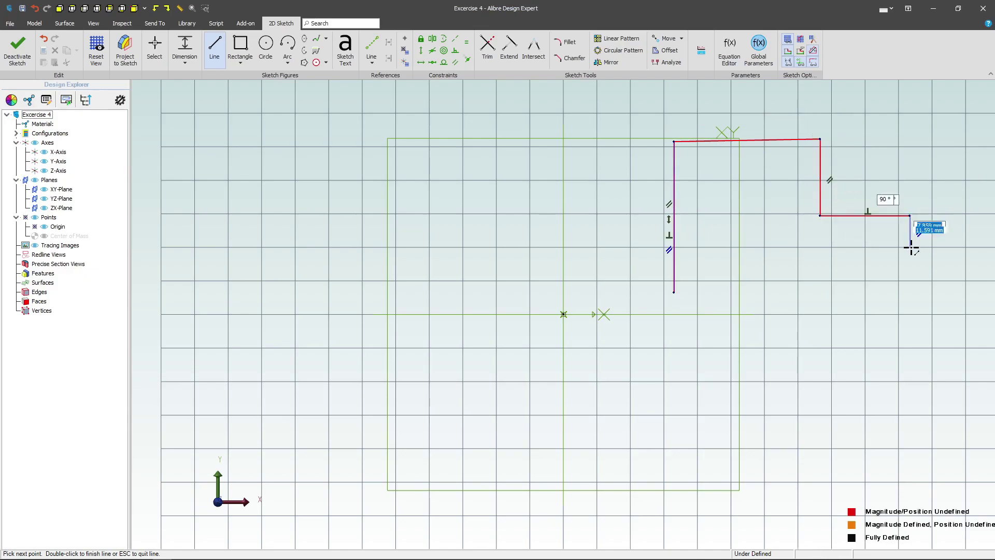
click(910, 247)
click(870, 247)
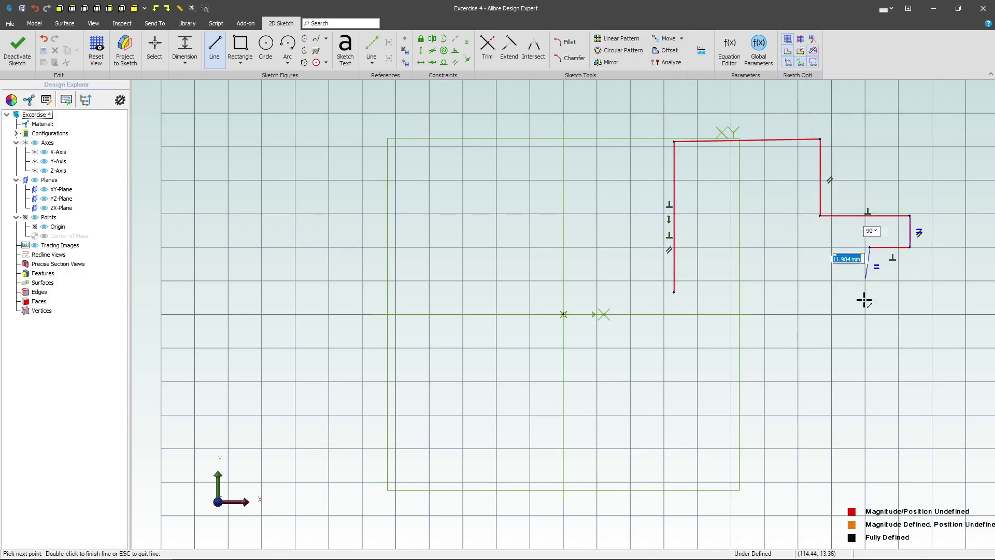
click(869, 318)
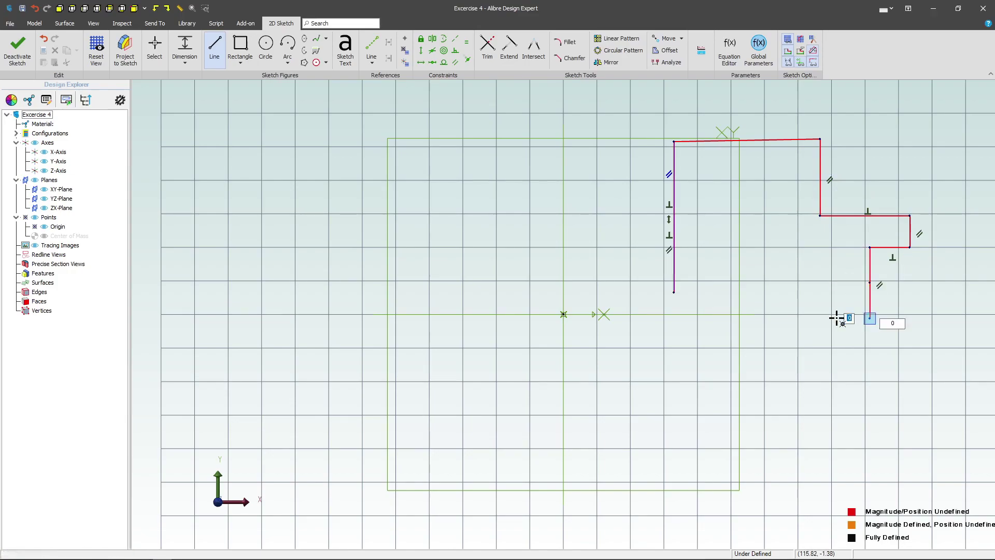
click(708, 318)
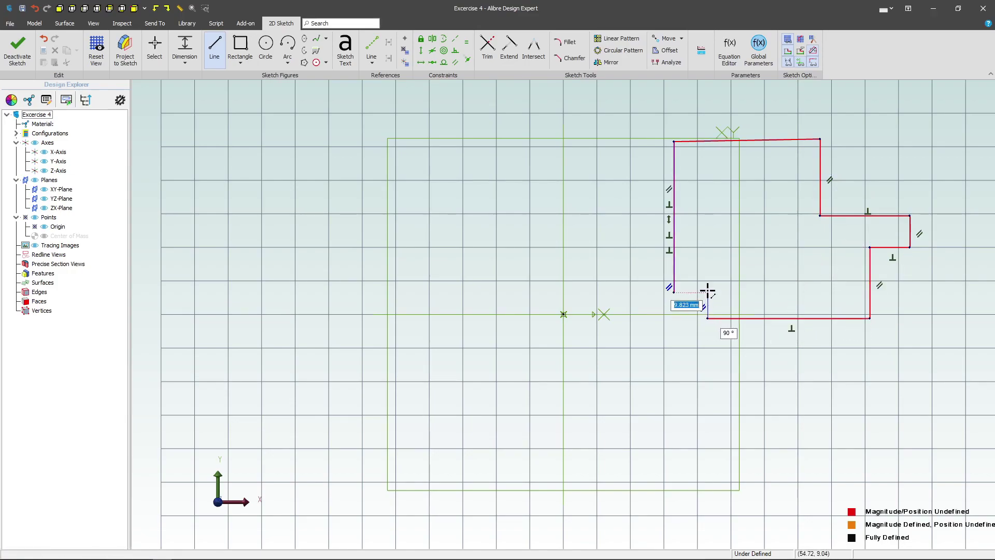
click(708, 292)
click(674, 292)
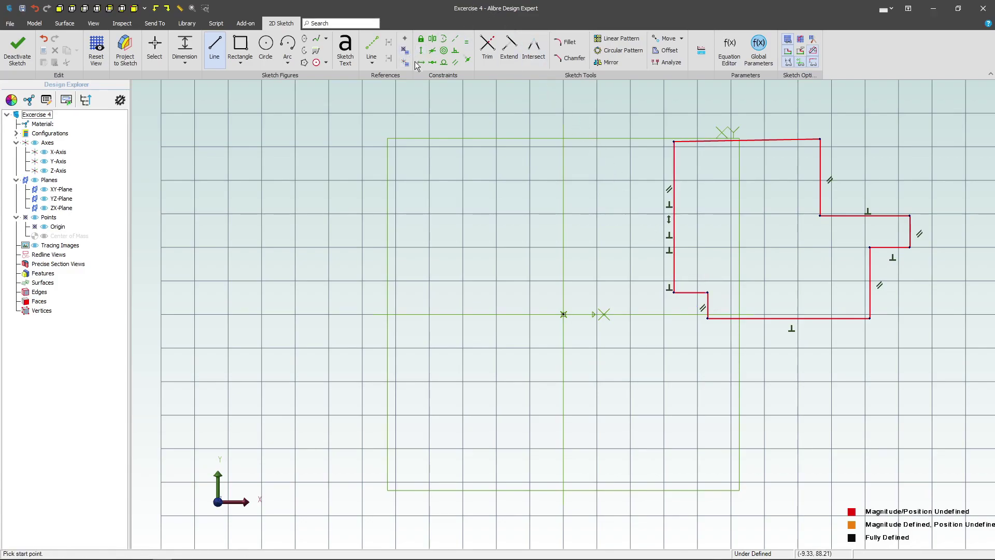
Constrain the profile's slanted uppermost line to be horizontal
key(Escape)
click(752, 141)
click(780, 93)
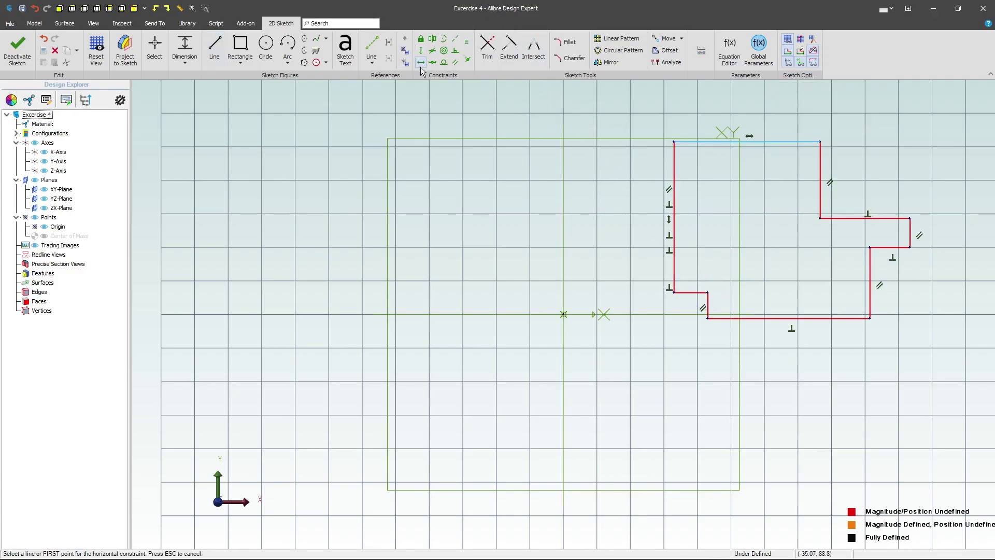
Dimension the profile's innermost vertical edge at 28 mm horizontally from the origin
click(185, 49)
click(748, 141)
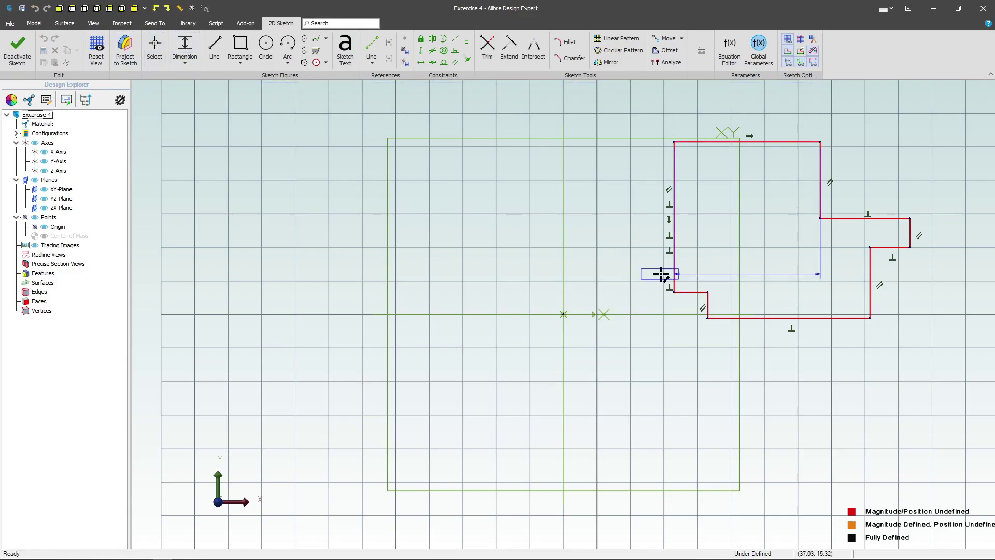
key(Escape)
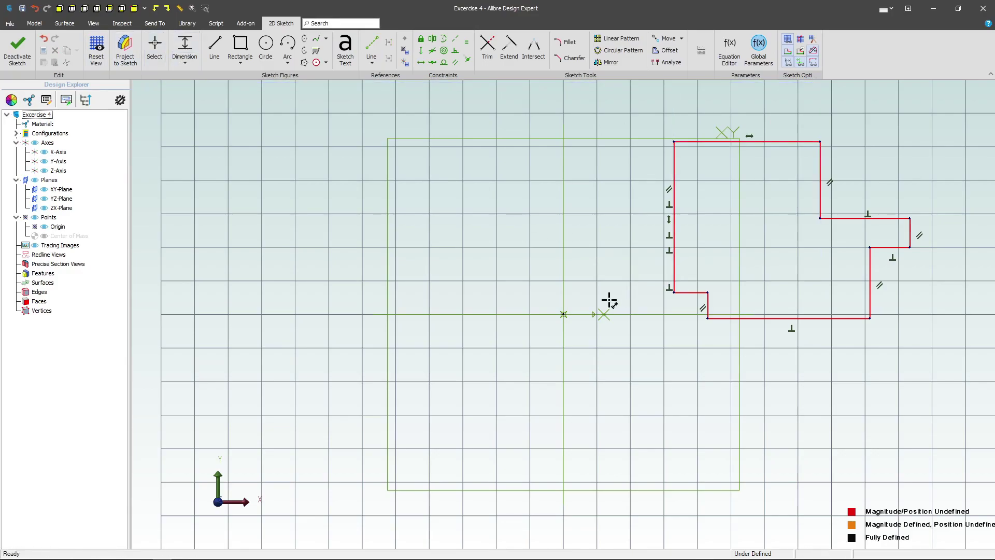
click(673, 292)
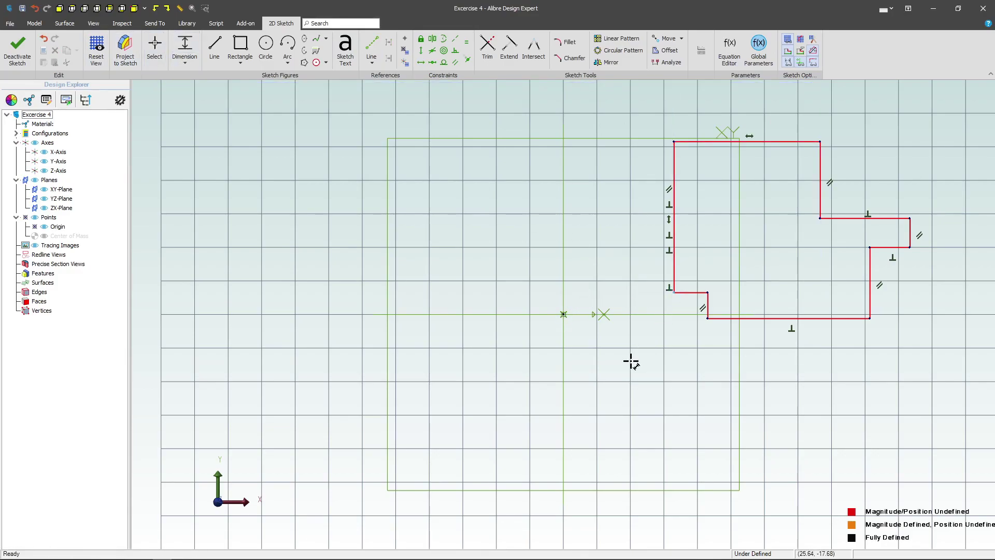
click(564, 314)
click(608, 361)
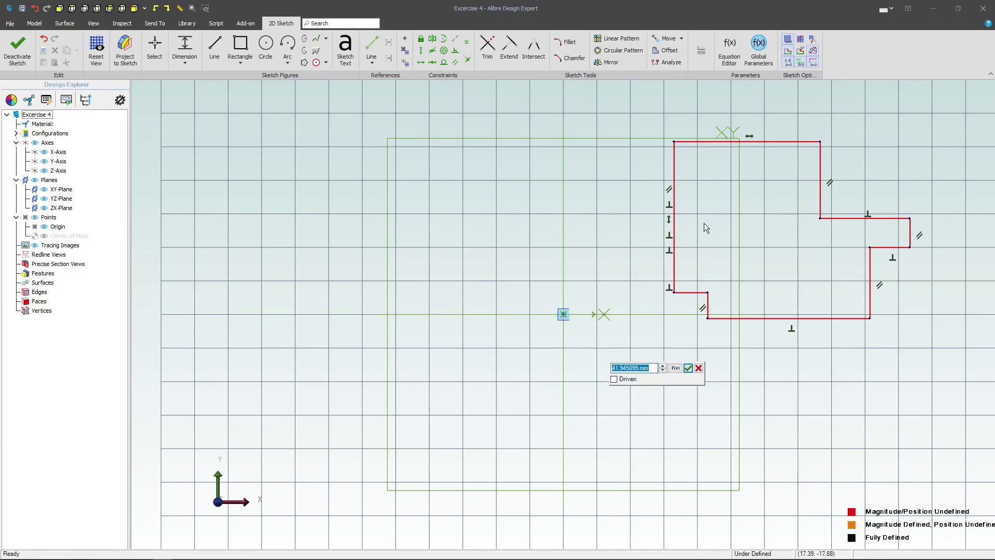
text(28)
key(Return)
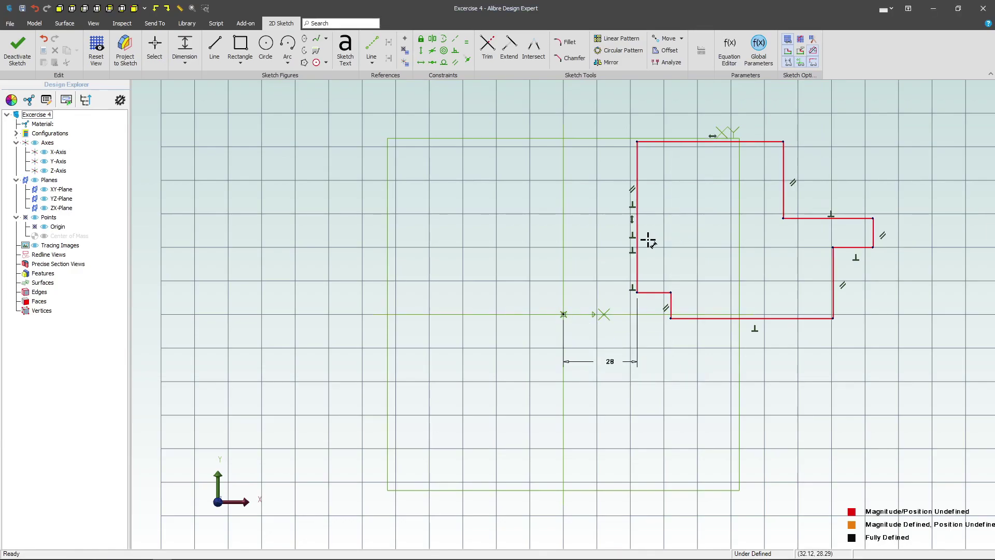
Dimension the inner corner of the profile's lowest edge at 35 mm horizontally from the origin
click(564, 314)
click(671, 317)
click(608, 391)
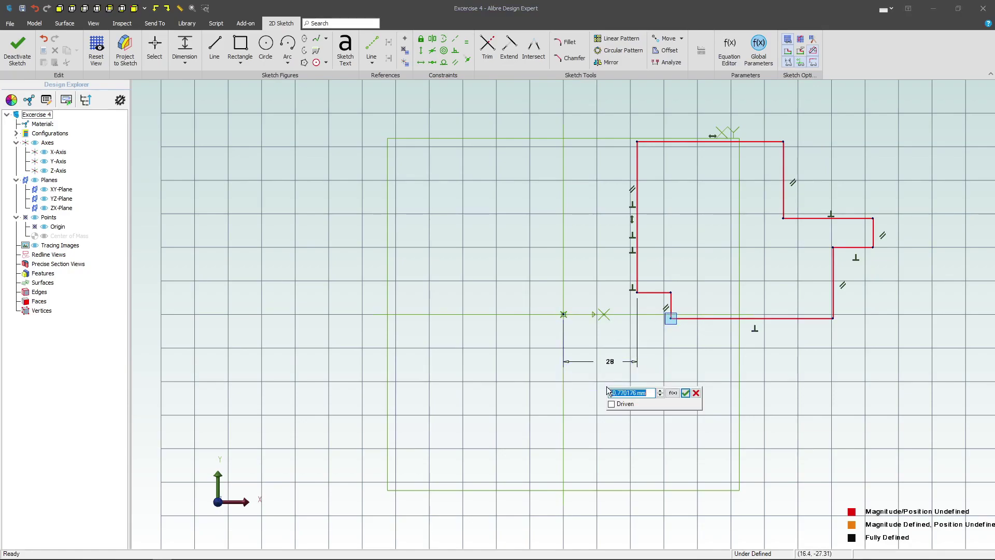
text(35)
key(Return)
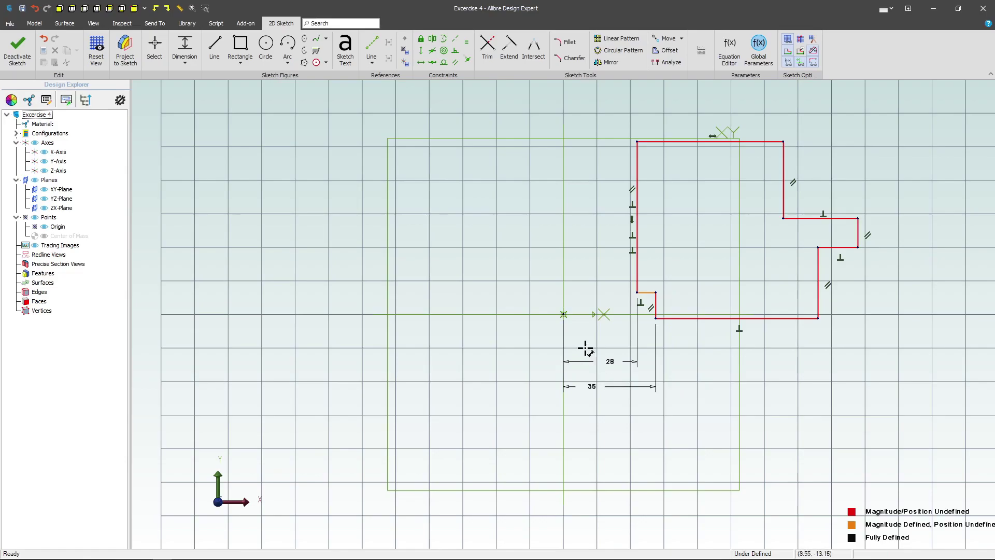
Dimension the outer corner of the lowest edge at 144 mm and the flange's outermost corner at 164 mm horizontally from the origin
click(819, 318)
click(691, 426)
text(144)
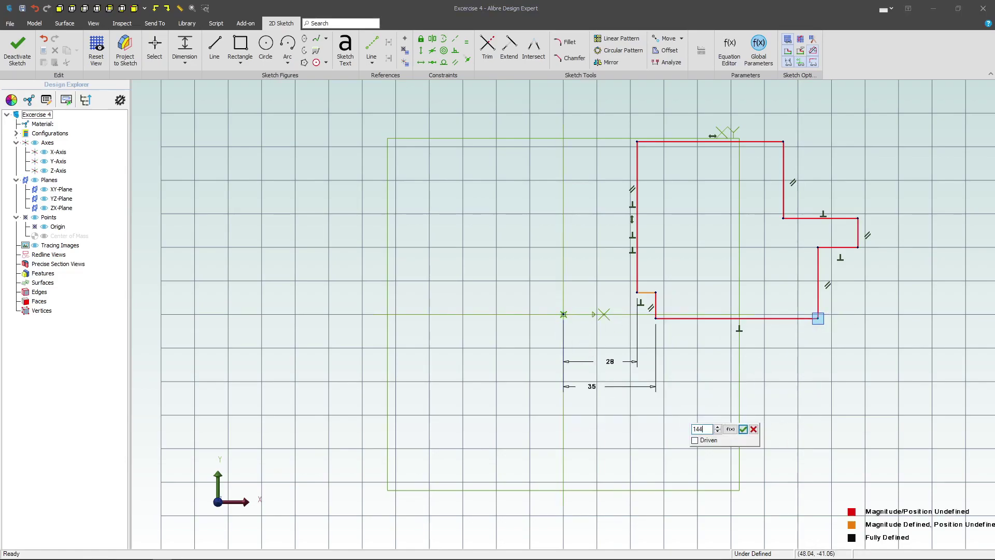
key(Return)
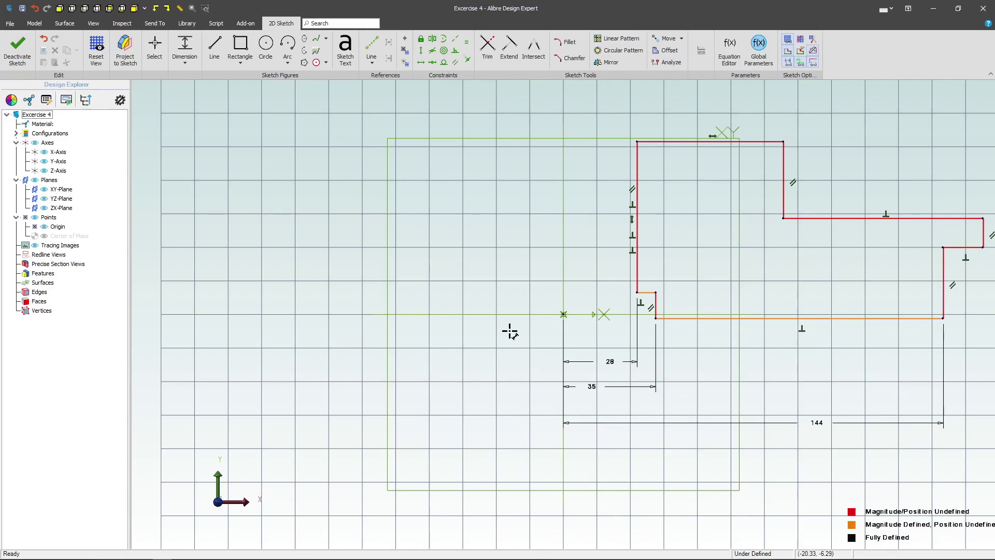
click(984, 248)
click(850, 456)
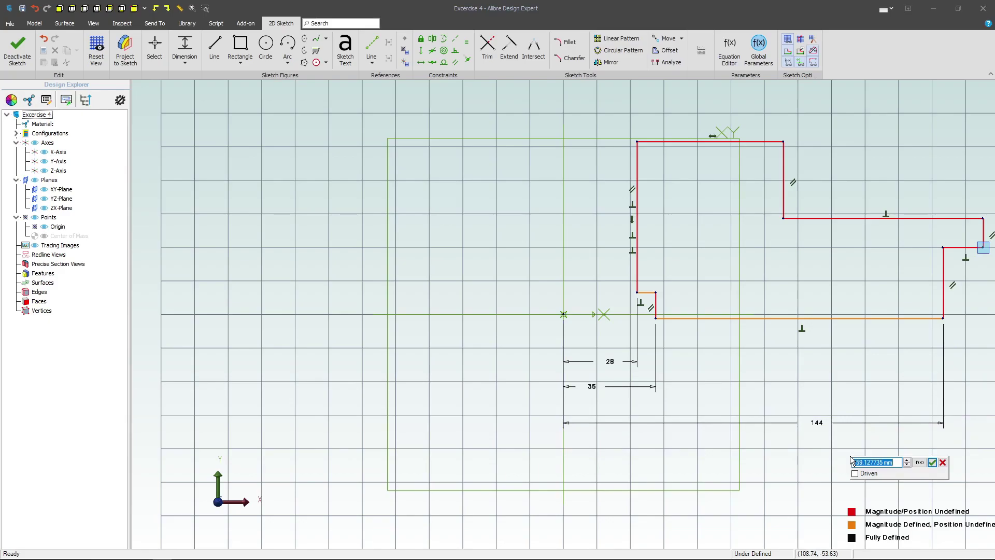
text(184)
key(Return)
scroll(536, 400, down, 1)
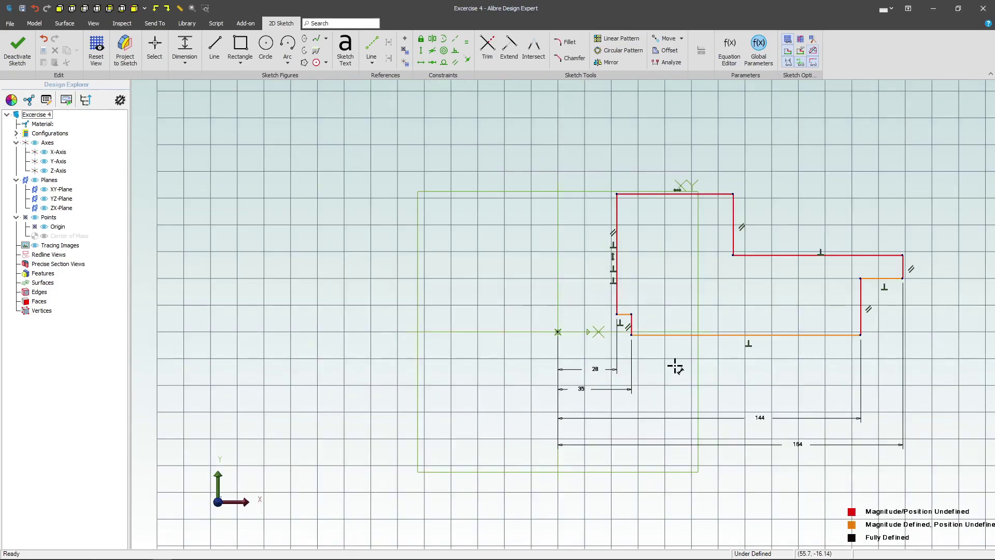
Dimension the tall block's outer edge at 82 mm horizontally from the origin and set that edge's length to 54 mm
scroll(913, 267, up, 1)
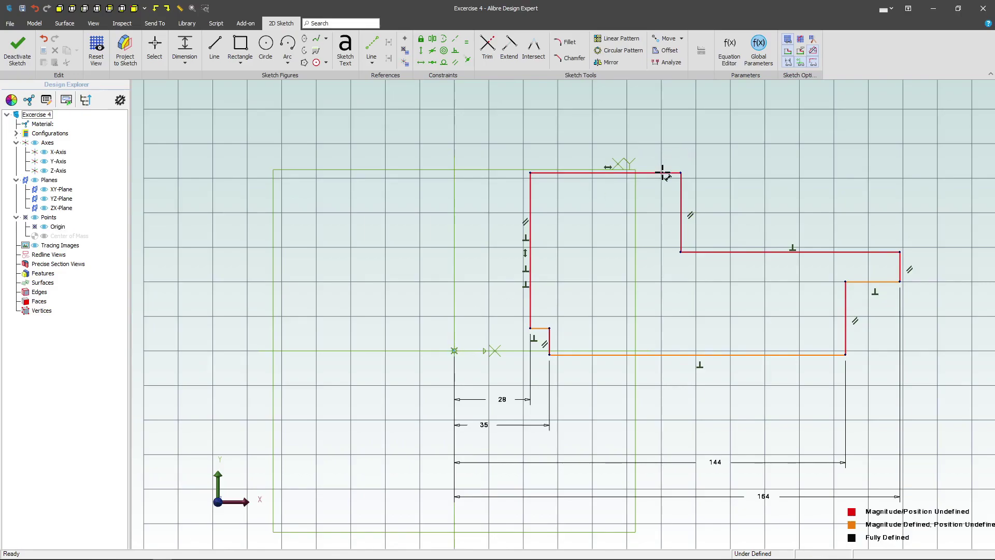
click(681, 173)
click(605, 119)
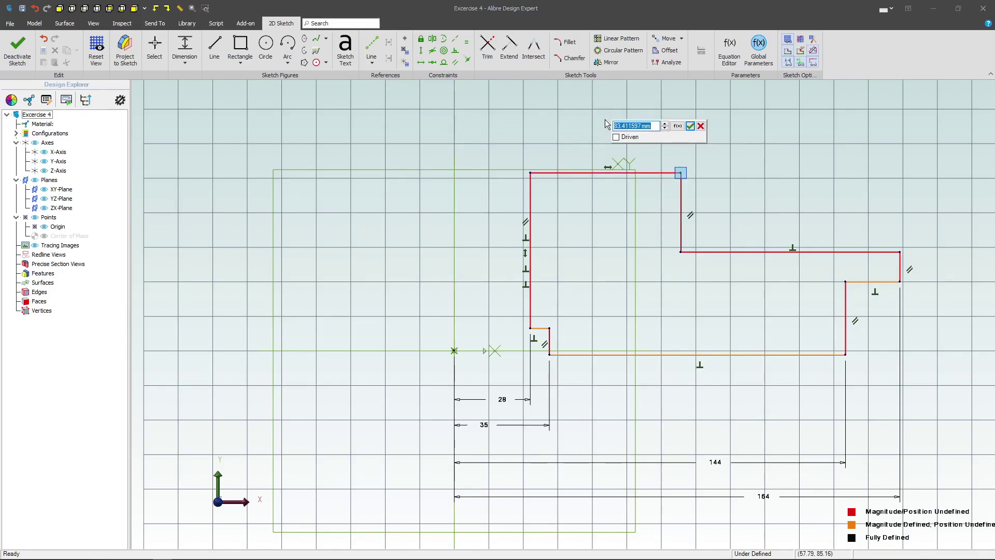
key(Escape)
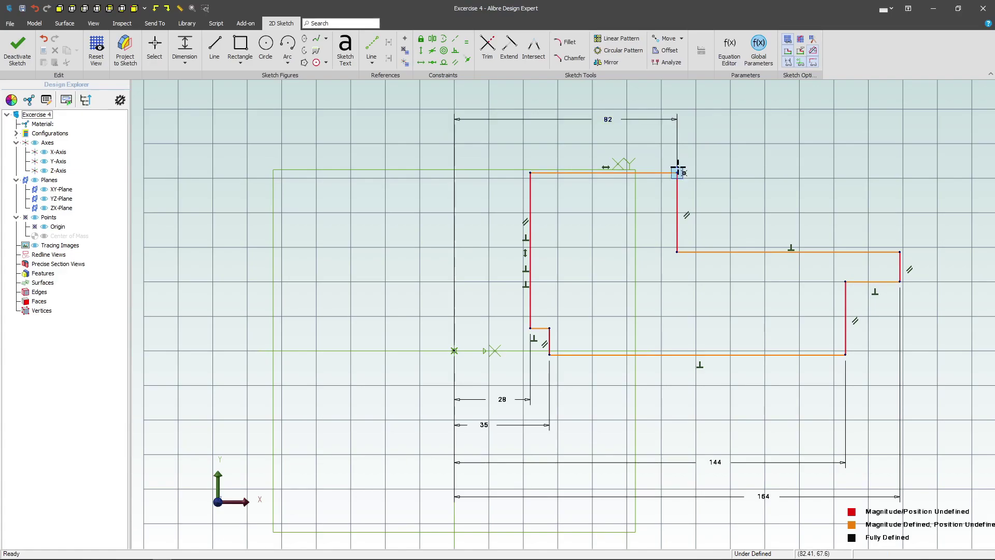
click(677, 243)
click(716, 209)
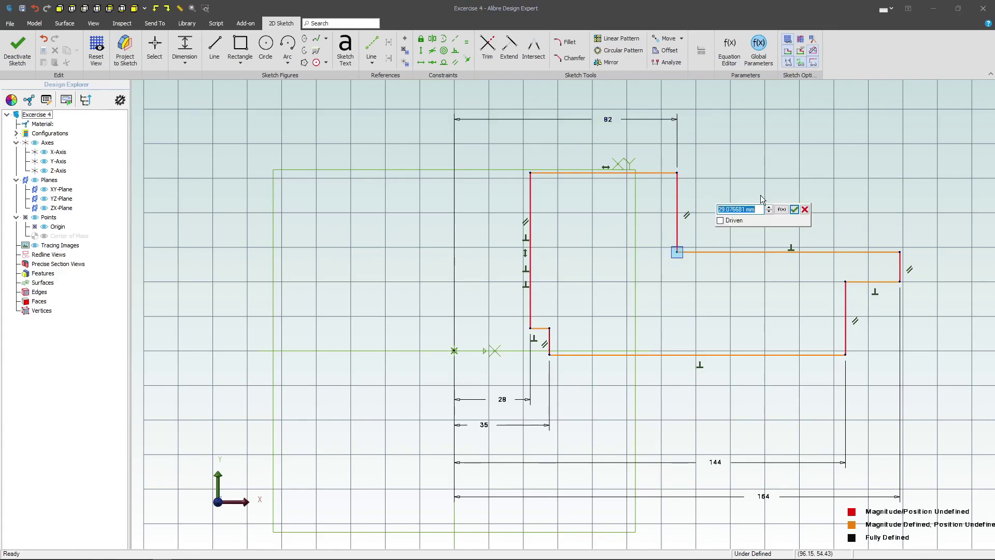
text(54)
key(Return)
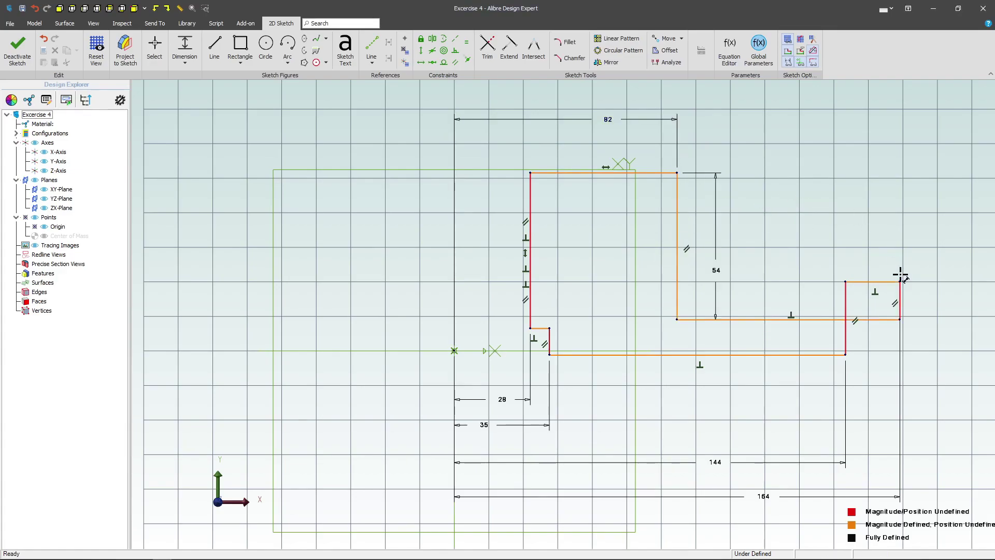
Set the flange's outer end edge to 15 mm and the small step beneath the flange to 4 mm
click(900, 315)
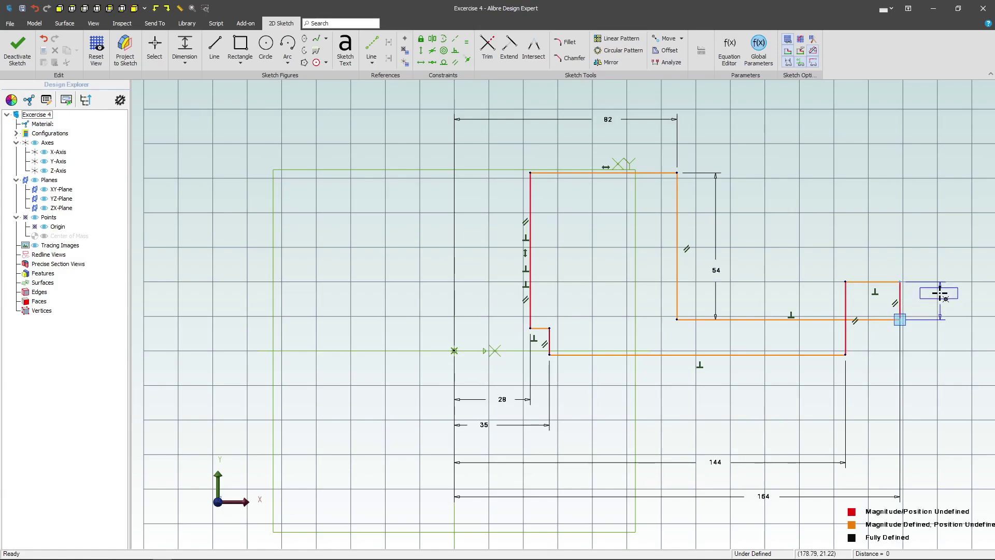
click(942, 301)
text(1)
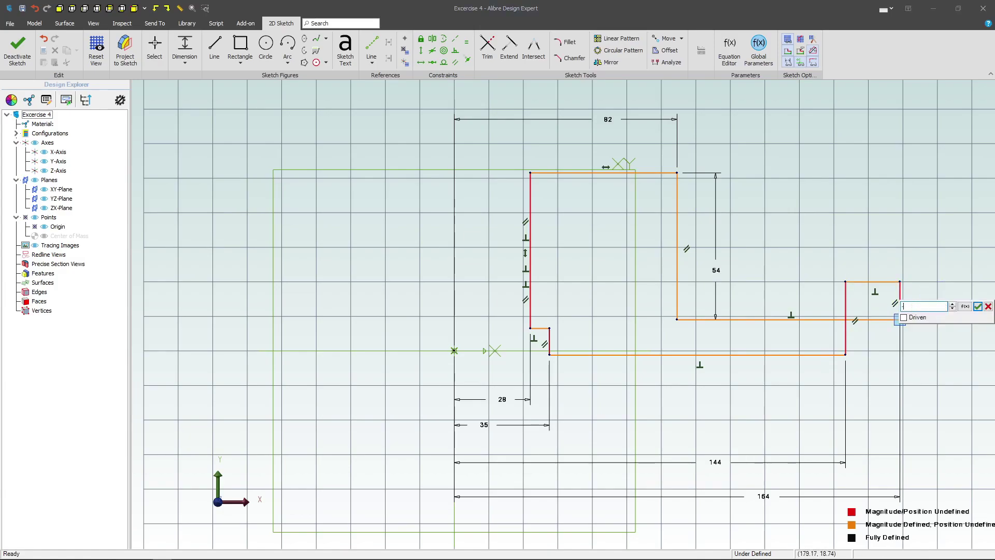
text(5)
key(Return)
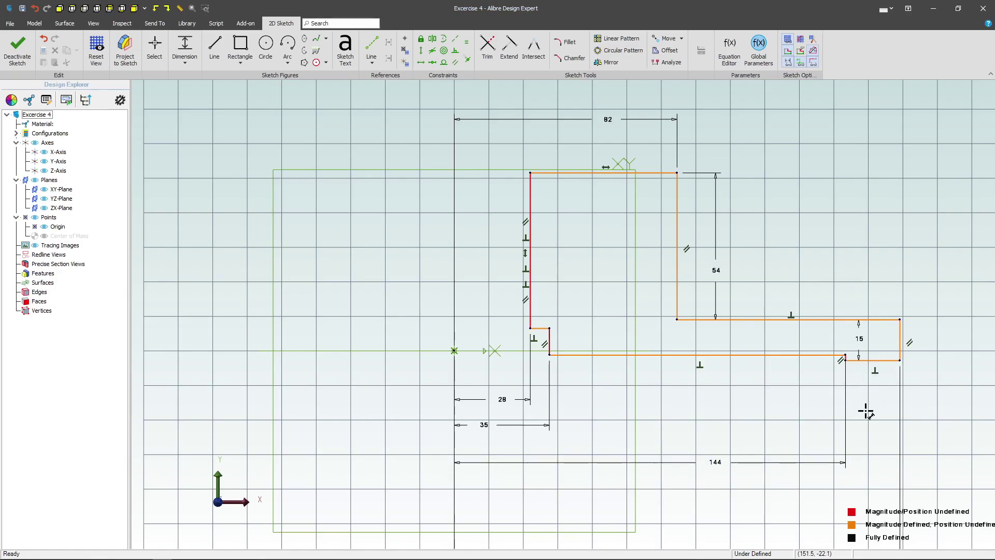
click(847, 358)
click(933, 363)
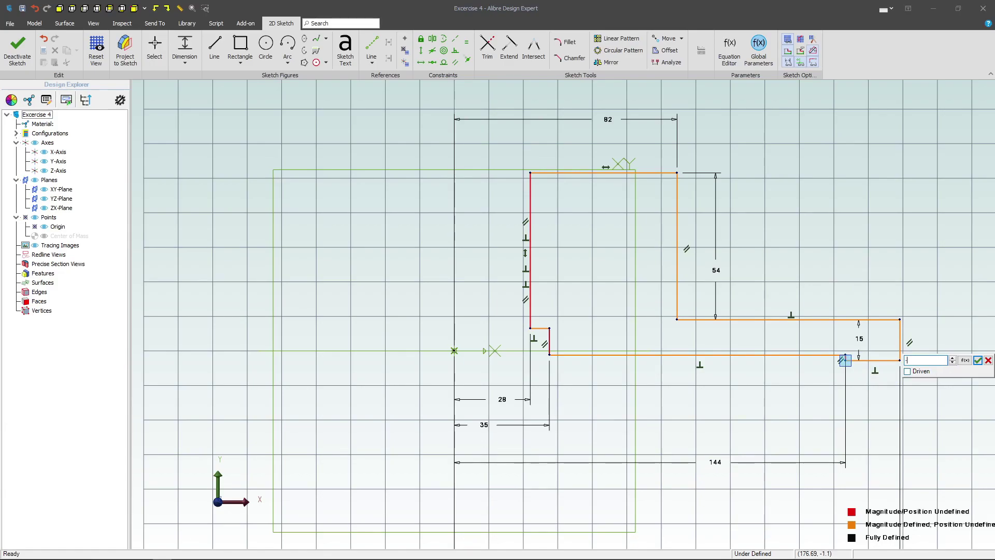
text(4)
key(Return)
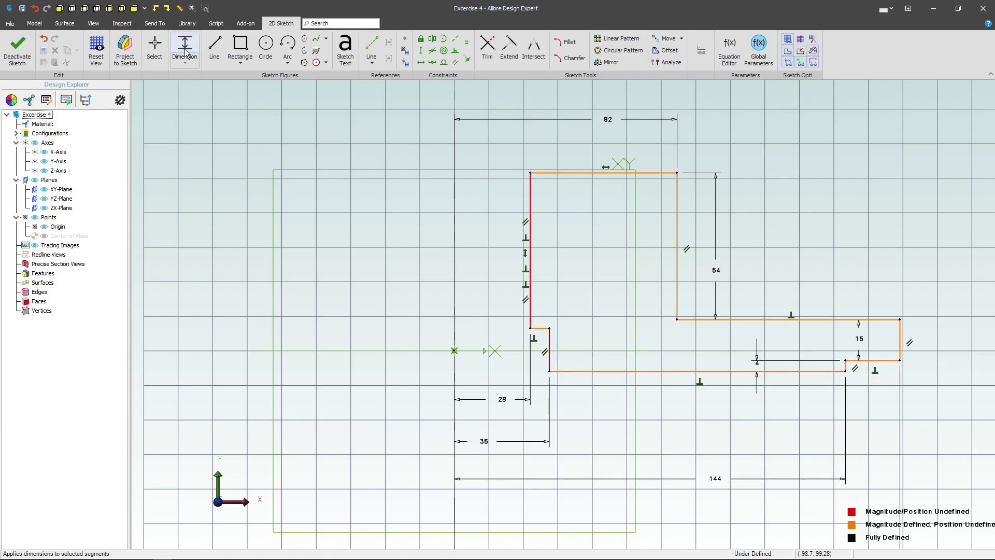
Set the height of the notch at the profile's inner lower corner to 6 mm and shift the whole profile slightly upward
click(549, 330)
click(440, 340)
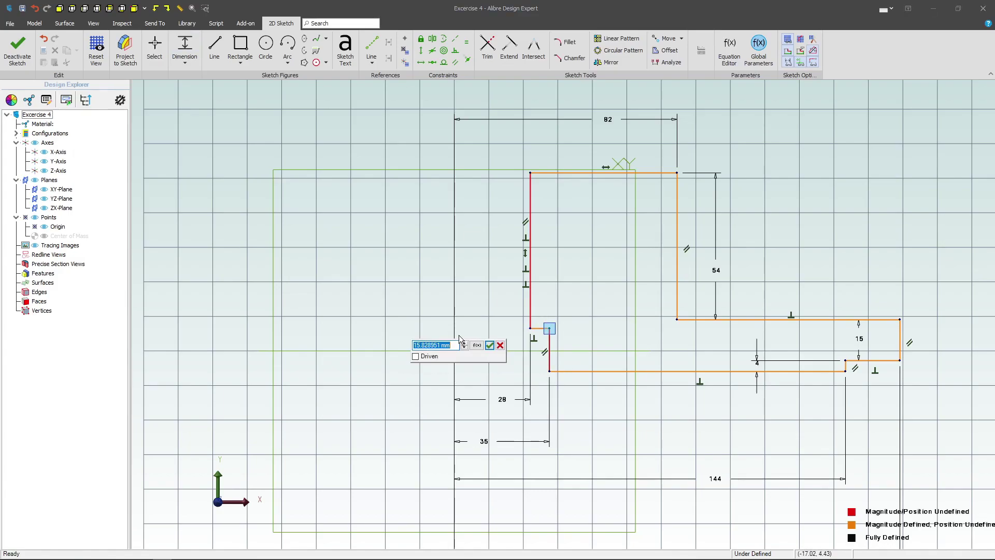
text(6)
key(Return)
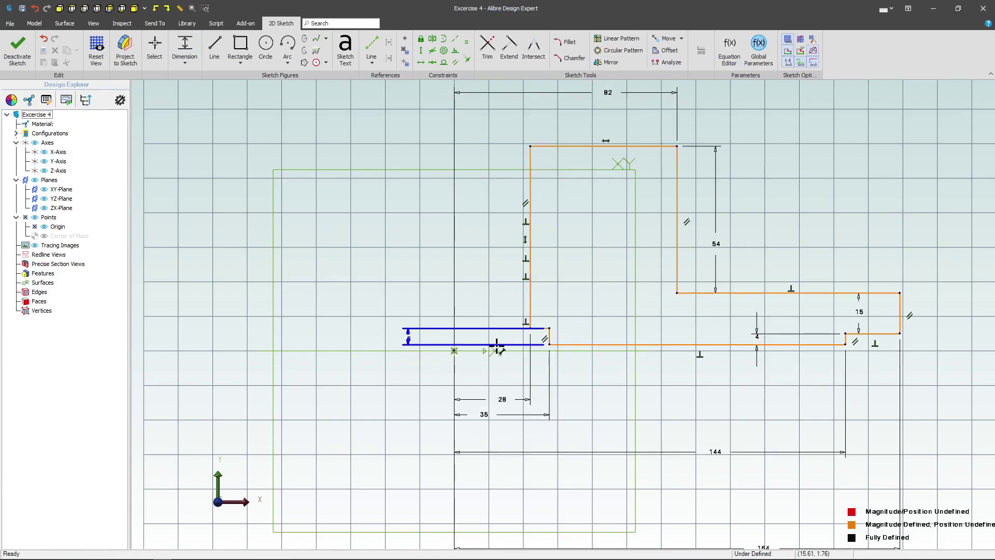
key(Escape)
mouse_move(530, 146)
mouse_down()
mouse_move(560, 213)
mouse_move(564, 104)
mouse_move(552, 161)
mouse_move(552, 140)
mouse_up()
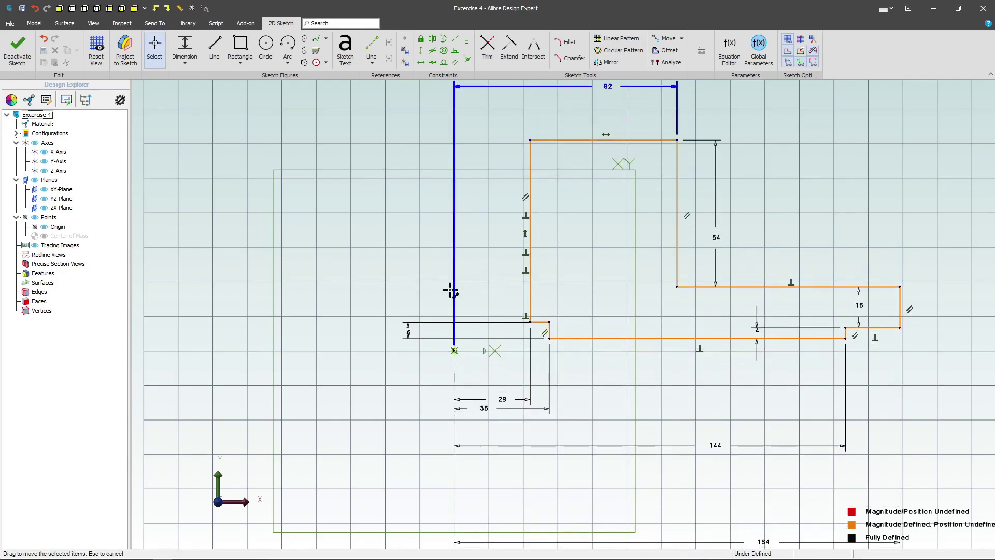
Constrain the origin and the profile's inner lower corner to be horizontally aligned, and finish the sketch
click(421, 62)
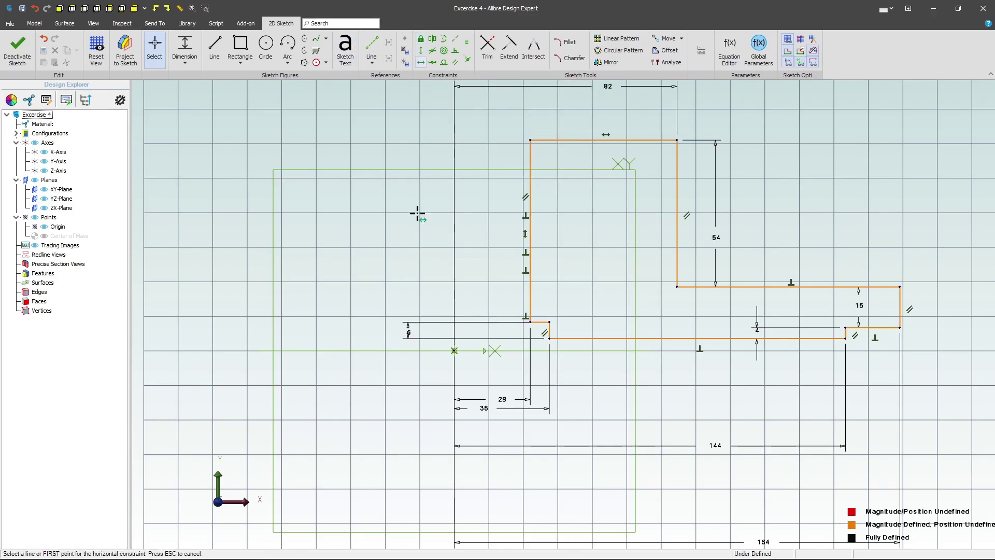
click(453, 351)
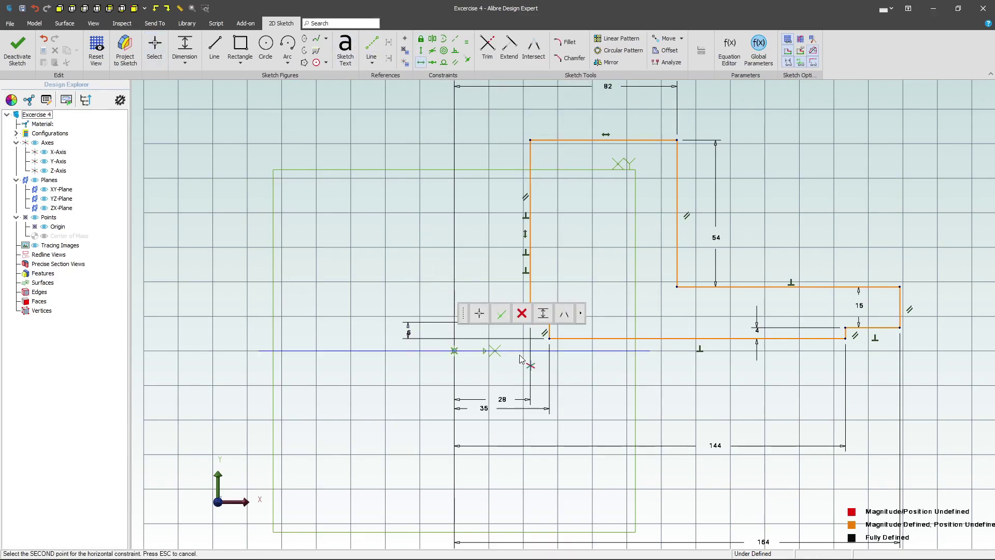
click(549, 338)
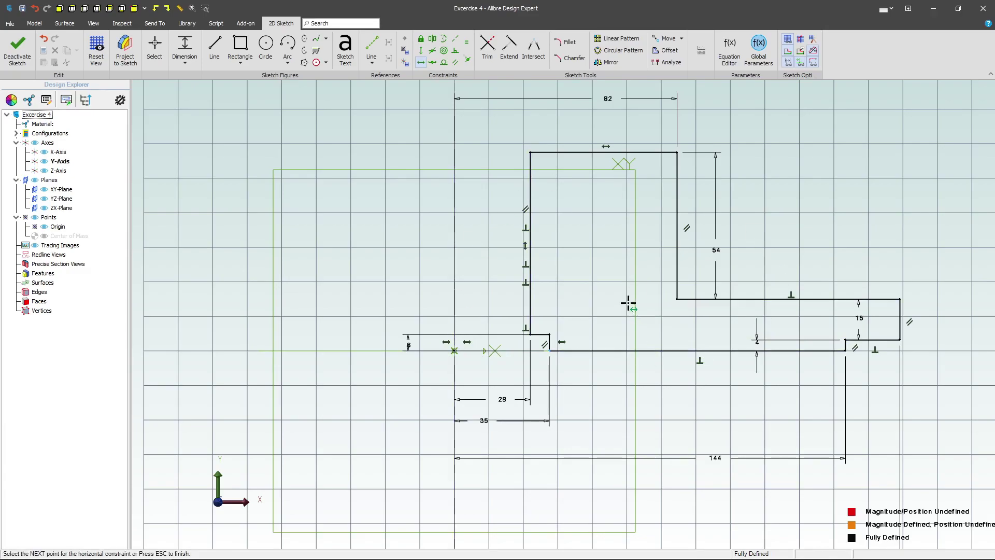
click(17, 50)
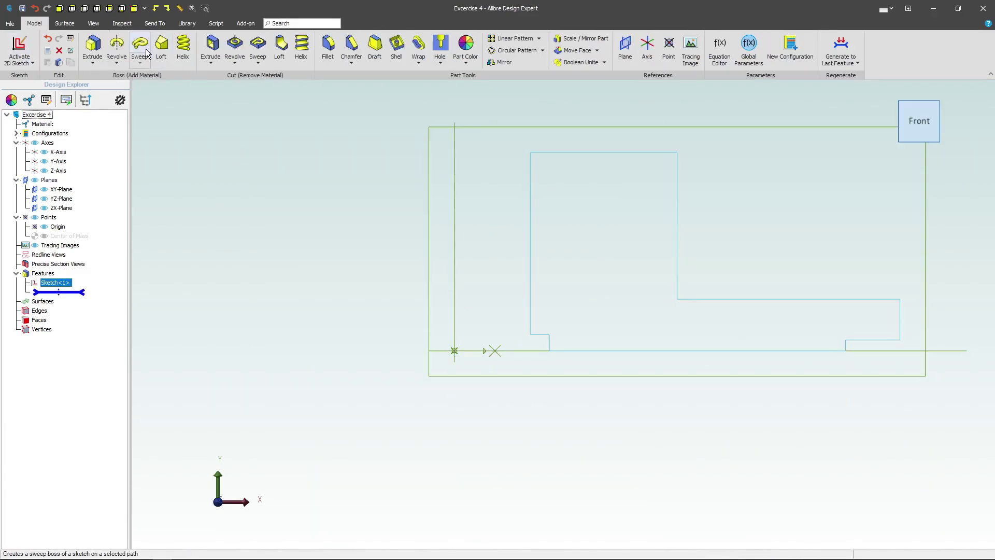
Revolve the stepped profile 360° about the Y-axis as a boss
click(118, 51)
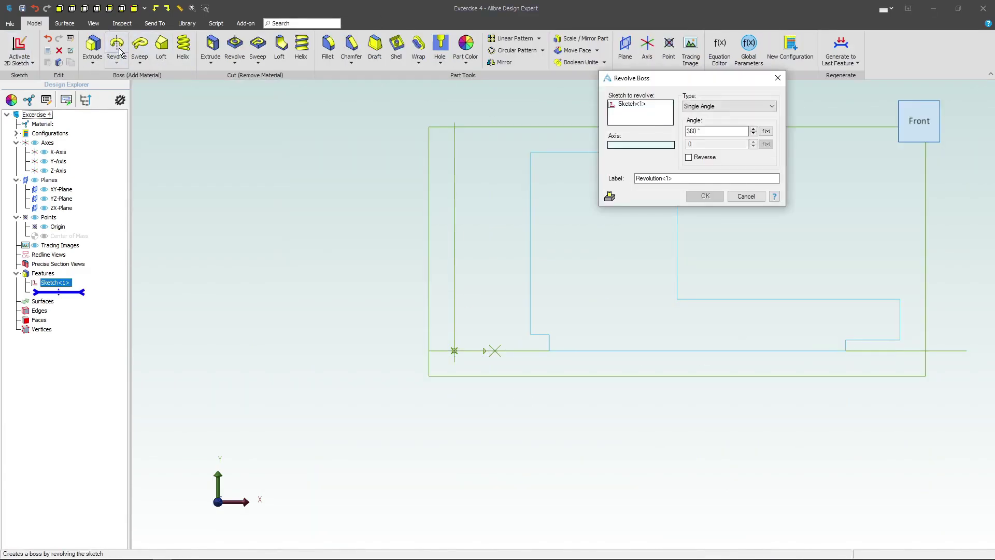
click(454, 176)
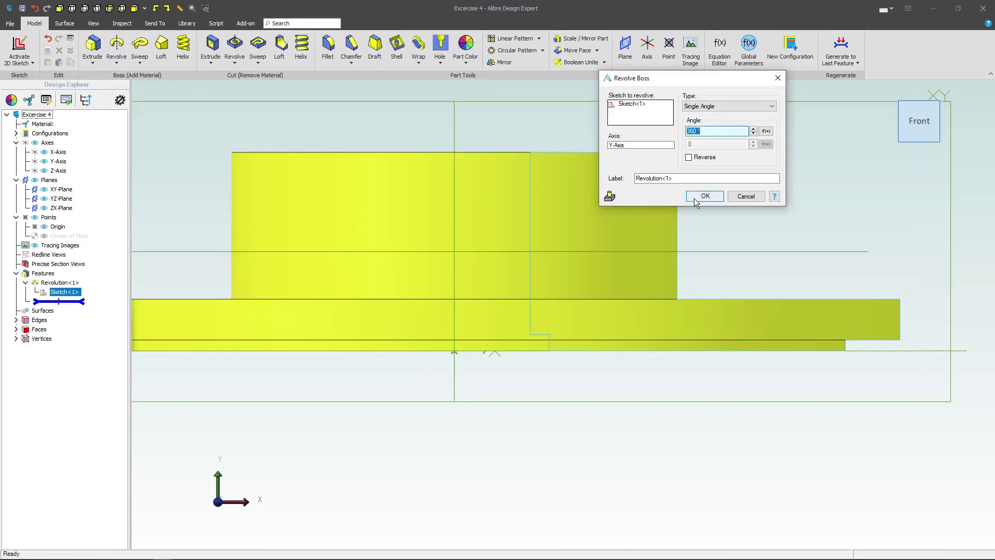
click(705, 195)
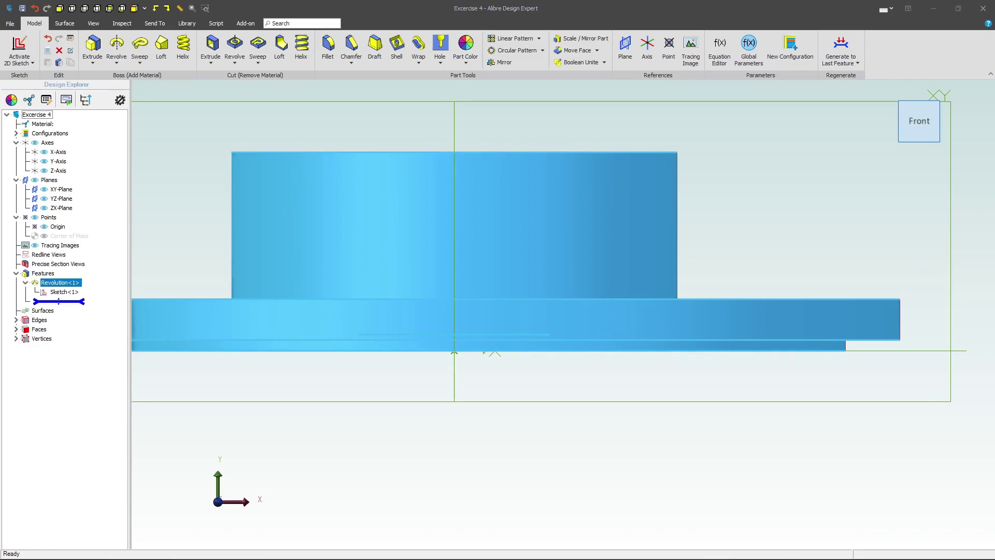
click(876, 224)
Insert a reference plane offset 112 mm from the YZ-Plane in the reversed direction
click(455, 116)
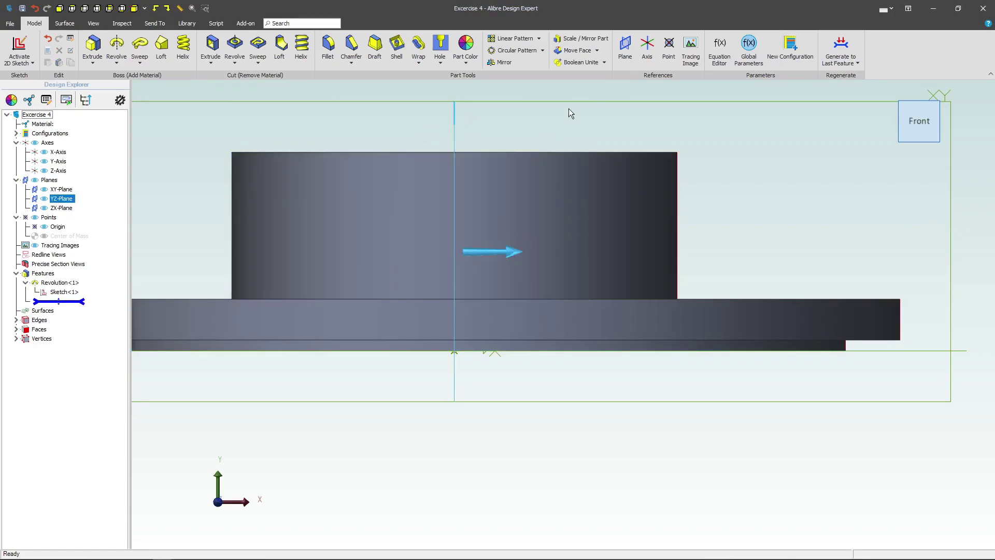
click(625, 51)
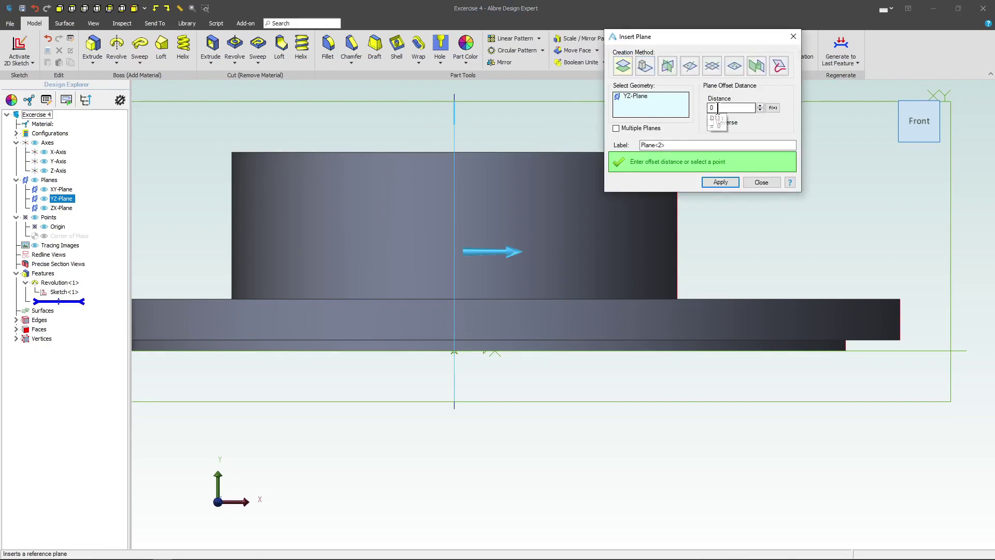
click(726, 107)
text(112)
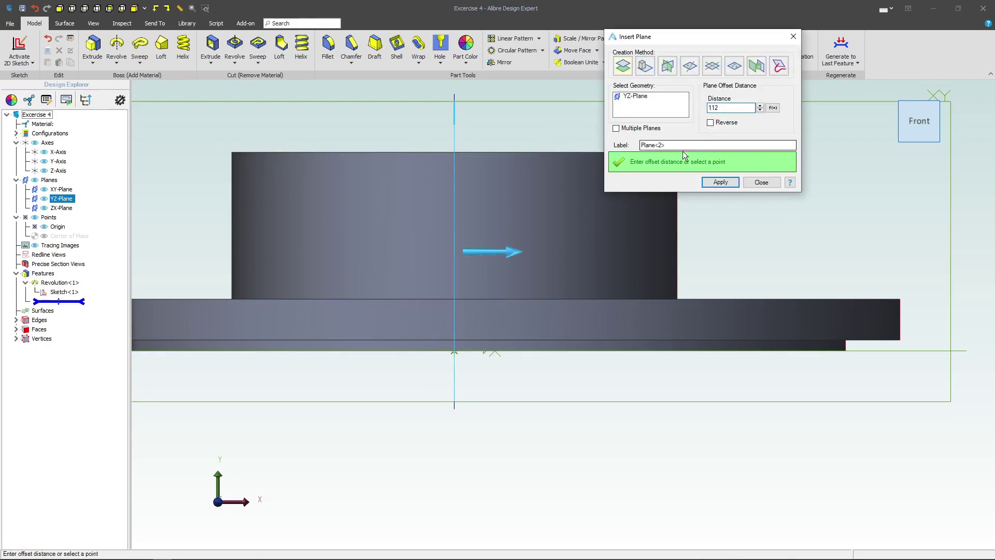
key(Return)
click(711, 123)
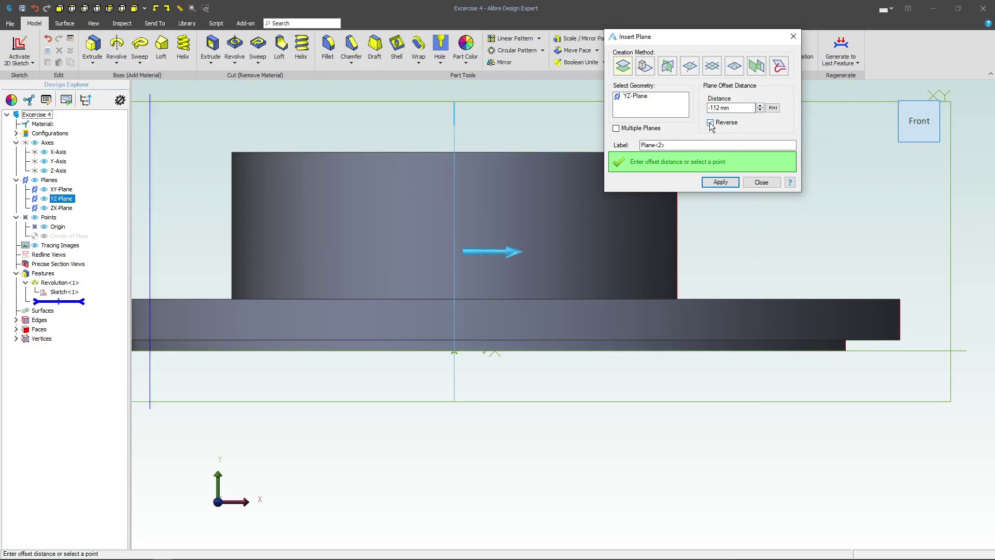
scroll(539, 306, down, 3)
scroll(481, 249, up, 3)
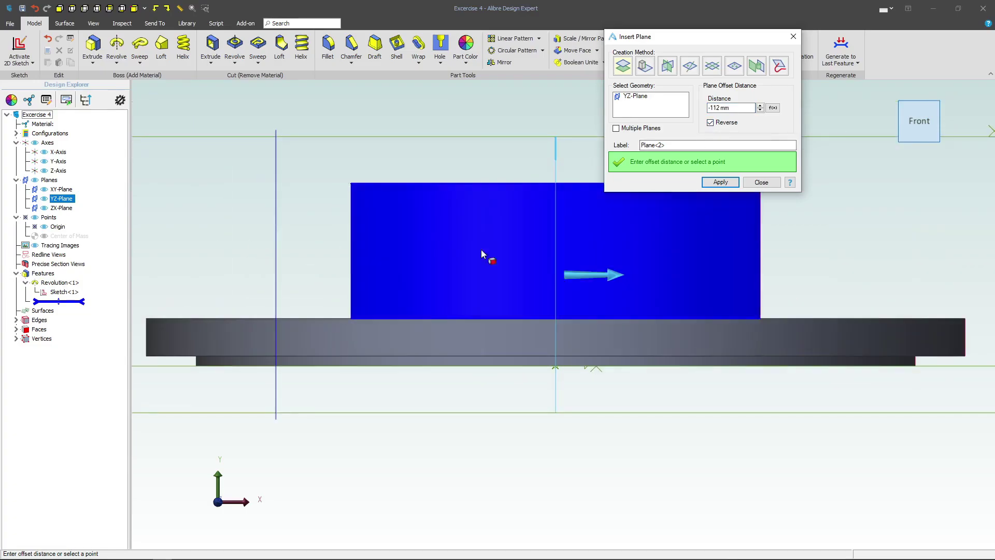
click(720, 182)
click(748, 183)
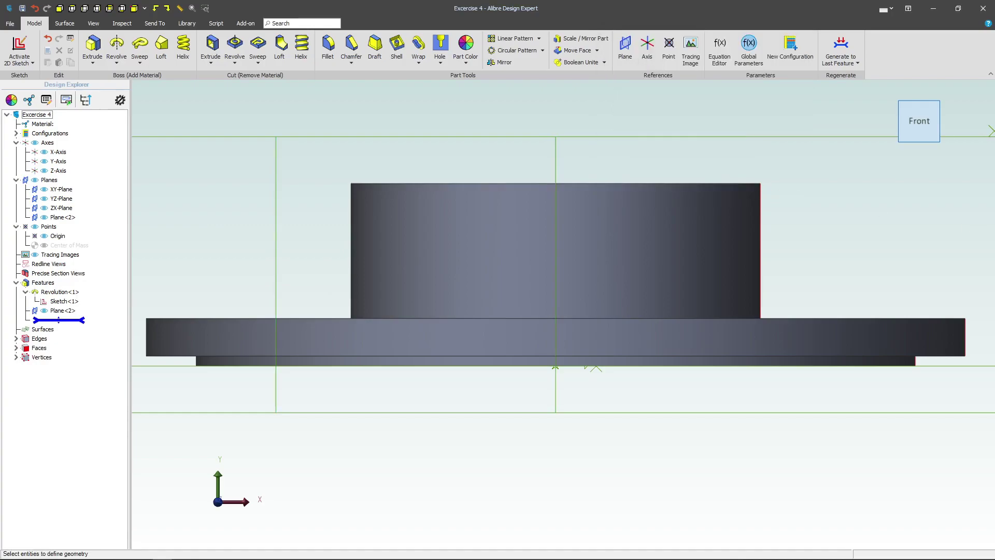
Sketch two rectangles on the new offset plane, one each side of the vertical axis, about 16 by 24 mm and 22 by 24 mm
scroll(630, 205, down, 2)
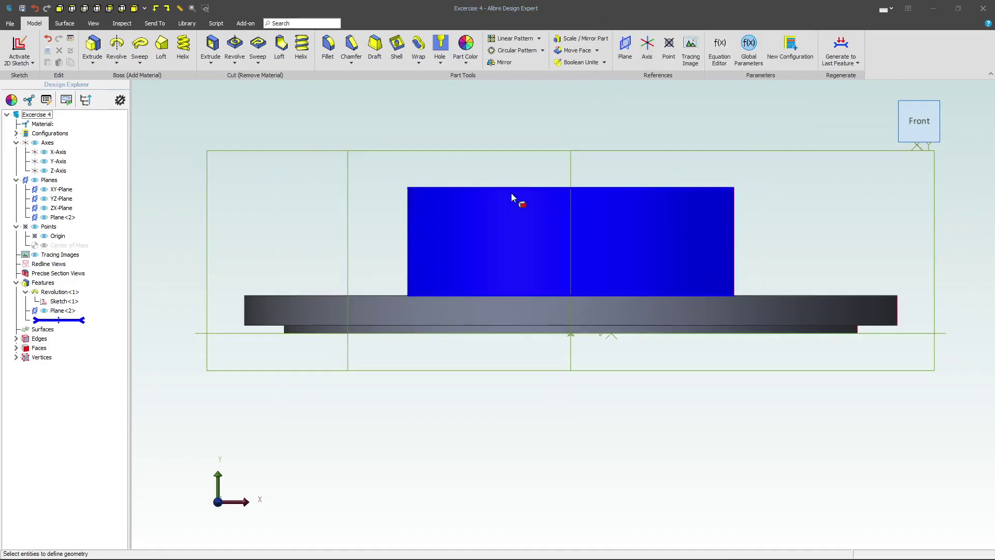
click(347, 183)
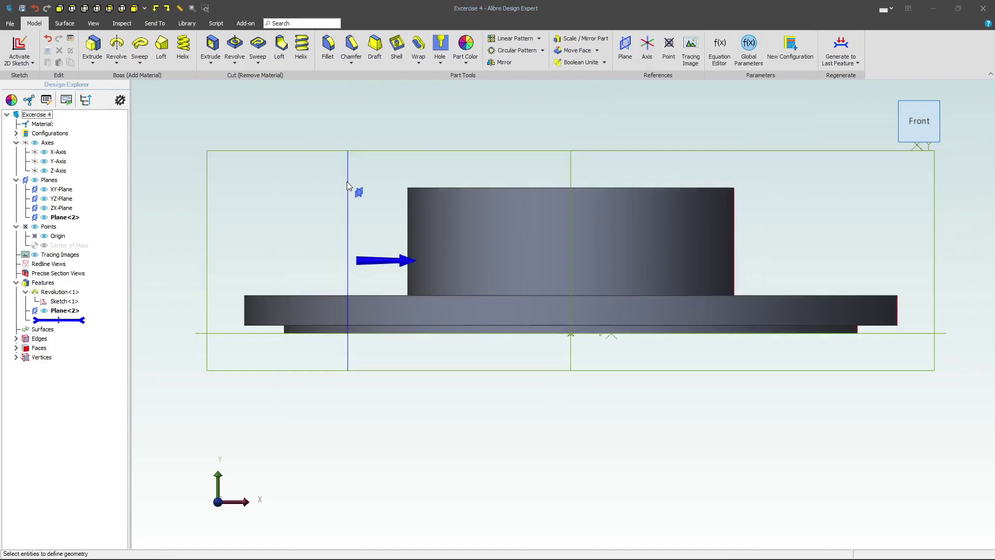
click(16, 44)
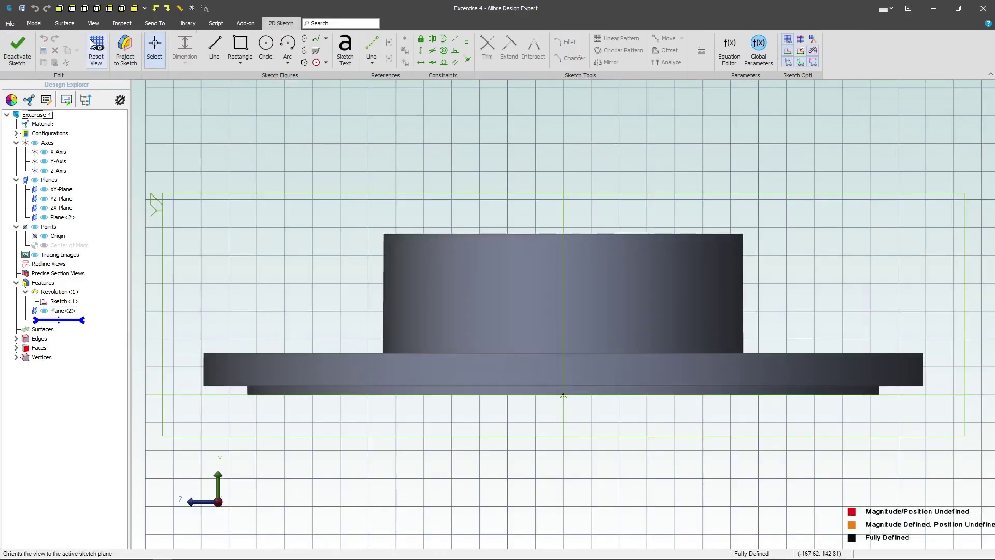
click(239, 45)
click(639, 253)
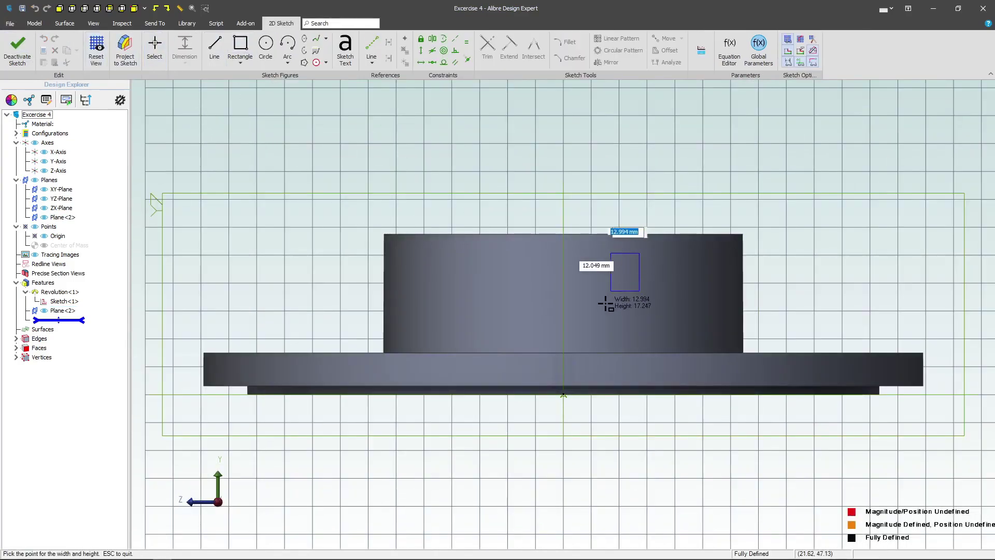
click(604, 307)
click(533, 253)
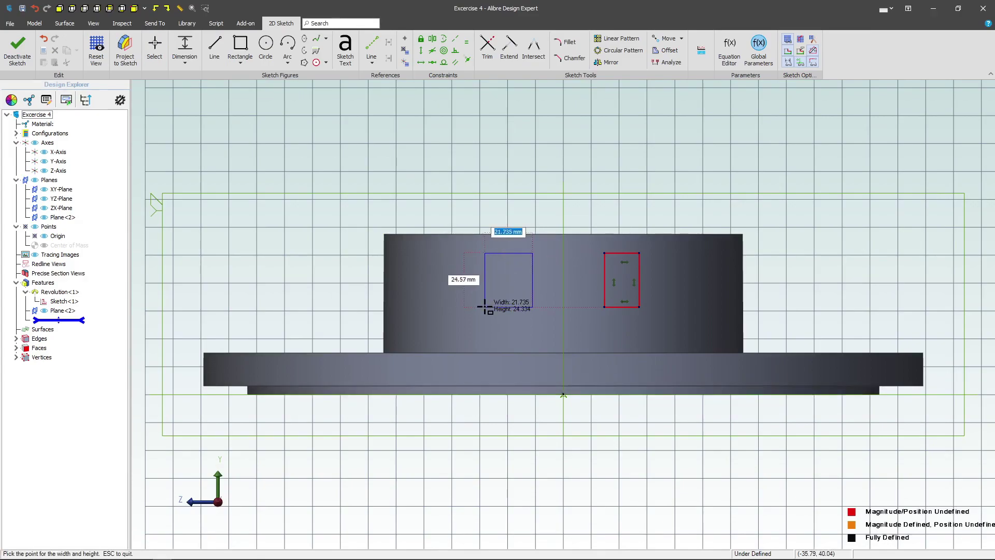
click(484, 307)
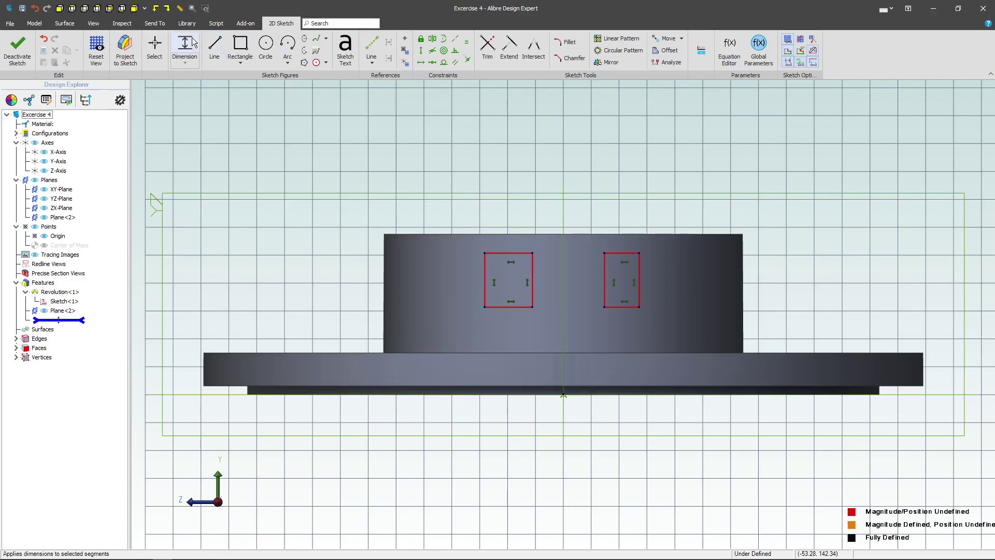
Dimension the narrower rectangle's inner upper corner at 8 mm horizontally from the origin
click(212, 48)
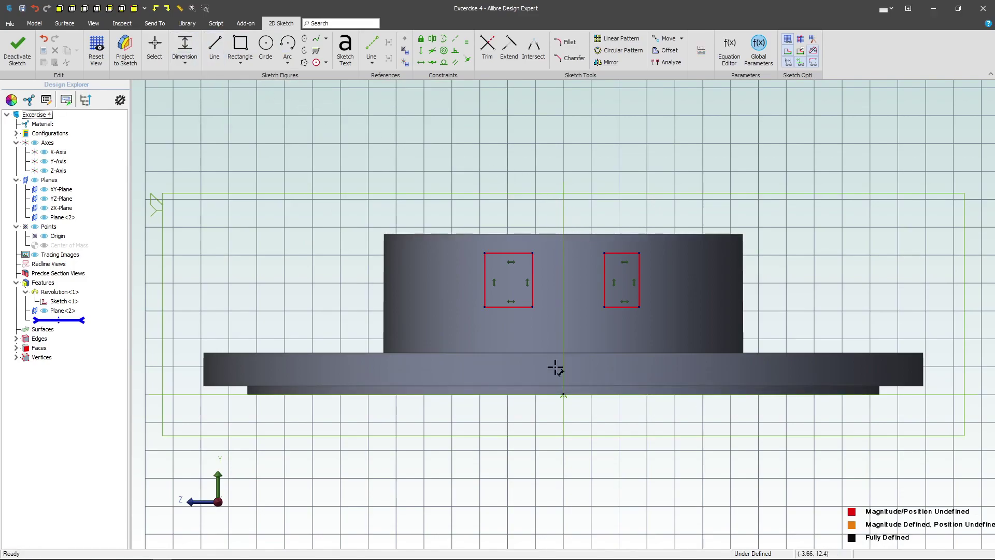
click(604, 253)
click(582, 191)
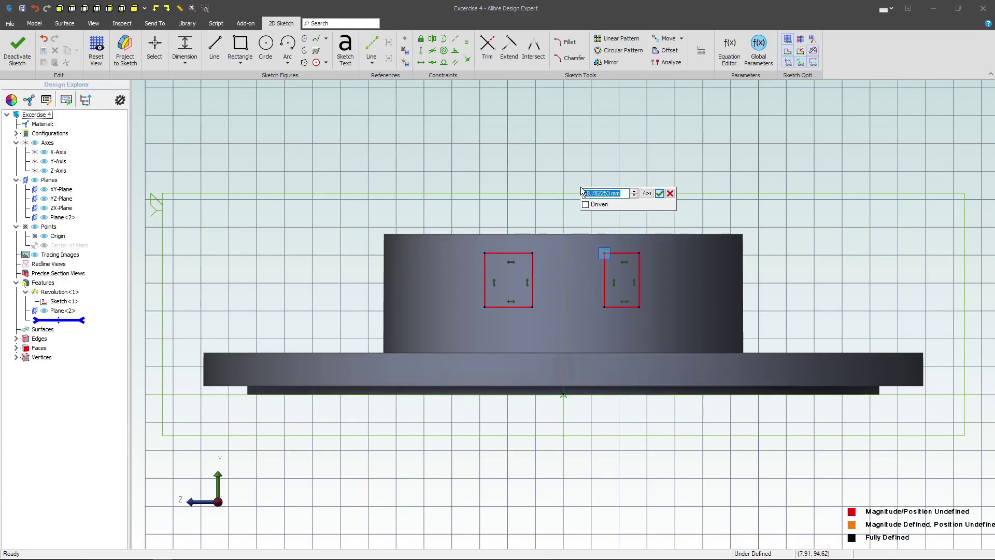
text(8)
key(Return)
key(Up)
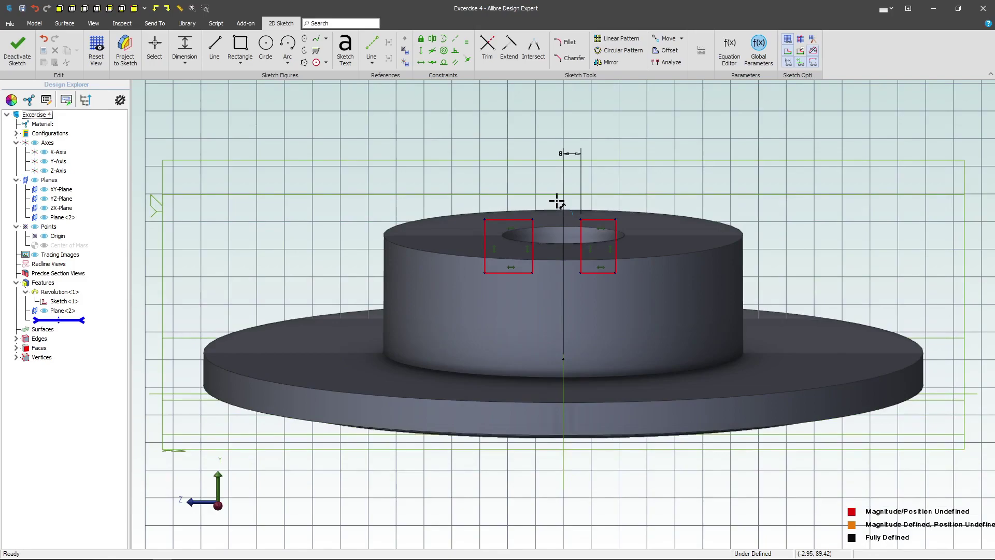
Dimension the narrower rectangle's upper outer corner at 2 mm below the top edge of the central cylinder
click(656, 256)
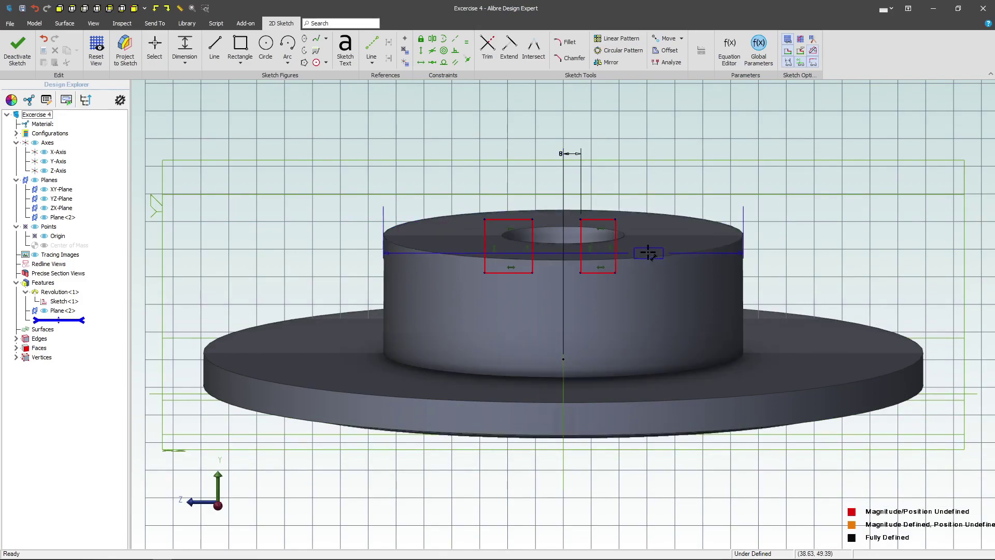
click(615, 219)
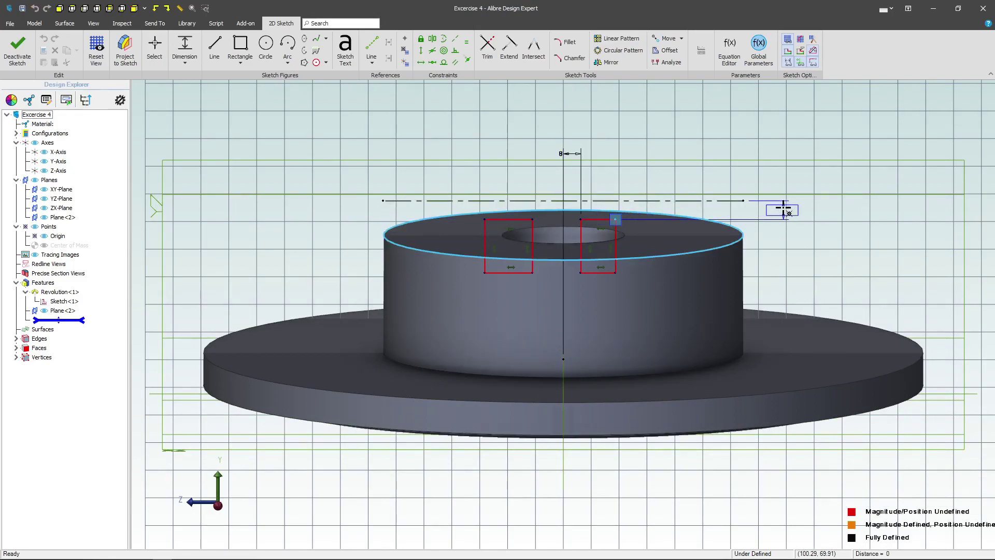
click(784, 209)
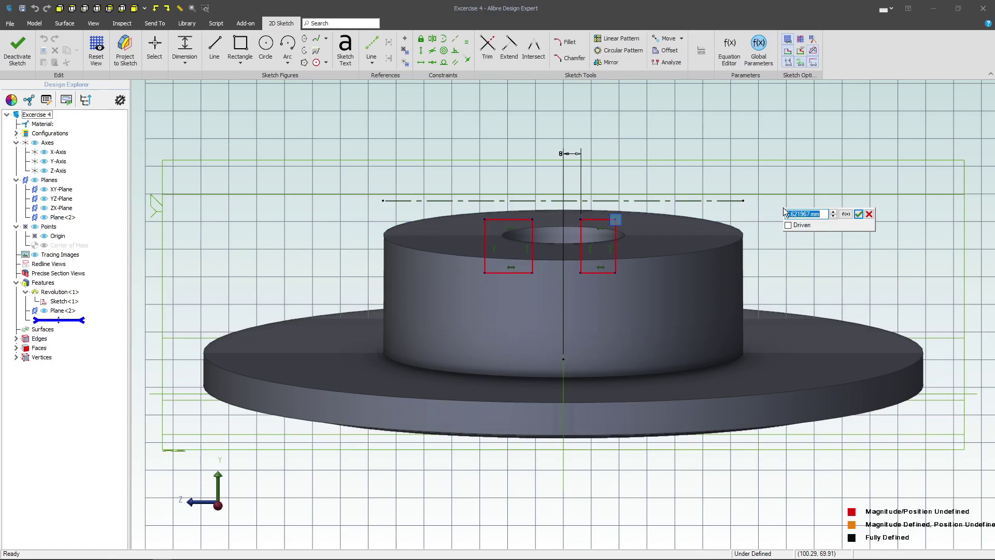
text(2)
key(BackSpace)
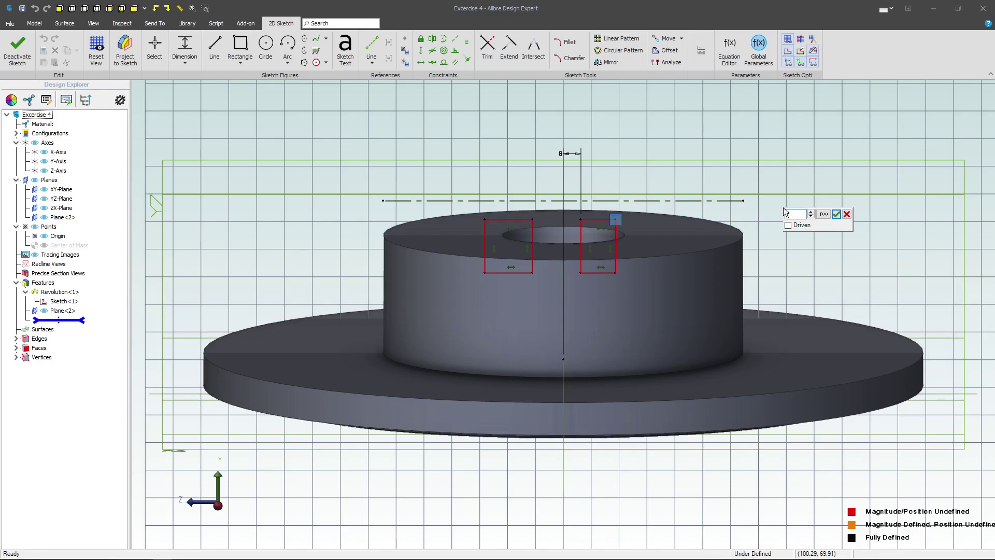
key(Return)
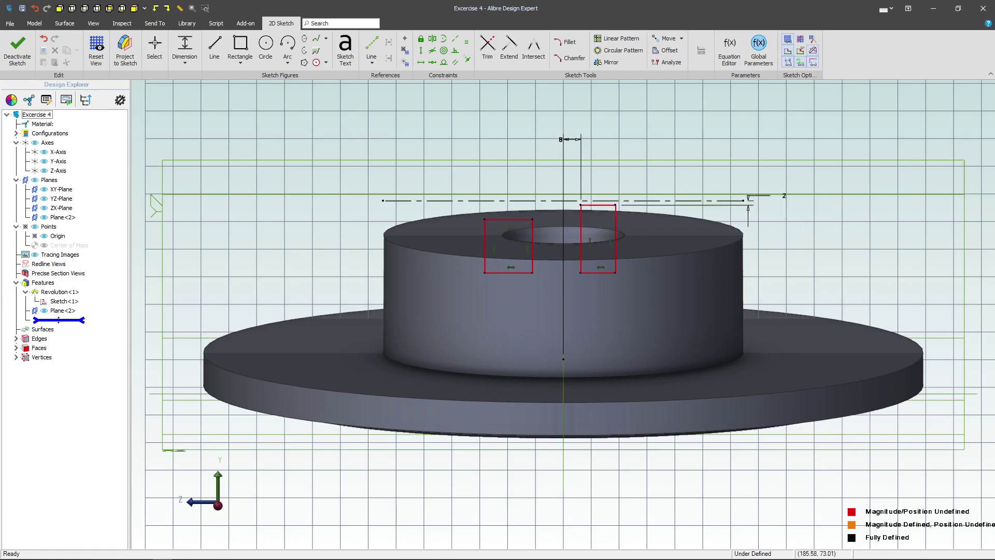
click(124, 49)
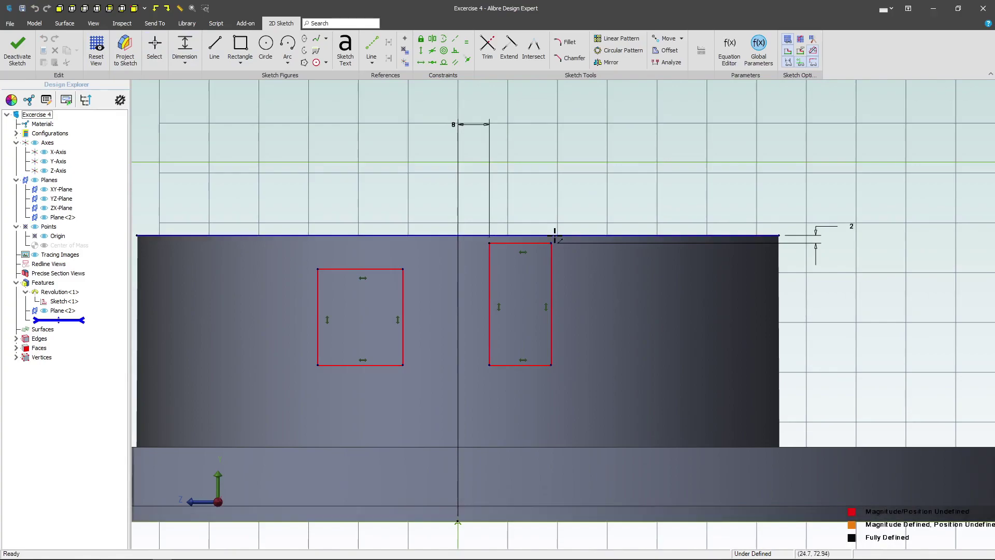
click(555, 236)
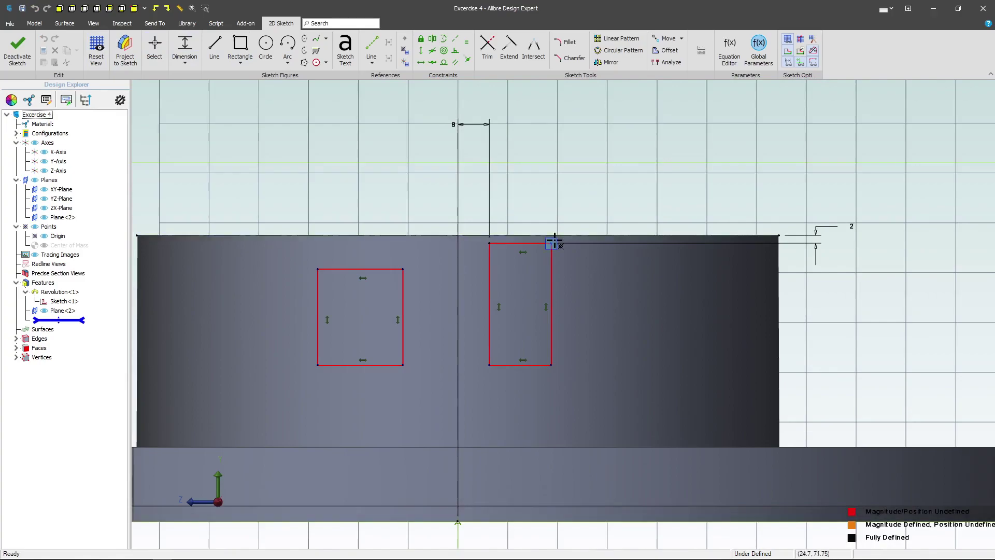
click(524, 219)
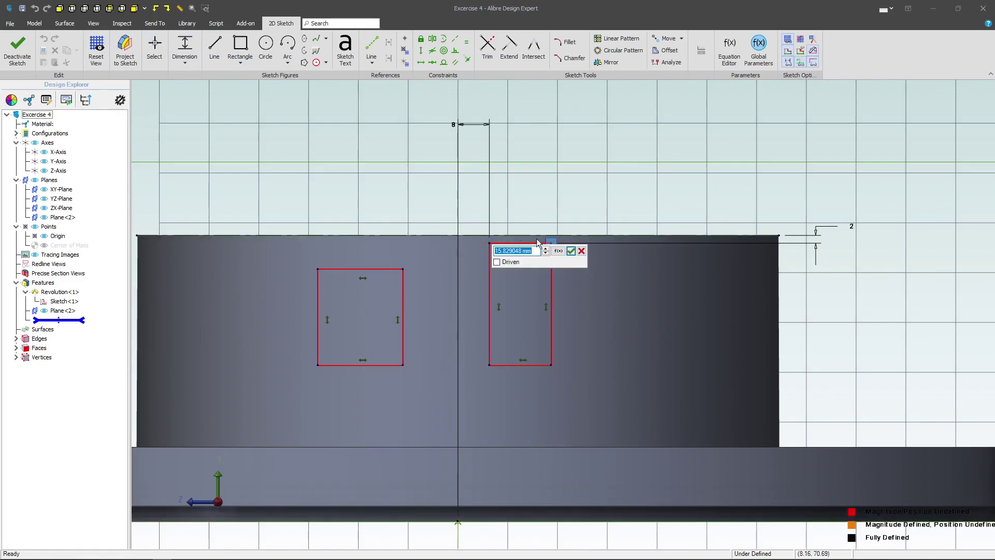
click(572, 251)
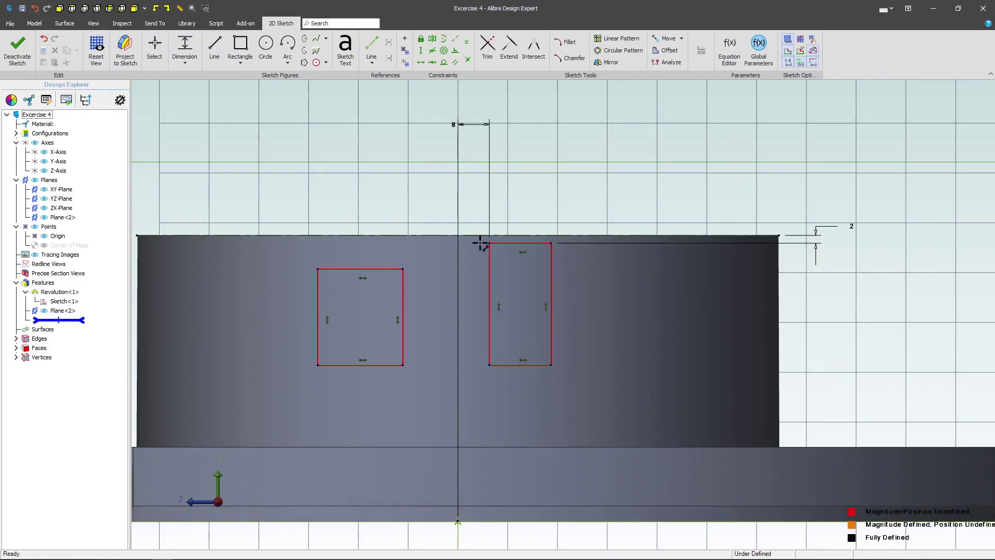
Set the narrower rectangle's width to 14 mm and its height to 30 mm
click(554, 244)
click(534, 207)
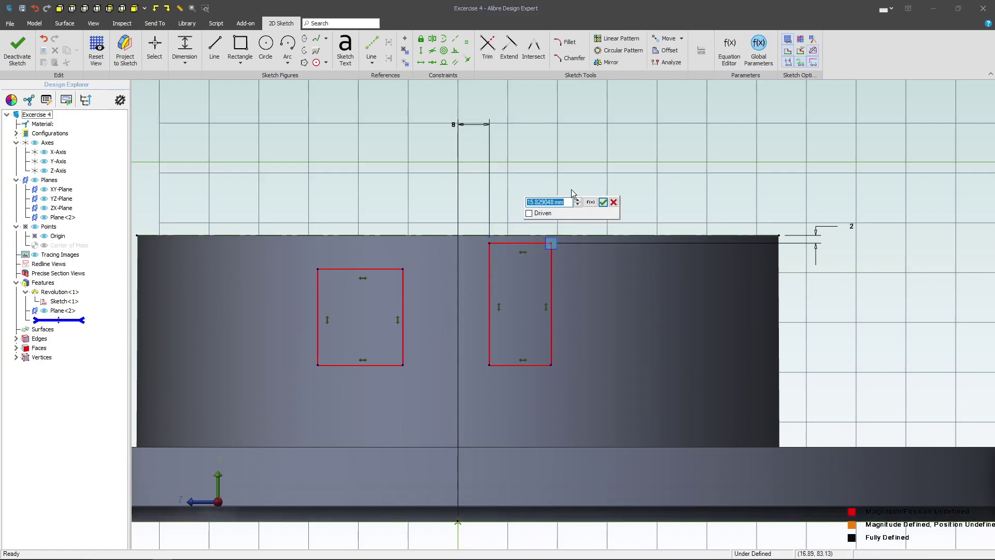
text(14)
key(Return)
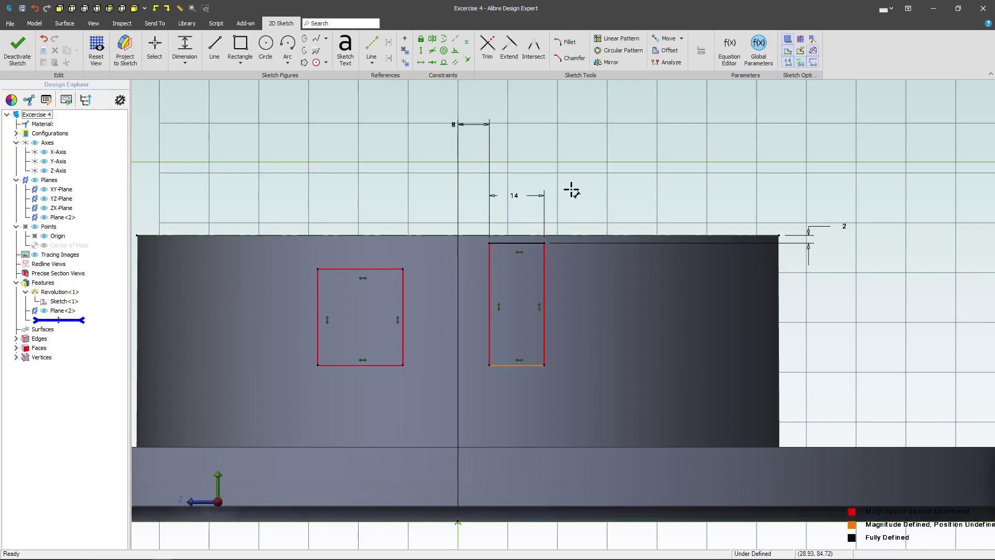
click(544, 365)
click(615, 293)
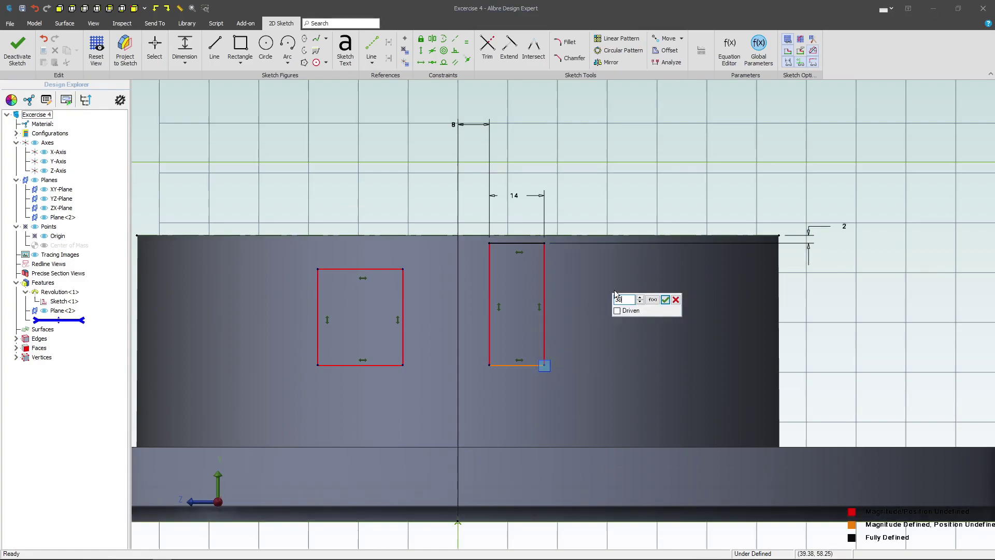
text(30)
key(Return)
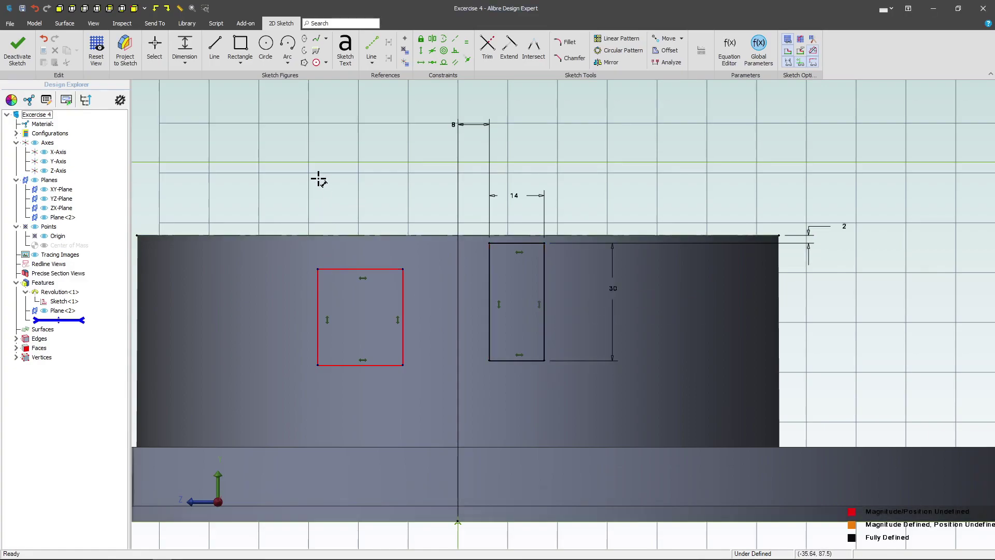
Constrain the two rectangles' inner upper corners and outer lower corners symmetric about the vertical axis, and finish the sketch
click(432, 38)
click(458, 192)
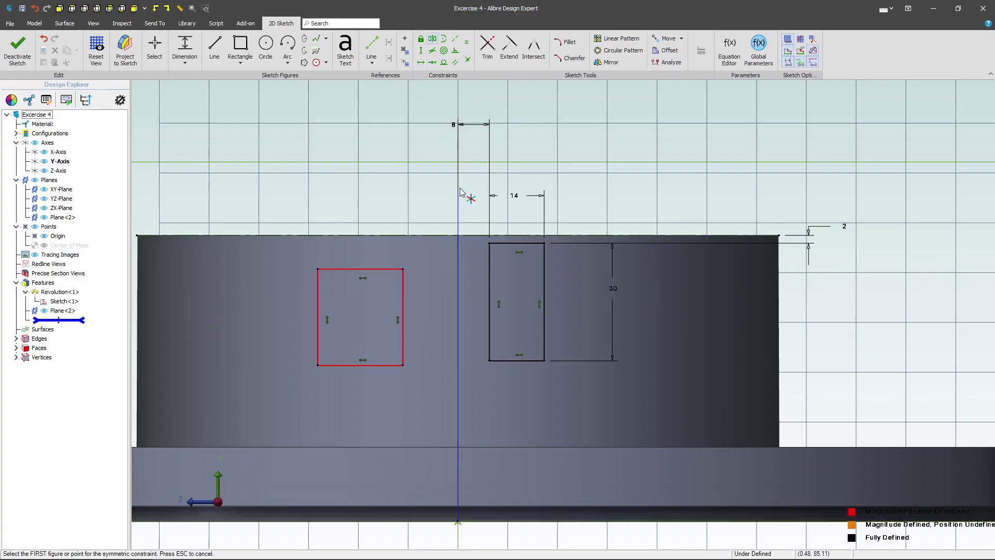
click(490, 243)
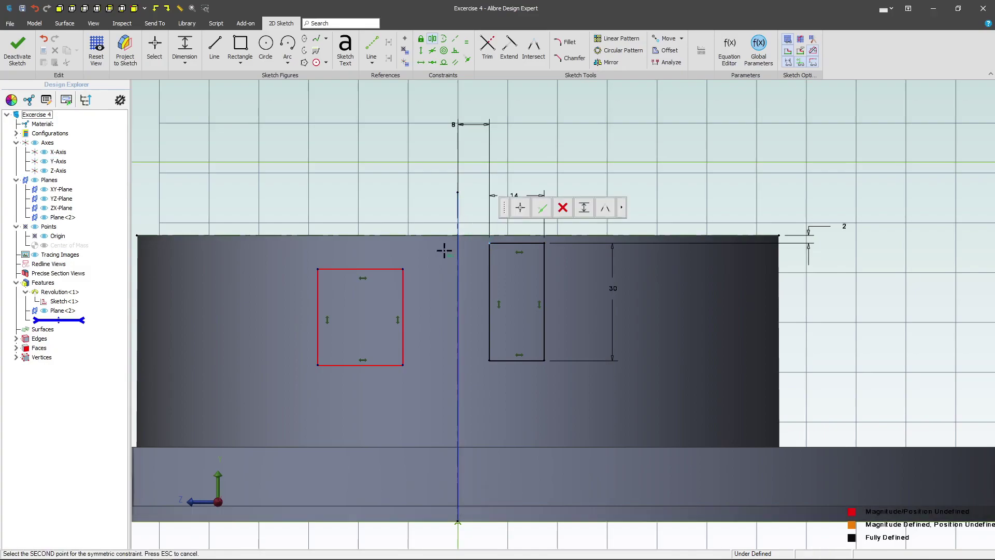
click(403, 269)
click(434, 234)
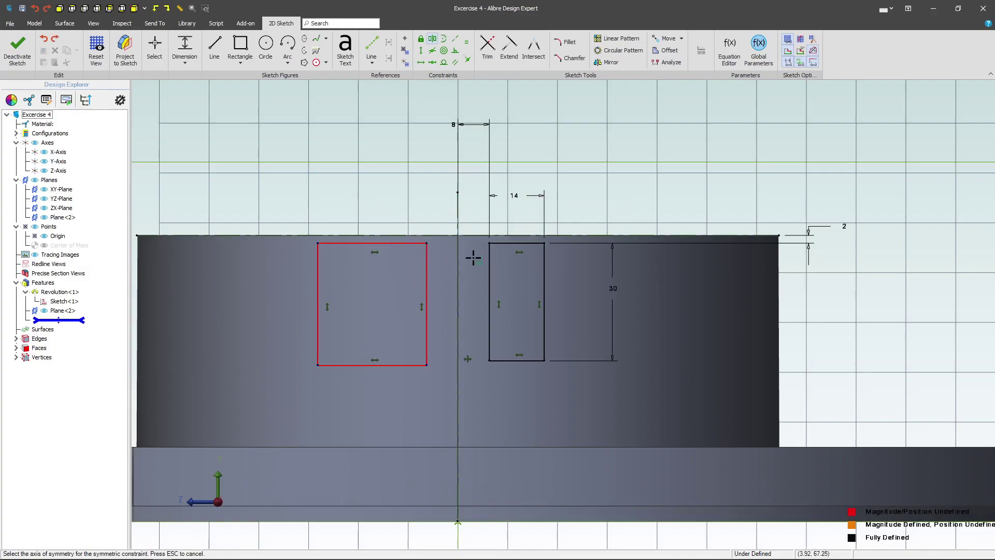
click(457, 282)
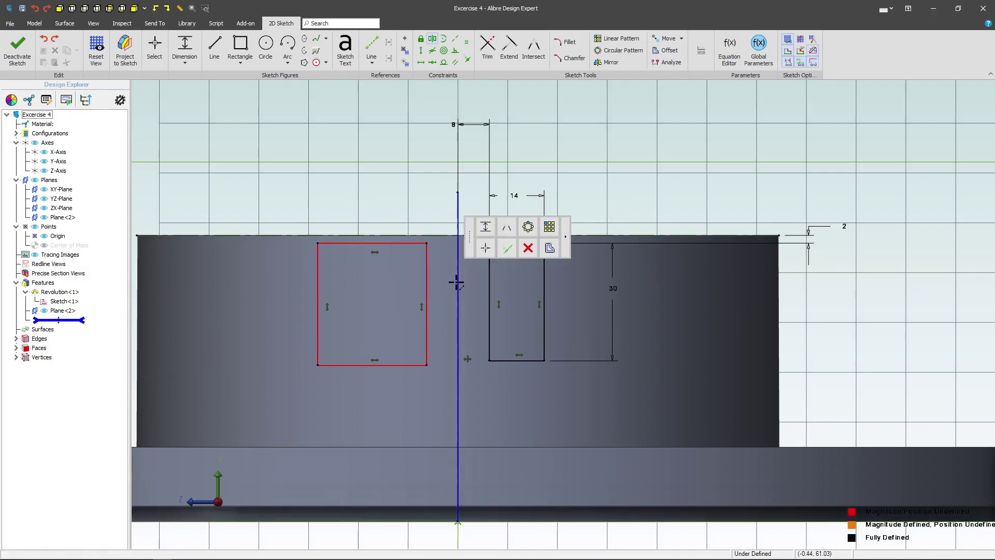
click(544, 359)
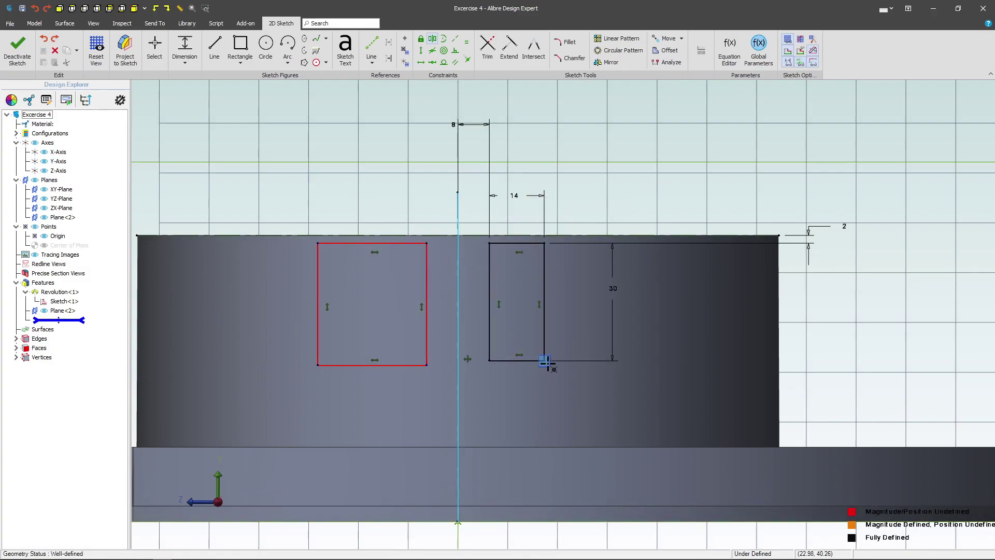
click(317, 367)
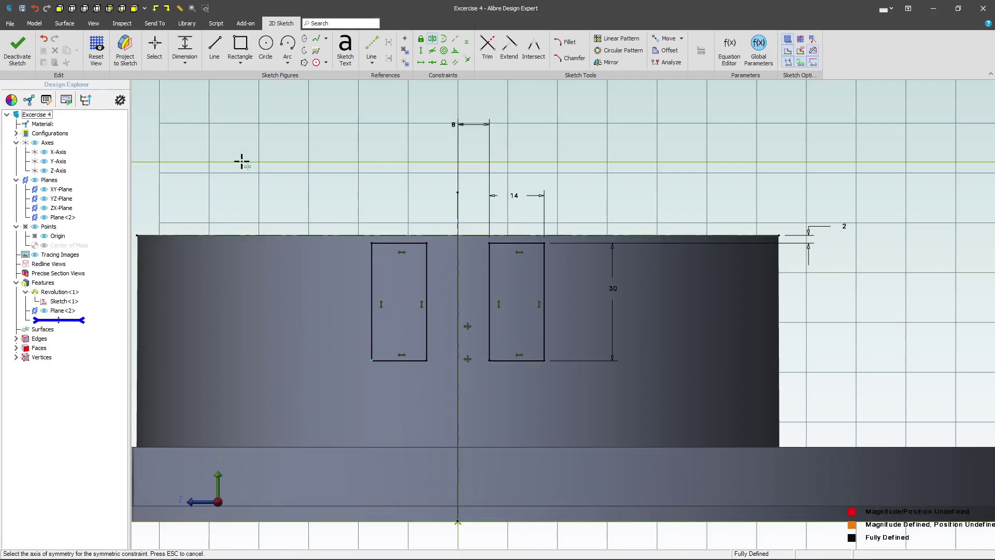
click(18, 49)
scroll(342, 267, down, 2)
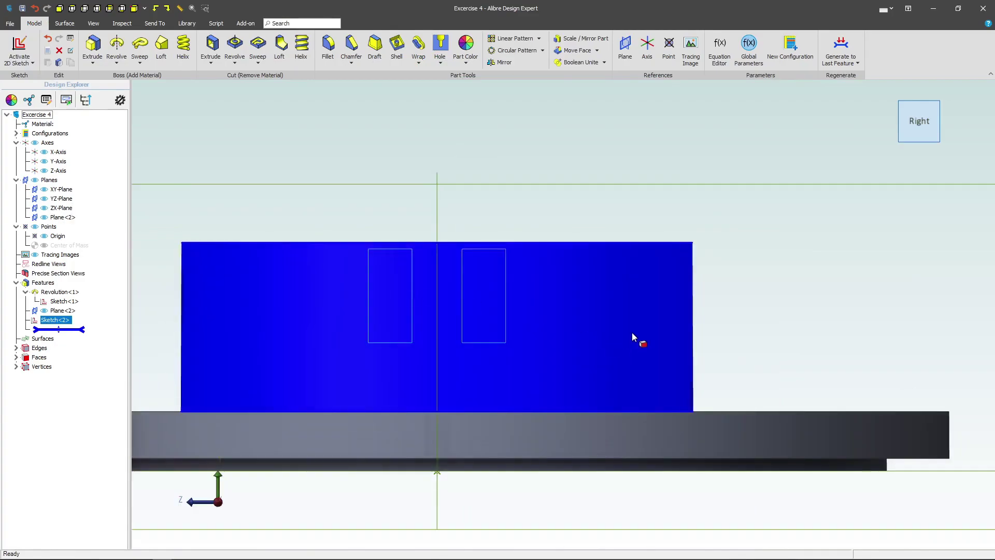
middle_drag(632, 338, 630, 346)
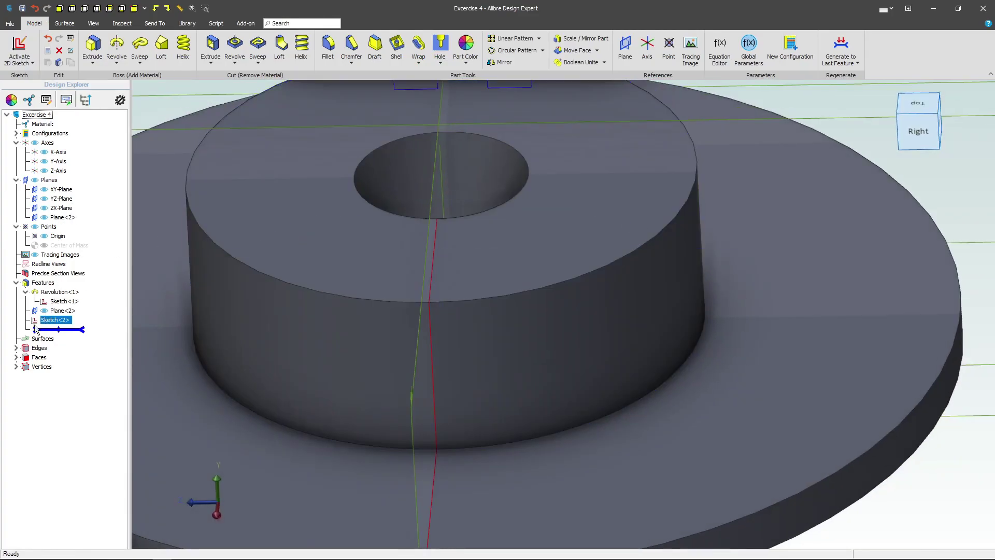
Reopen the rectangles' sketch and set the dimensioned rectangle's width to 15 mm
right_click(48, 323)
click(71, 324)
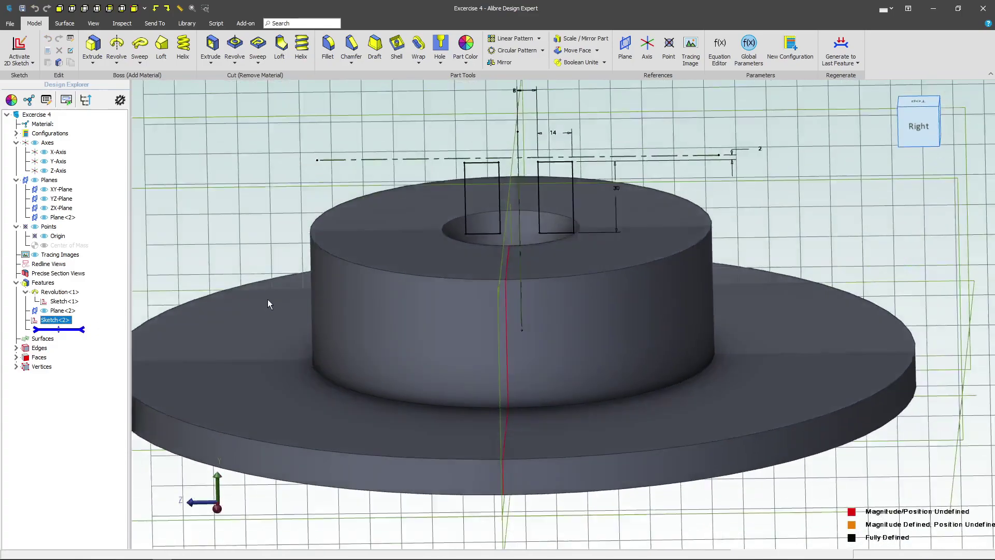
scroll(563, 252, up, 3)
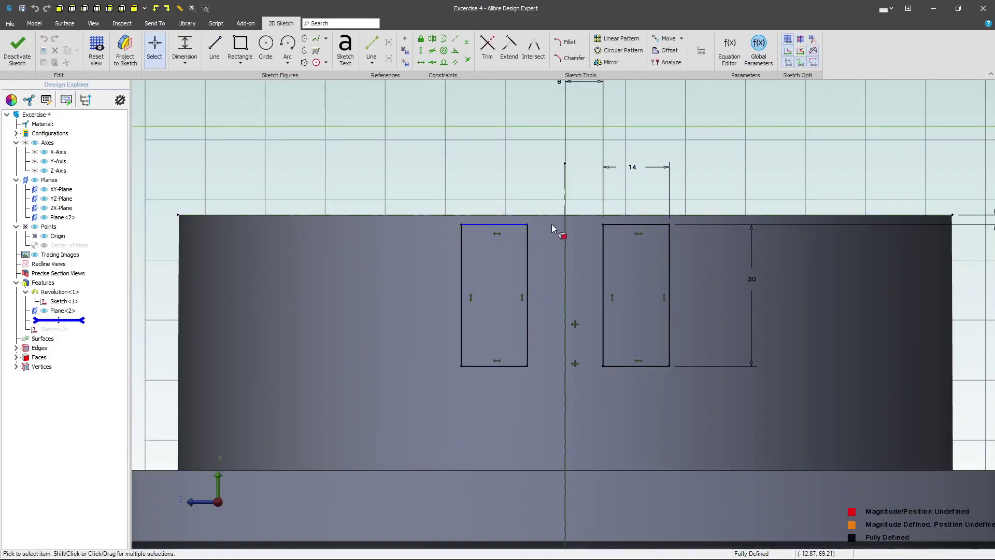
double_click(634, 169)
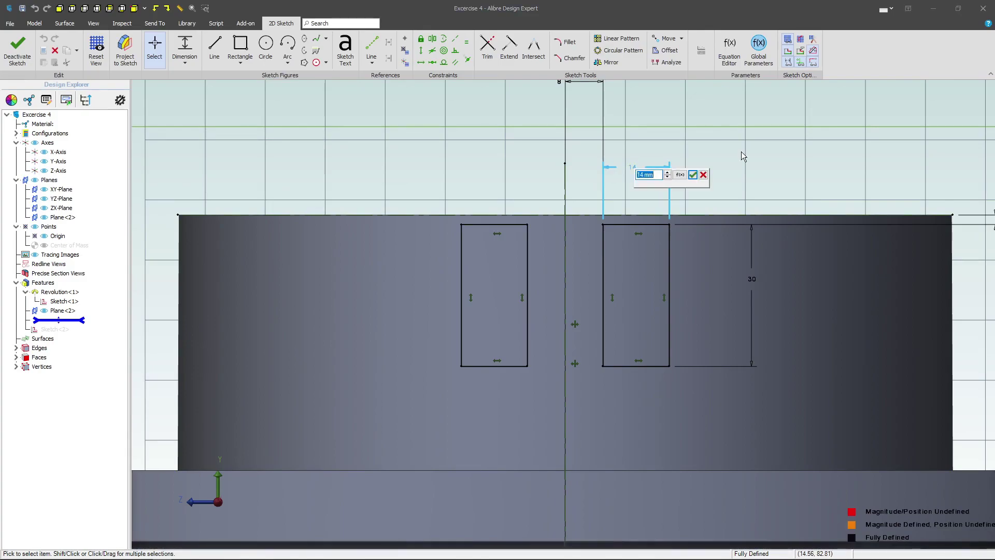
text(15)
key(Return)
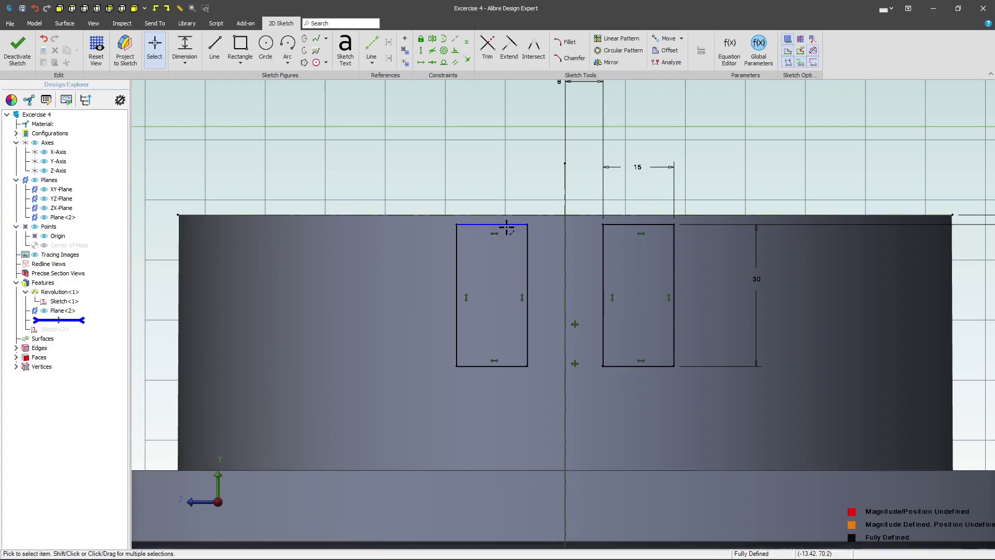
Set the dimensioned rectangle's width back to 14 mm and finish editing the sketch
double_click(636, 169)
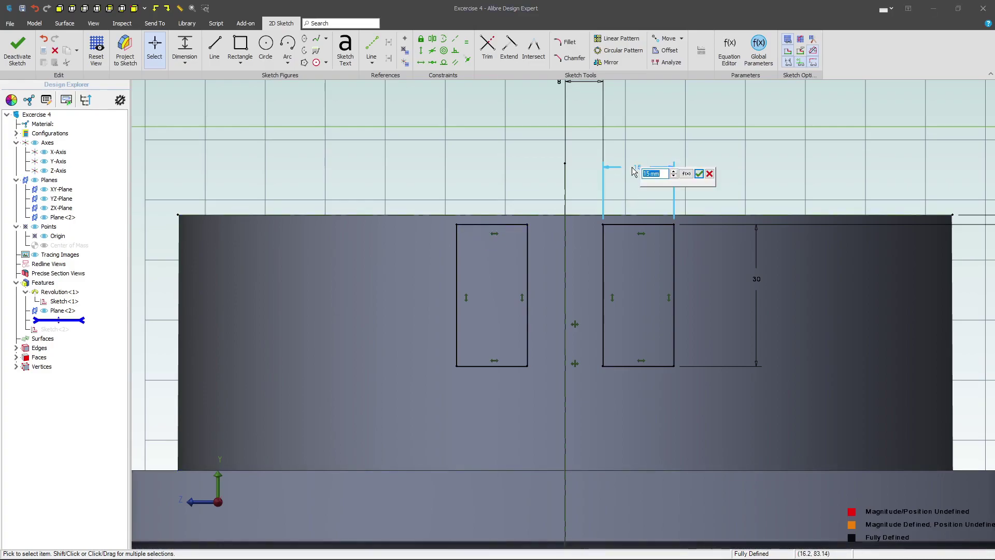
text(14)
key(Return)
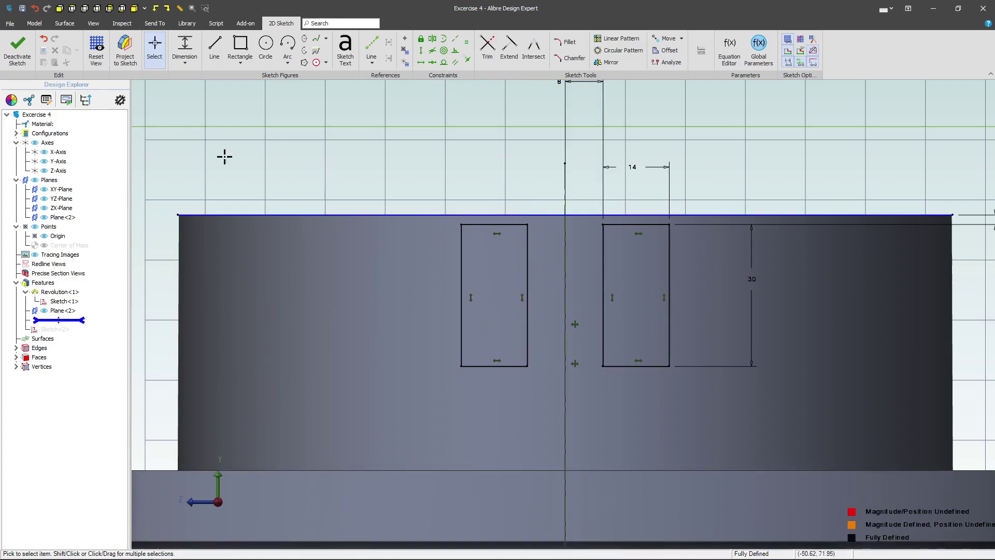
click(17, 50)
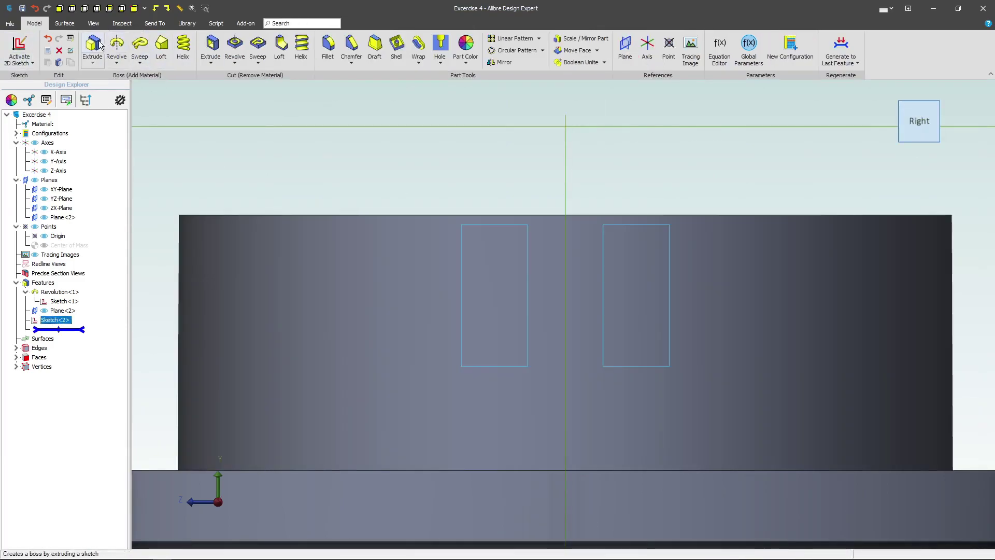
Extrude the two rectangles as a boss using To Geometry, ending at the outer face of the central cylinder
click(92, 43)
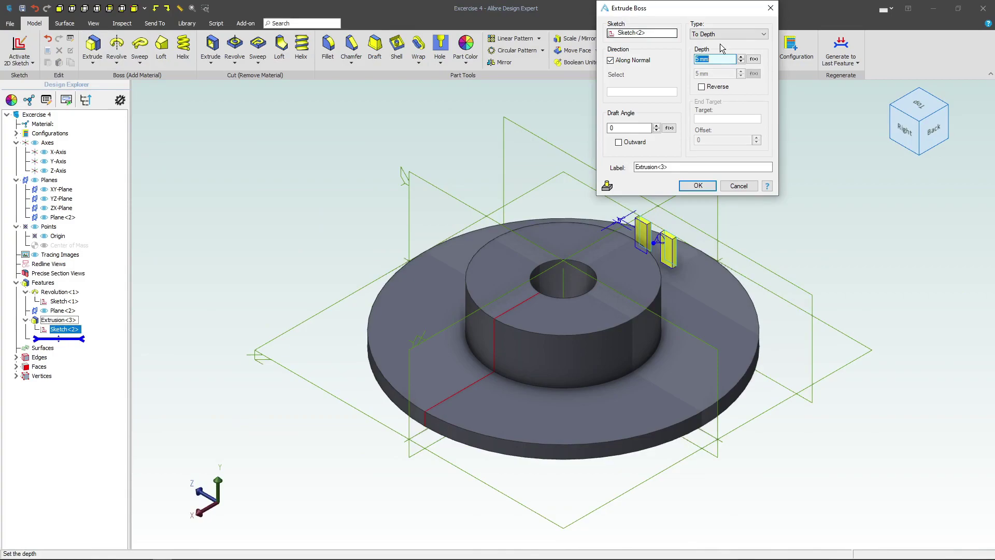
click(736, 35)
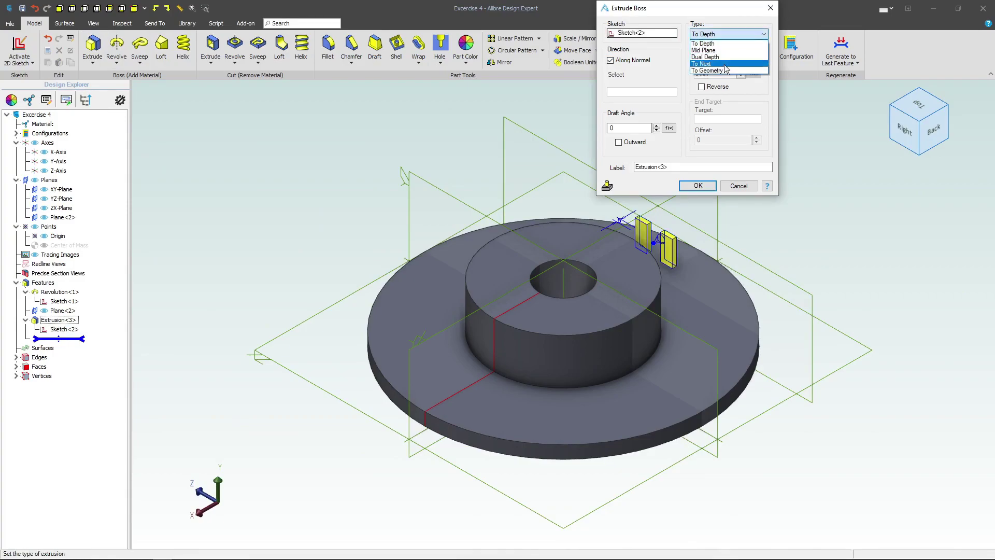
click(710, 70)
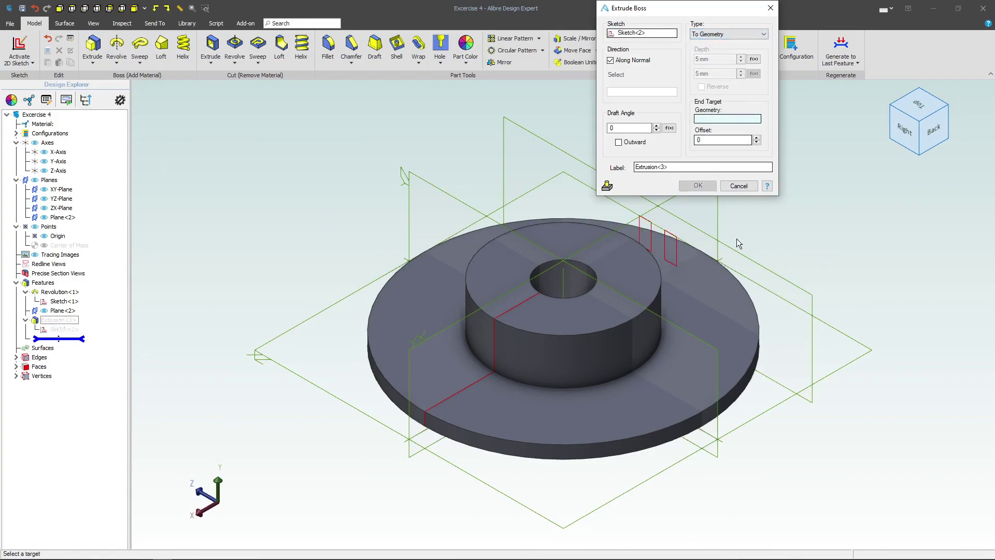
click(639, 339)
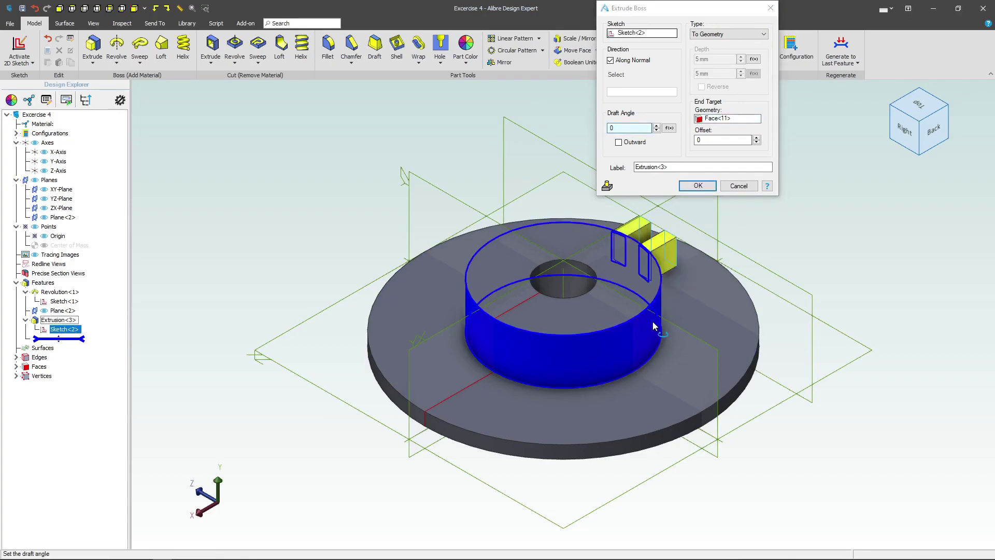
middle_drag(652, 321, 611, 340)
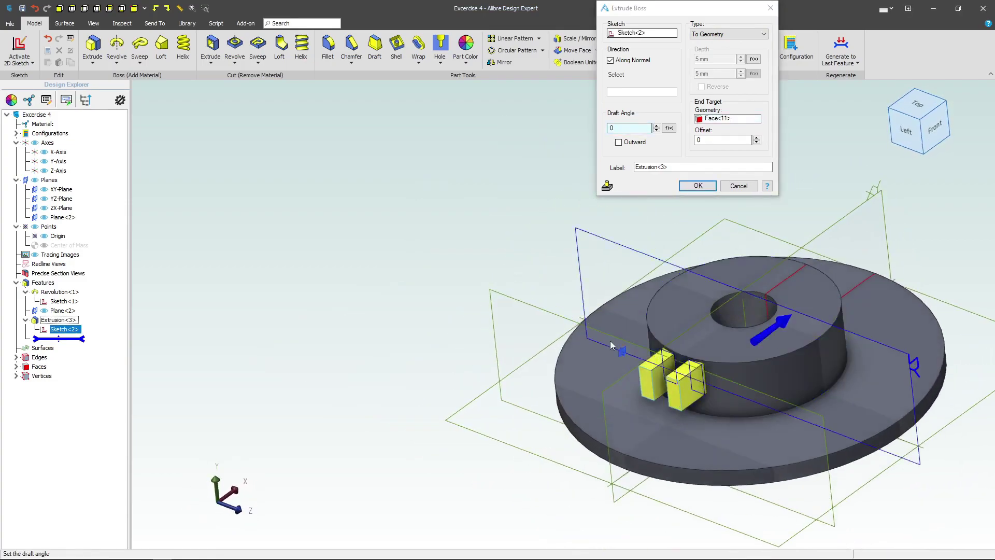
scroll(683, 370, up, 5)
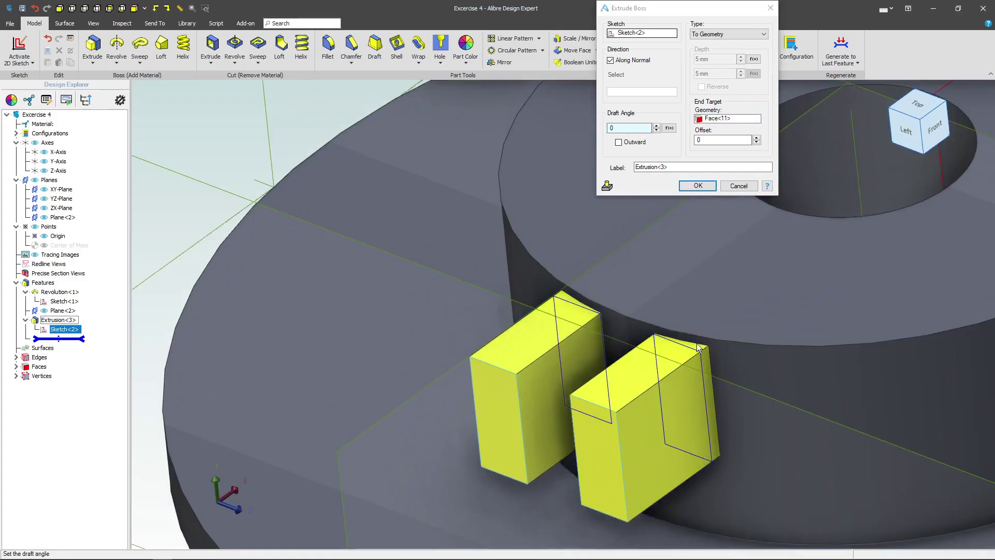
scroll(646, 395, down, 5)
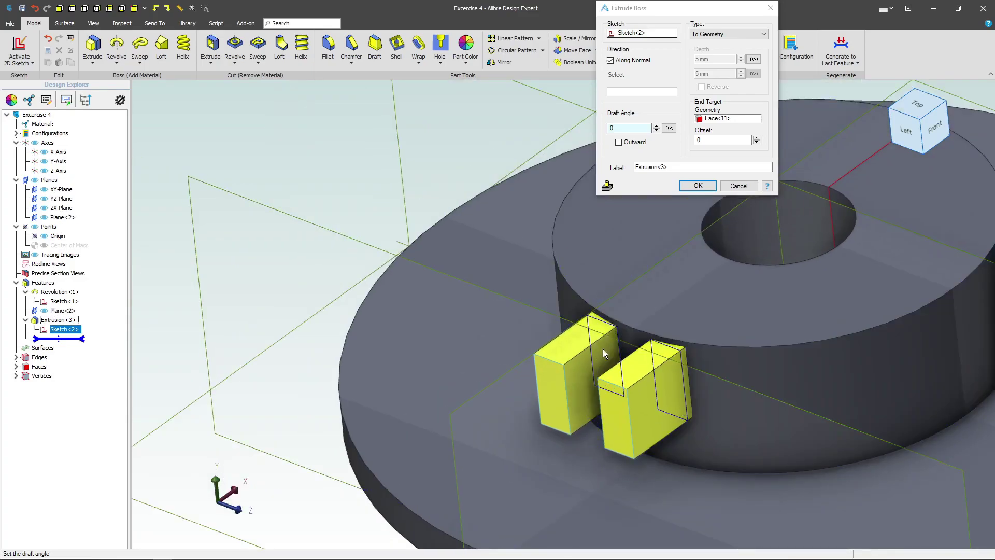
click(696, 186)
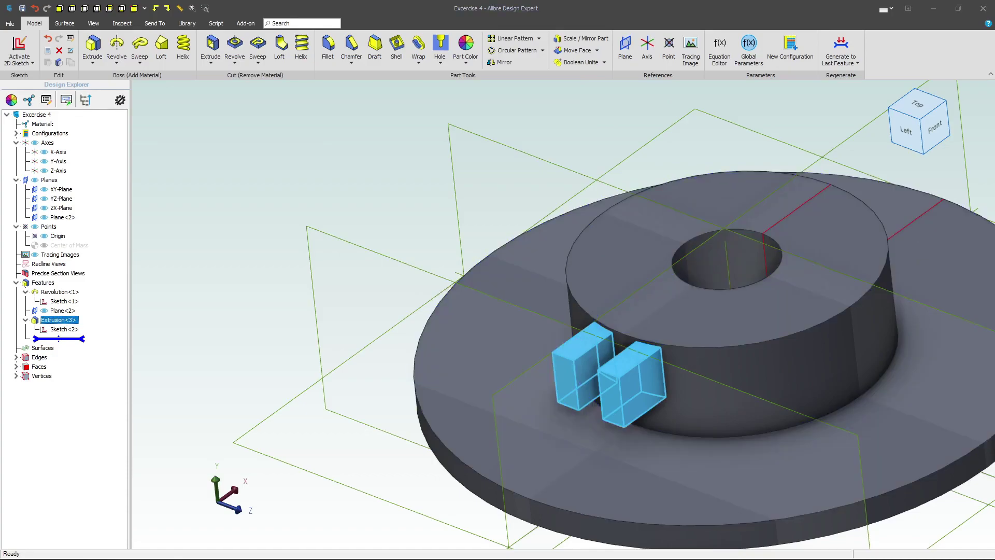
Start a sketch on the XY-Plane and draw a near-semicircular arc over the extruded block's side, with its open side facing the cylinder
click(351, 258)
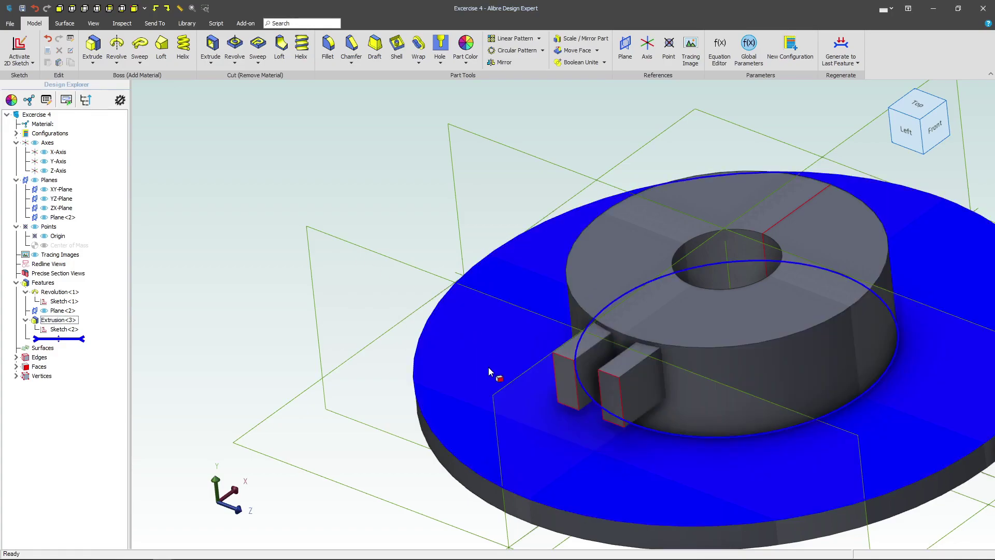
click(505, 389)
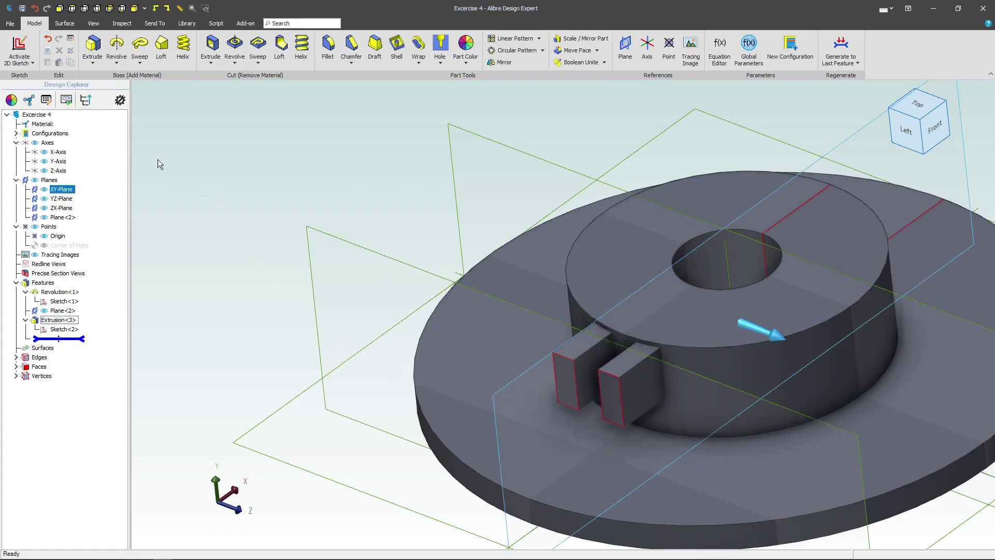
click(21, 47)
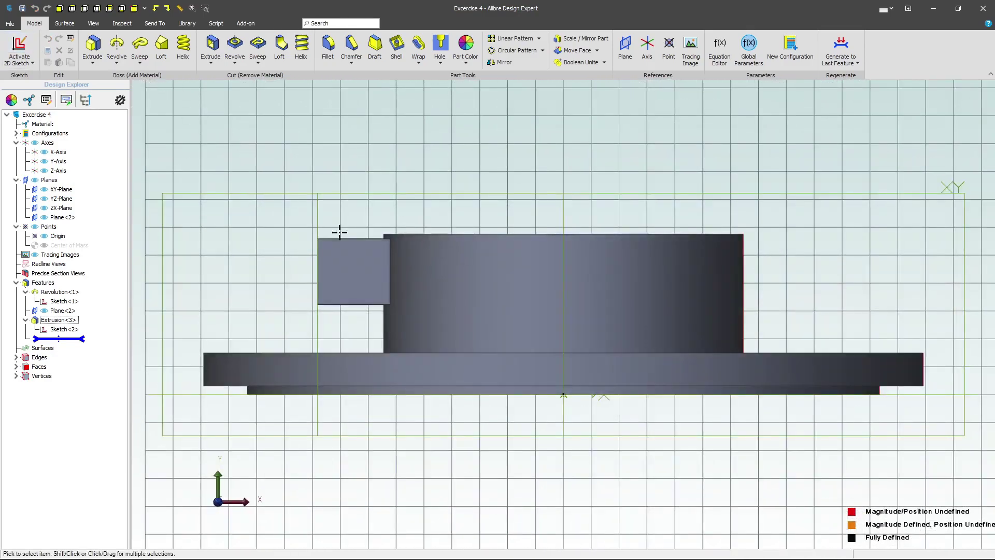
scroll(273, 257, up, 6)
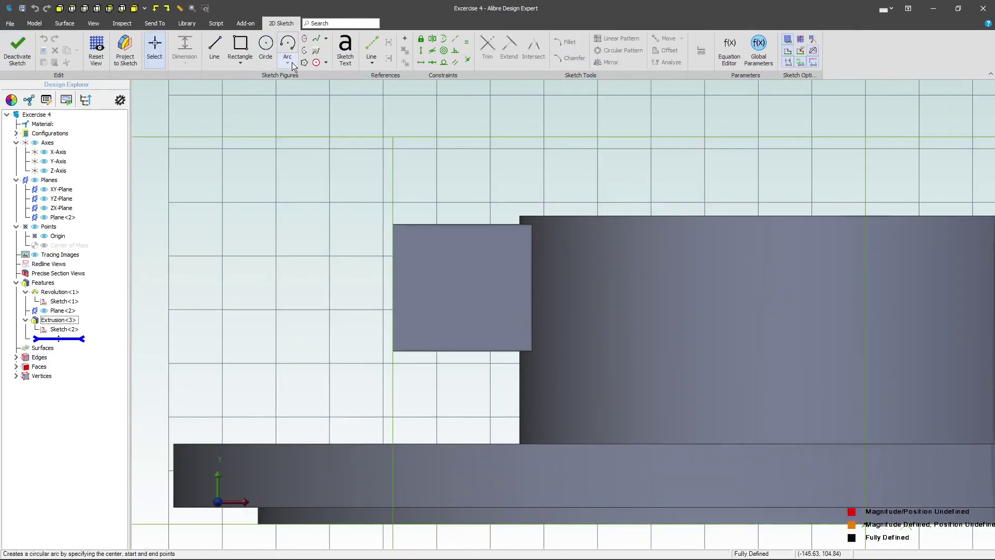
click(287, 44)
click(478, 297)
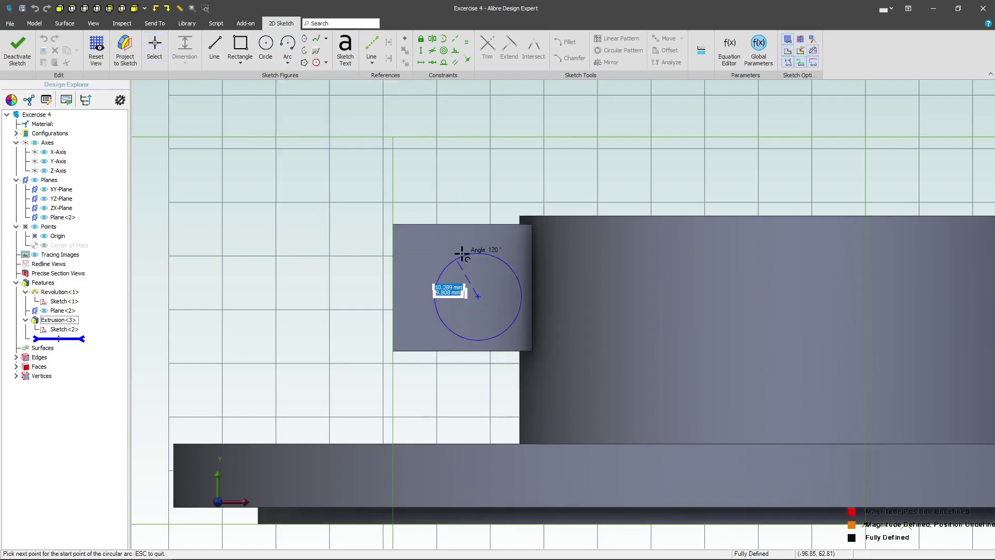
click(478, 248)
key(Escape)
click(450, 332)
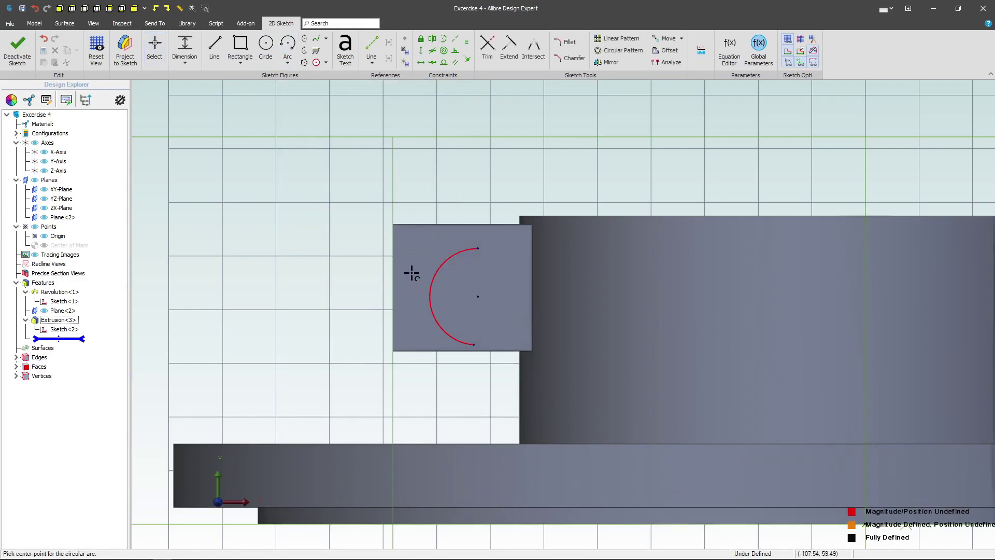
Convert the sketched arc to a reference figure
key(Escape)
right_click(444, 280)
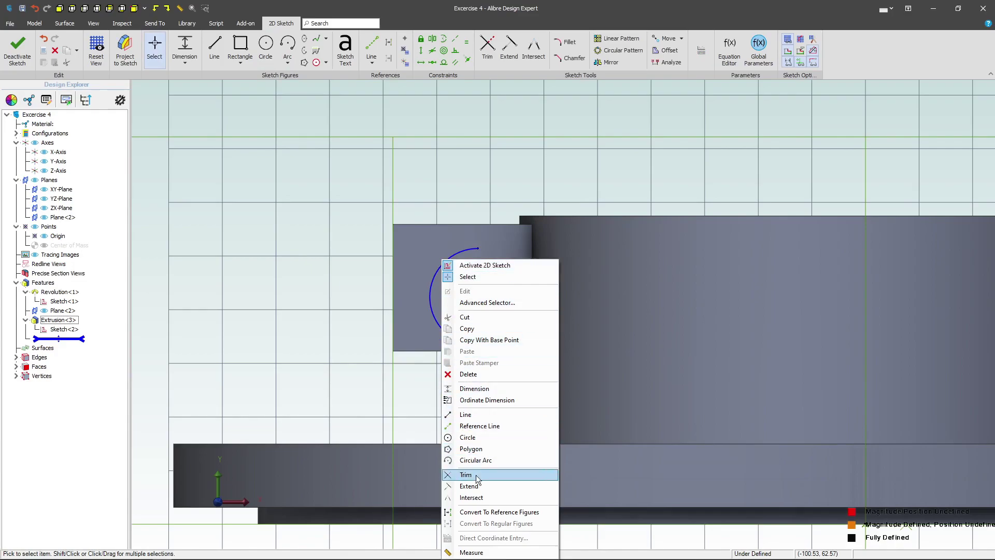
click(497, 512)
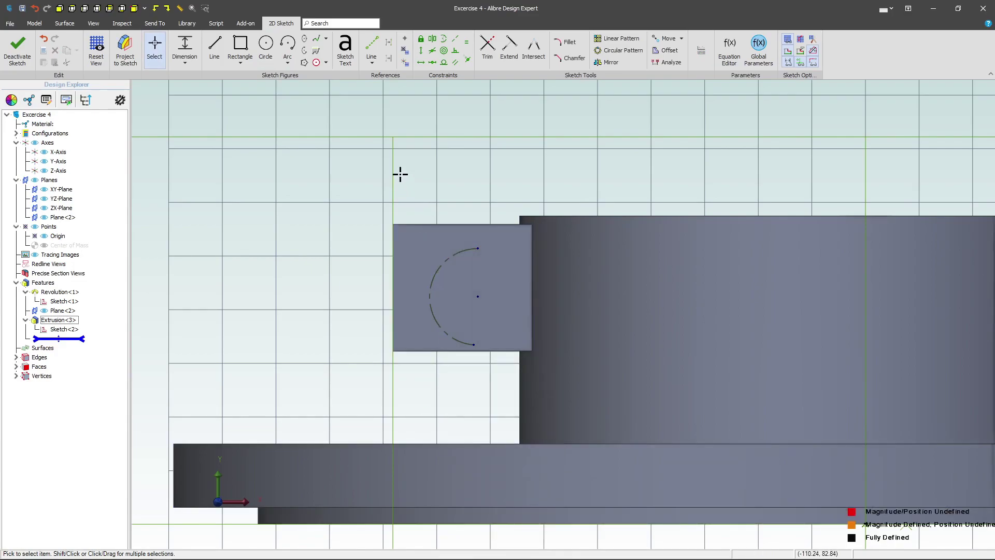
click(371, 58)
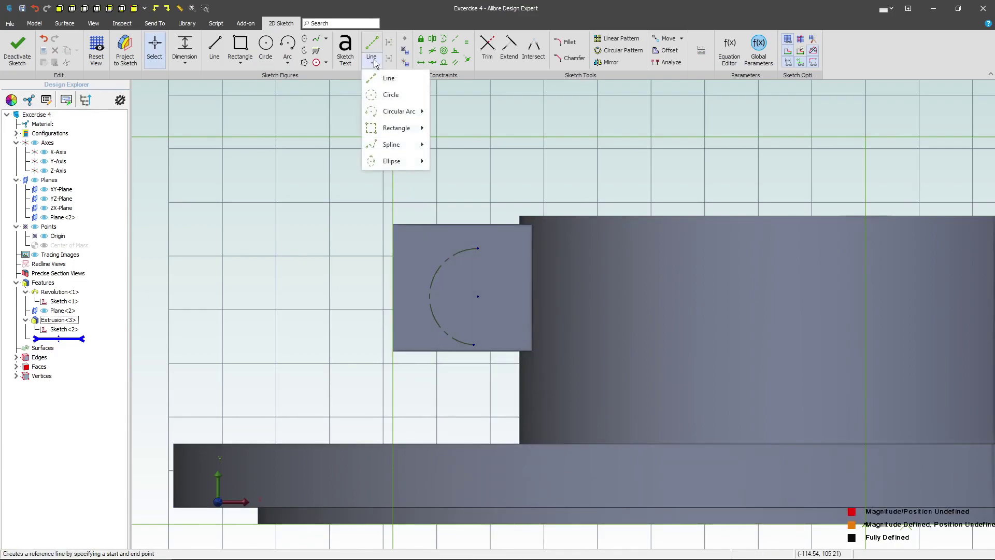
mouse_move(399, 113)
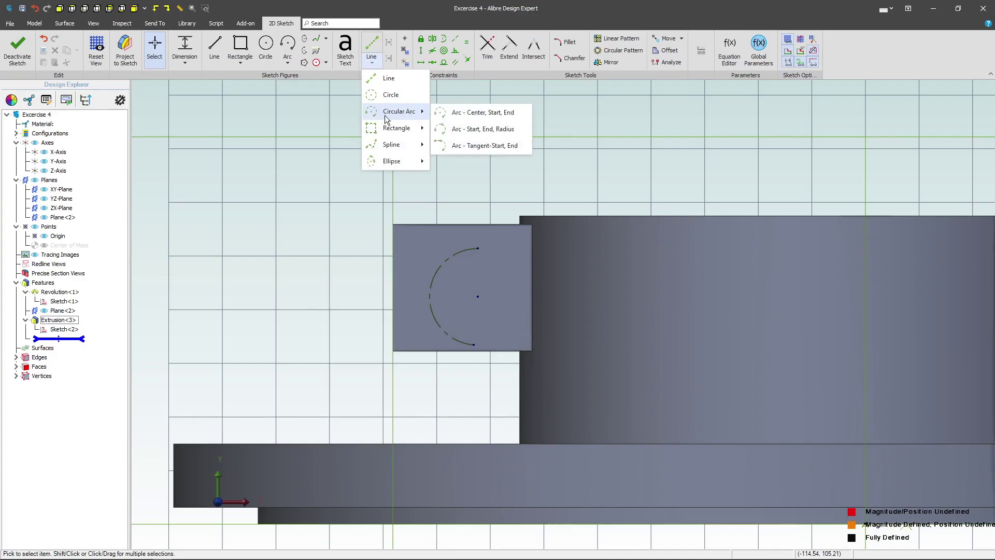
click(318, 214)
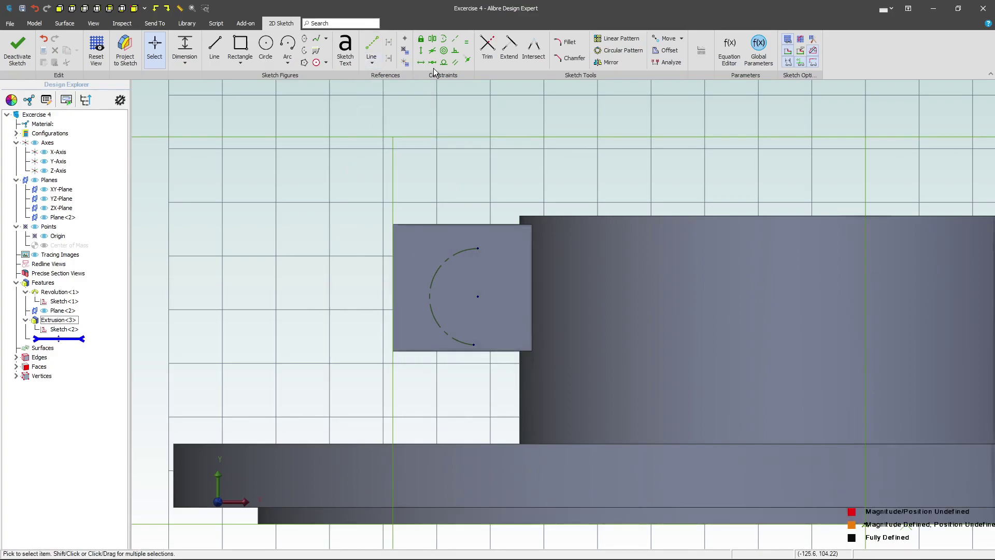
Constrain the reference arc's two endpoints coincident with the upper and lower edges of the extruded block
click(466, 62)
click(498, 224)
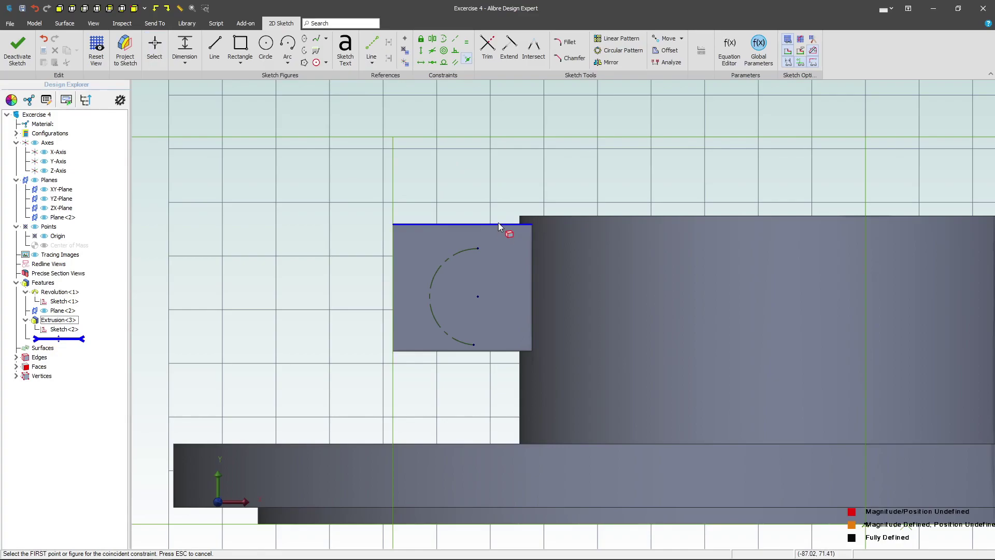
click(477, 248)
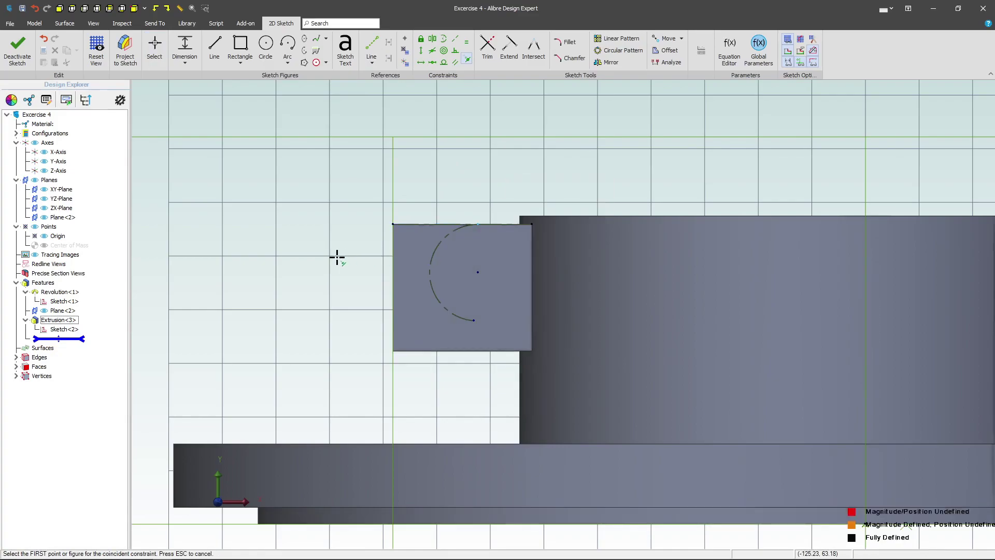
click(472, 319)
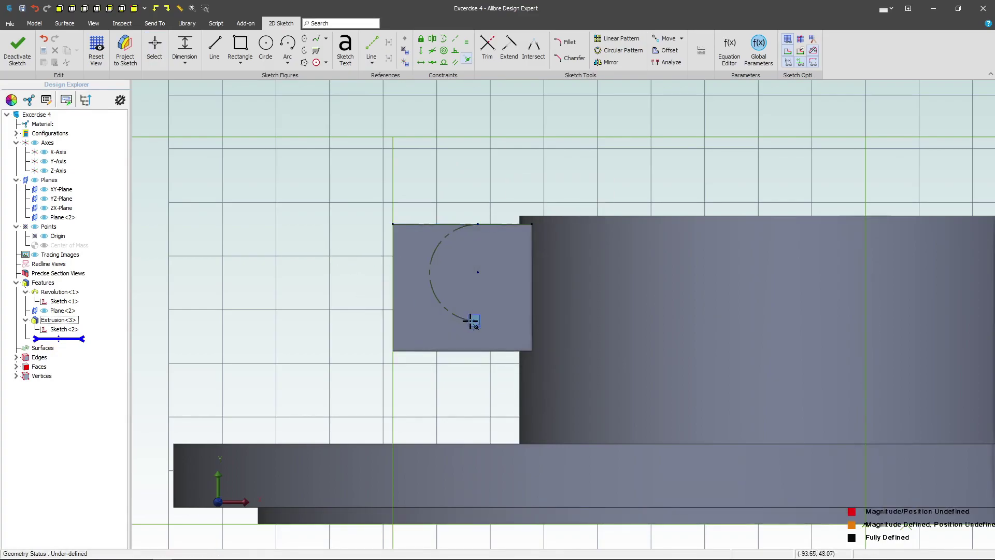
click(477, 352)
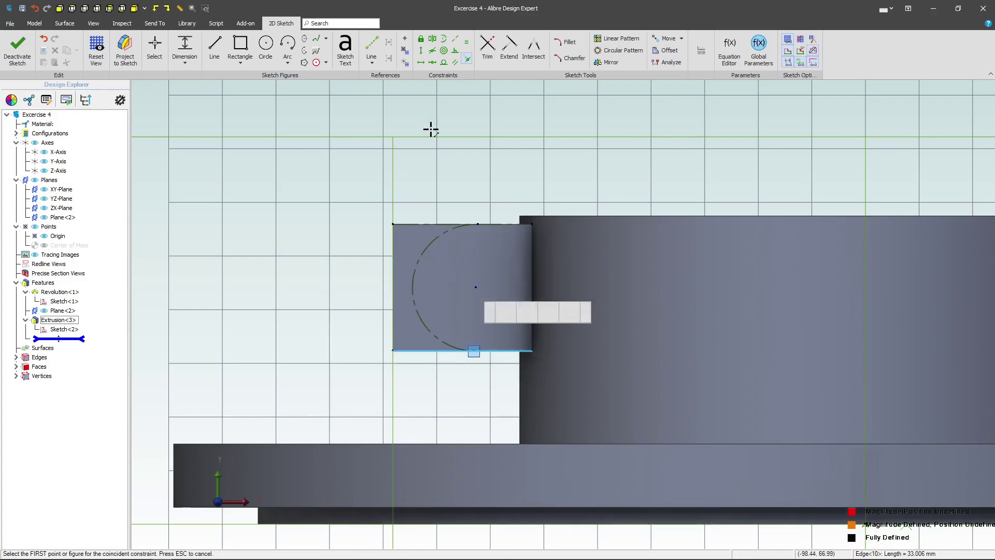
Make the reference arc tangent to the block's outer vertical edge and to its upper and lower edges
click(443, 62)
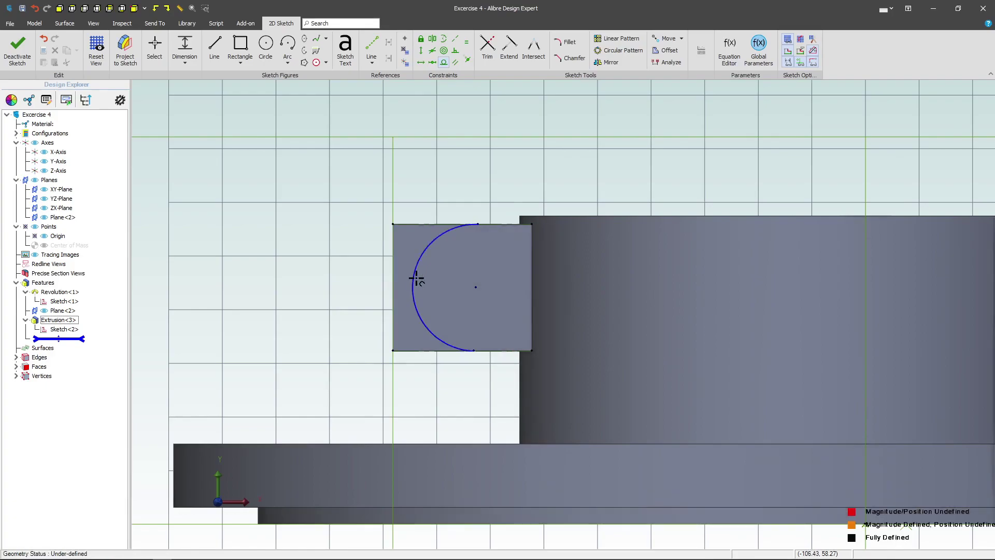
click(414, 279)
click(393, 278)
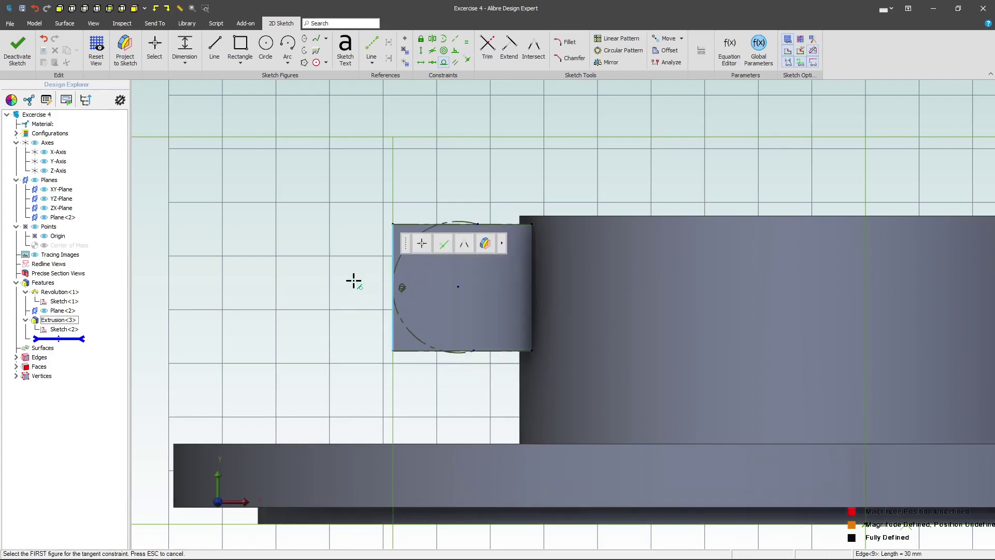
click(459, 224)
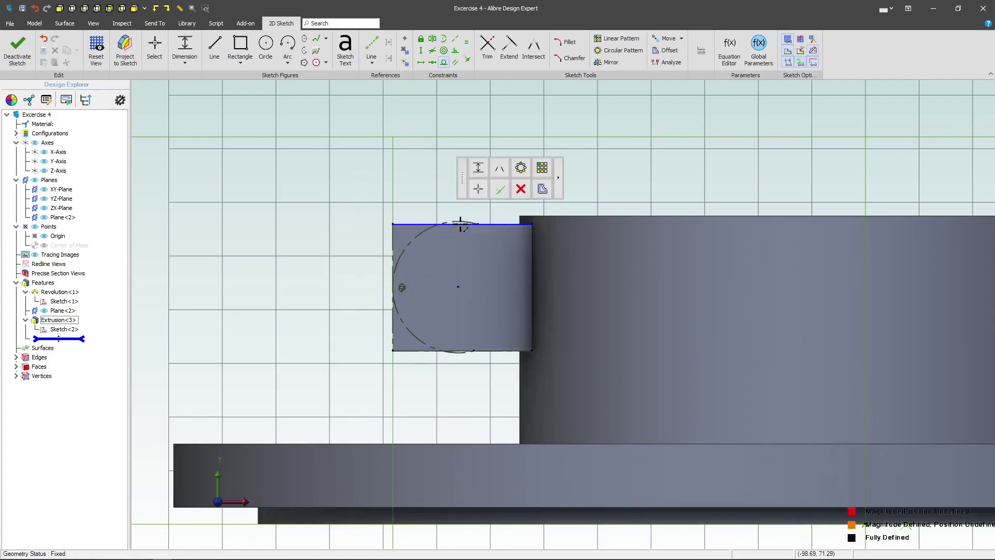
click(469, 223)
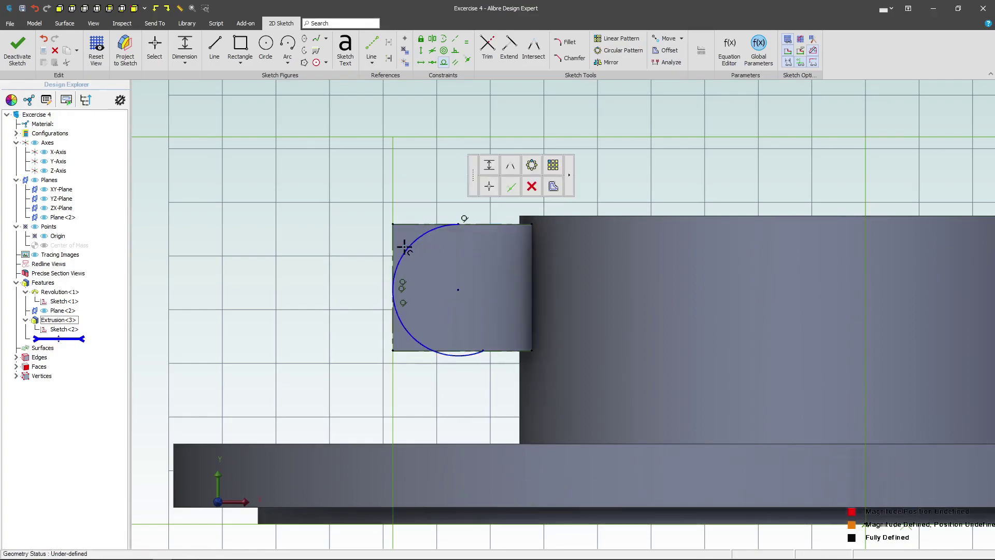
click(426, 353)
click(440, 352)
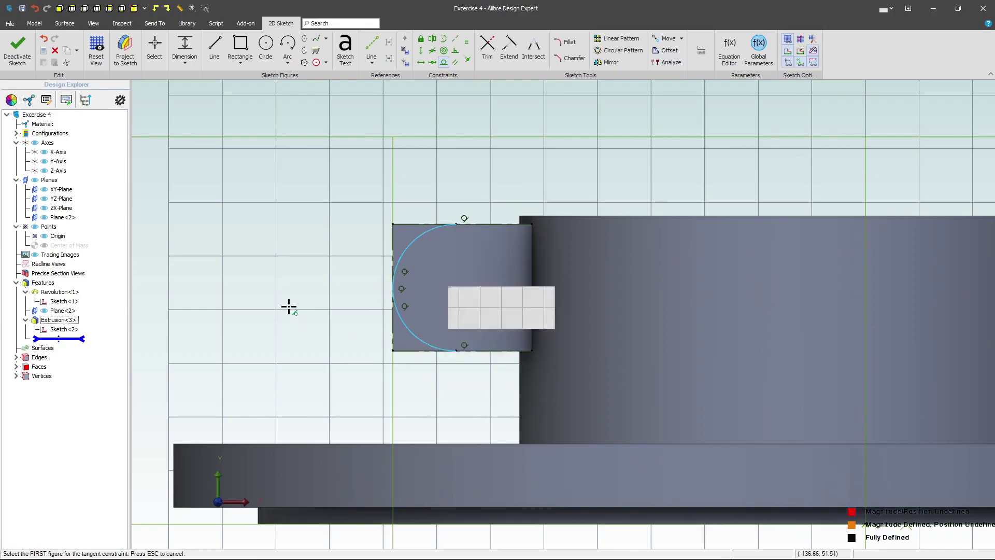
Draw a circle centered on the reference arc's center point, inside the arc
click(265, 46)
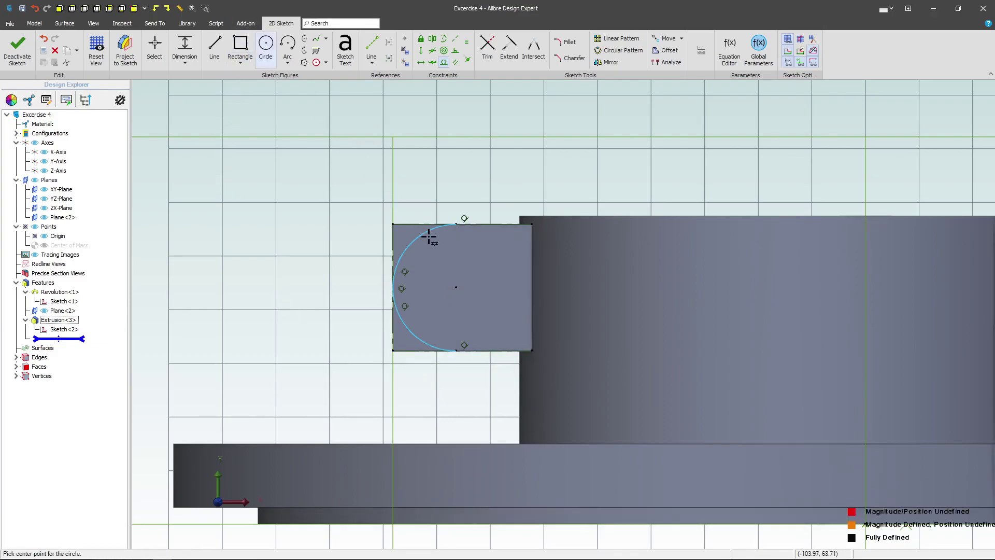
click(456, 287)
click(479, 268)
key(Escape)
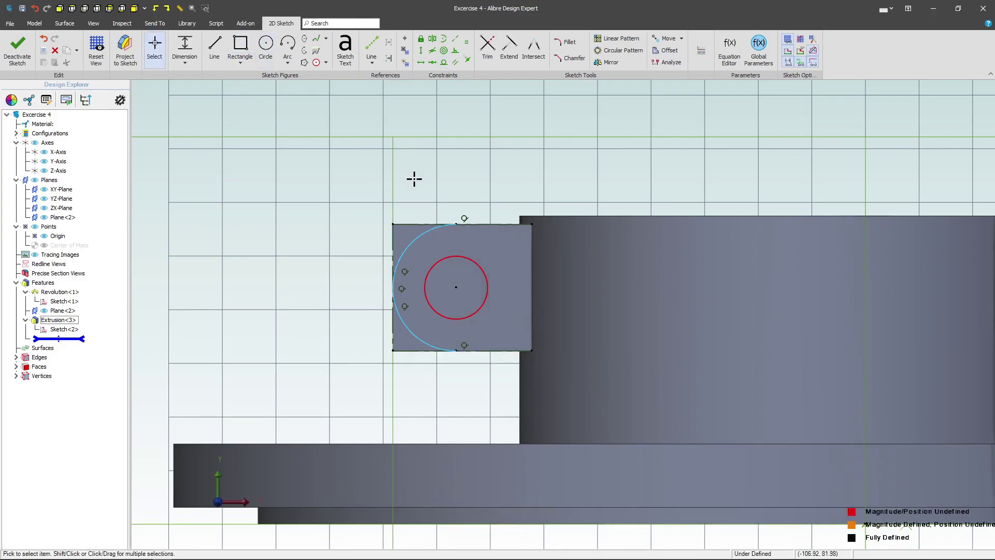
Dimension the circle's diameter to 15 mm and finish the sketch
click(424, 233)
click(389, 41)
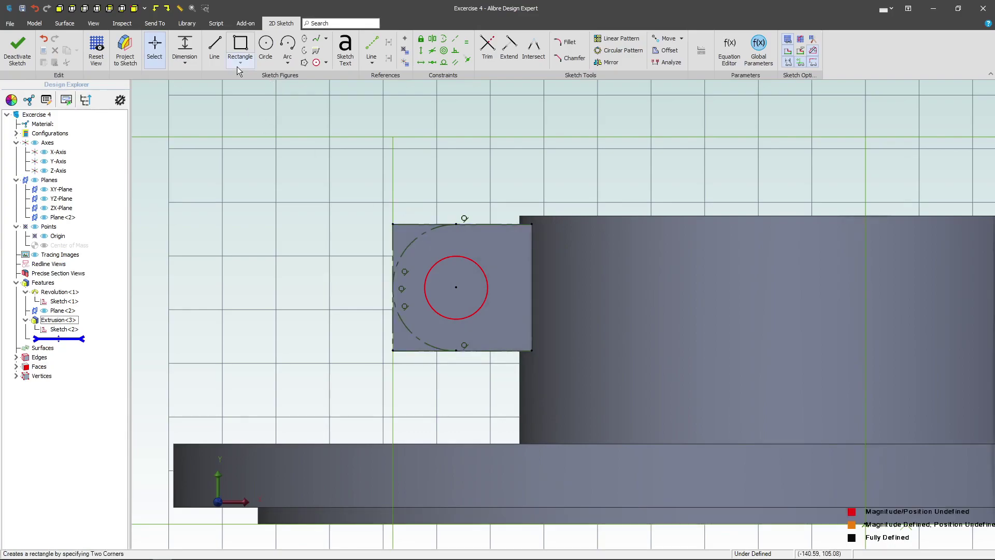
click(469, 263)
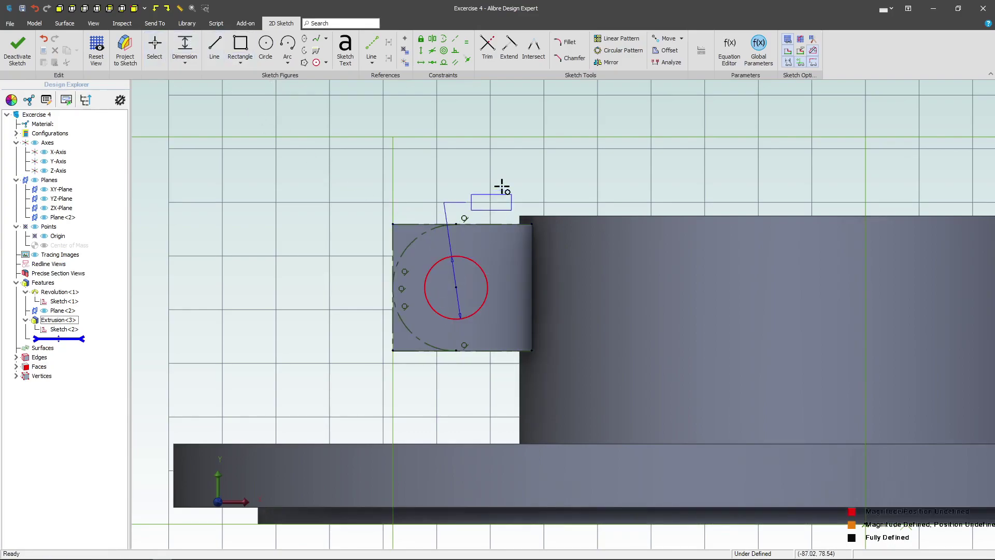
click(508, 179)
text(15)
key(Return)
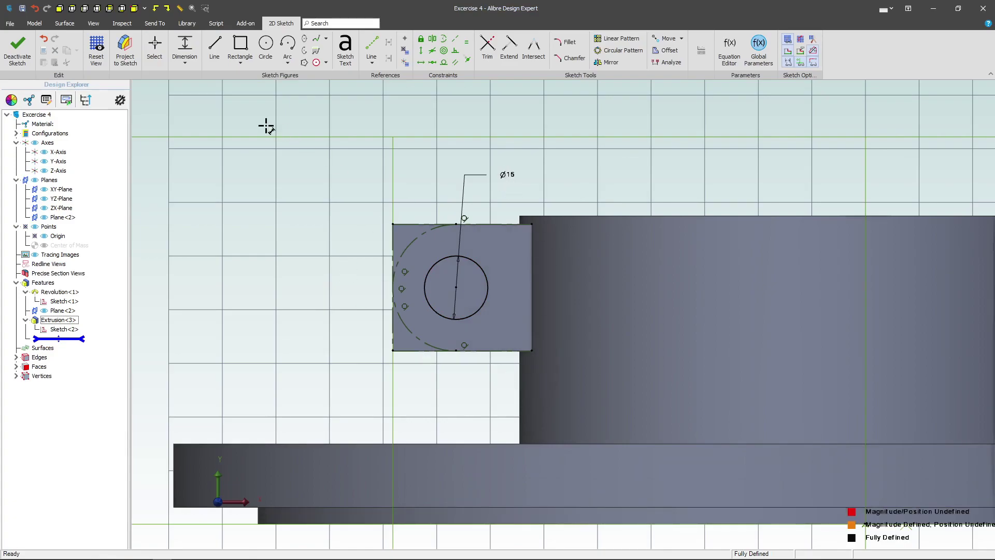
click(11, 46)
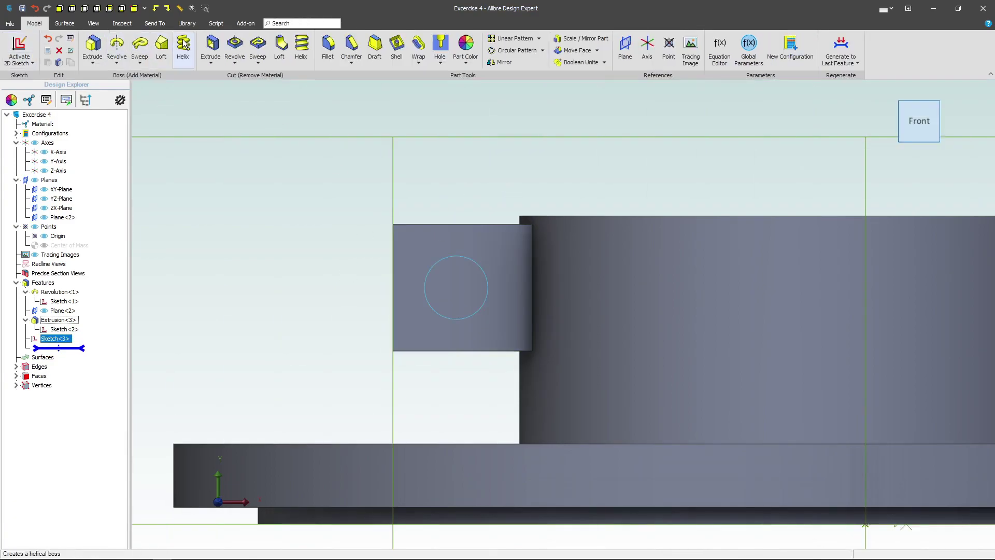
Cut the circle through both lugs with an Extrude Cut of type Through All
click(214, 44)
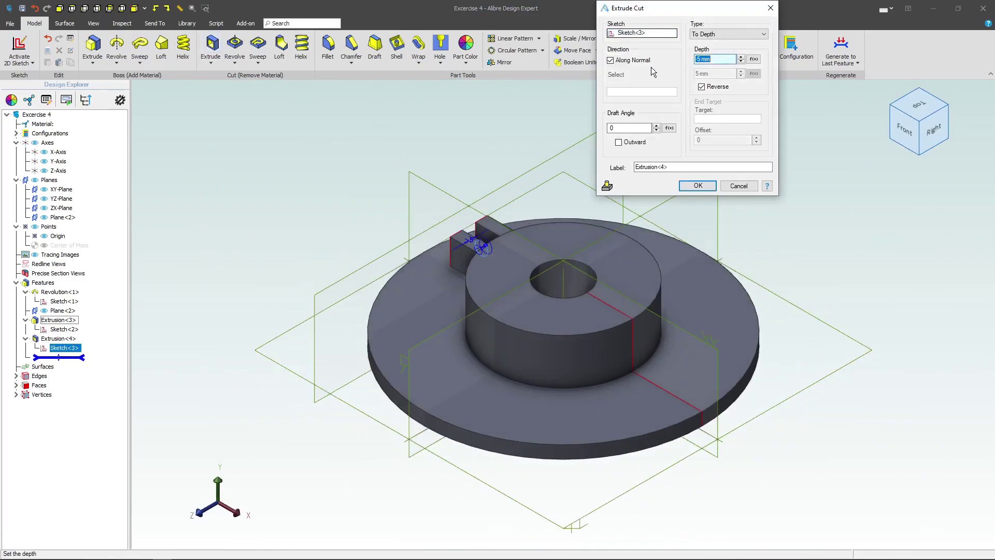
click(704, 41)
click(717, 46)
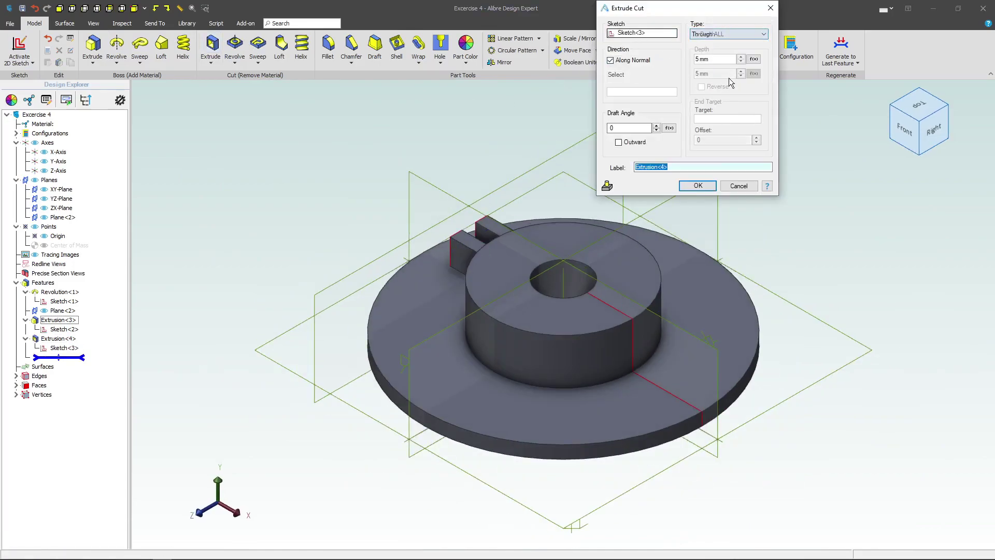
click(712, 185)
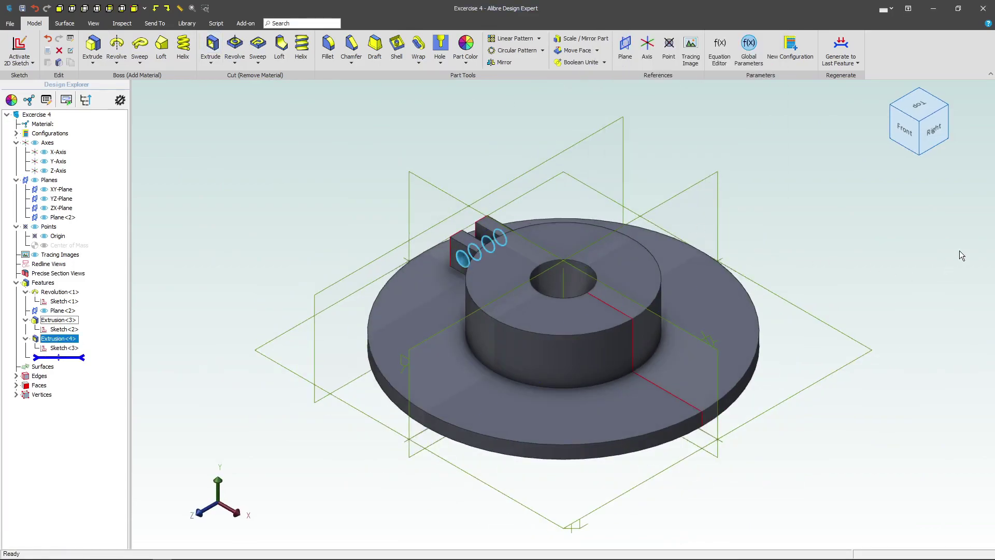
click(797, 209)
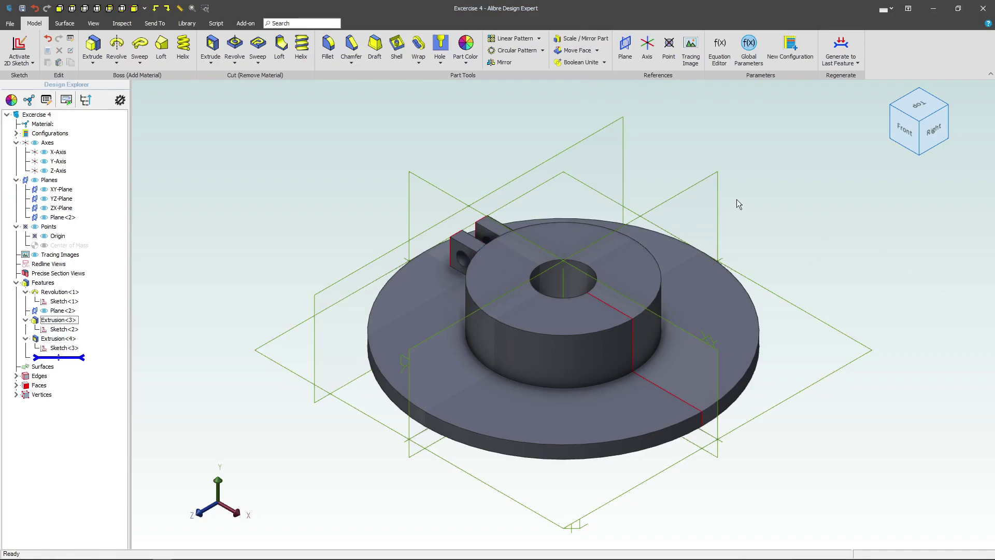
Start a circular feature pattern and select the lug extrusion and the hole cut as the features to pattern
click(483, 50)
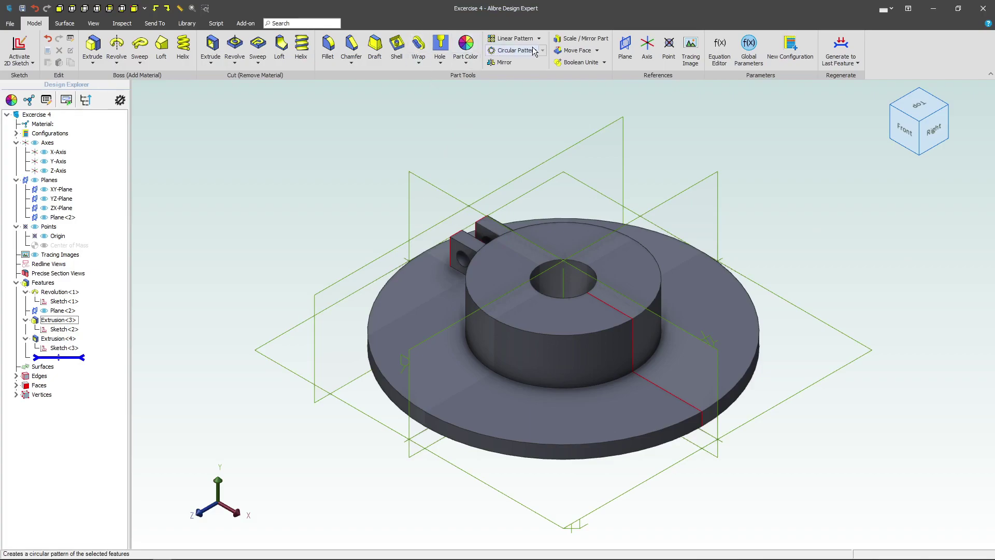
click(490, 227)
scroll(490, 227, up, 2)
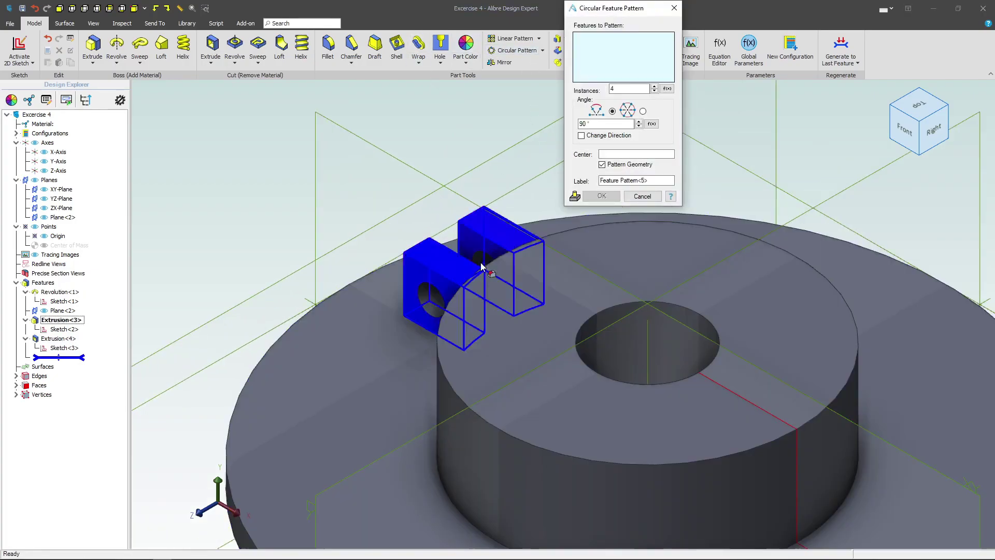
scroll(482, 243, up, 2)
click(481, 244)
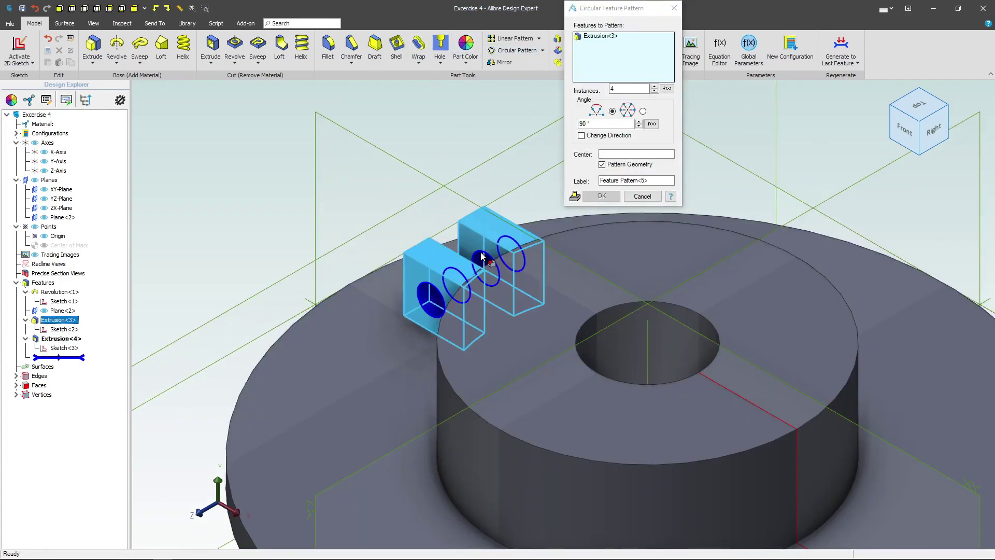
click(482, 255)
scroll(482, 220, down, 2)
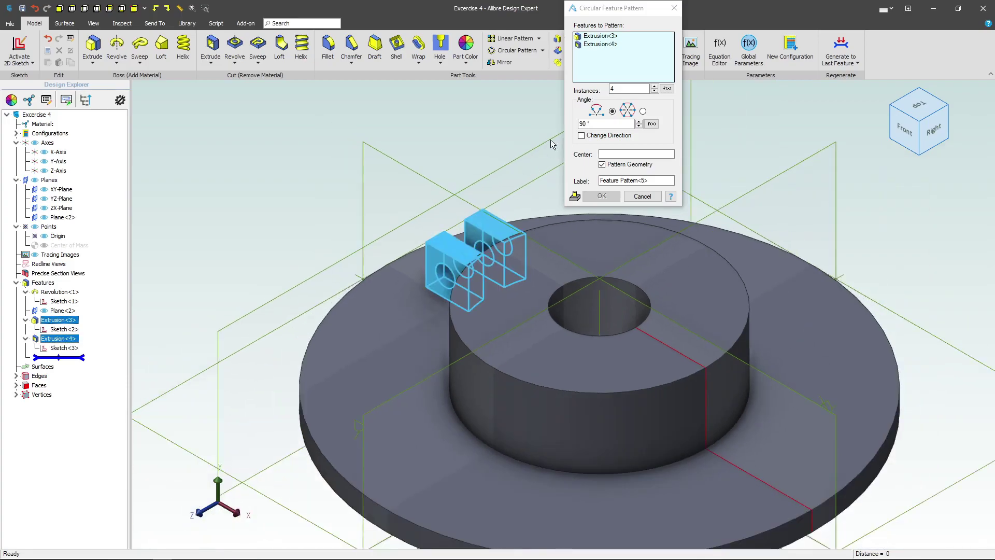
Create the circular pattern with 3 instances spaced equally over the full circle around the Y-Axis
click(654, 92)
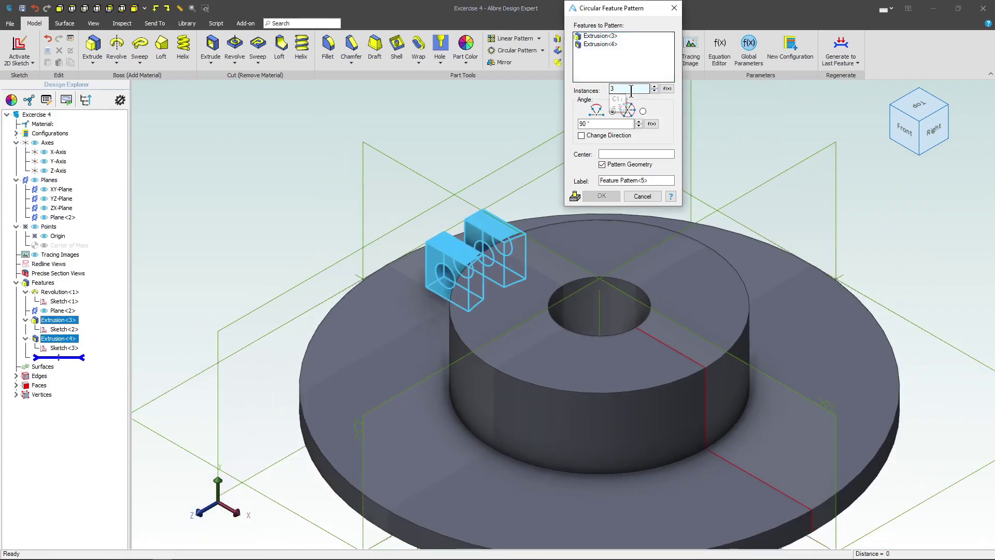
click(643, 111)
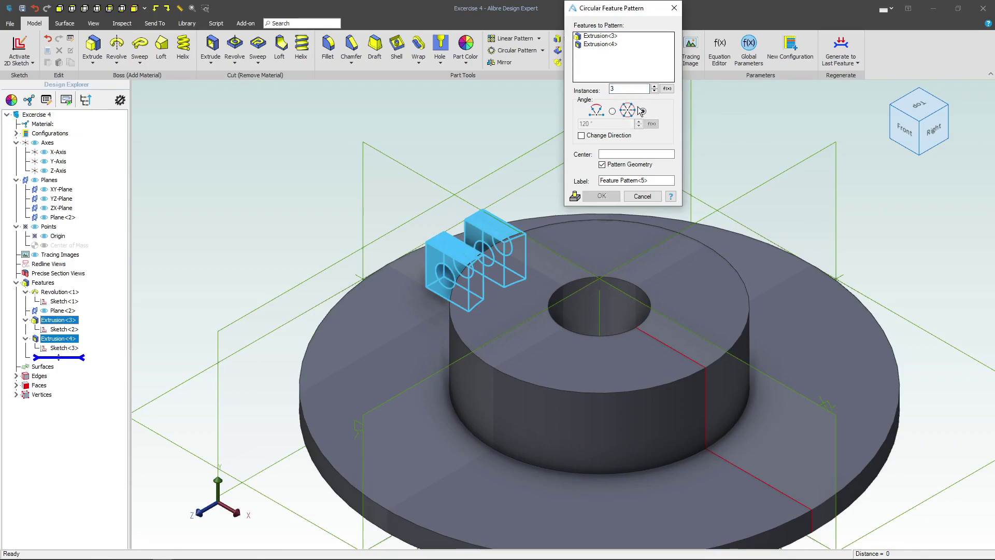
click(599, 155)
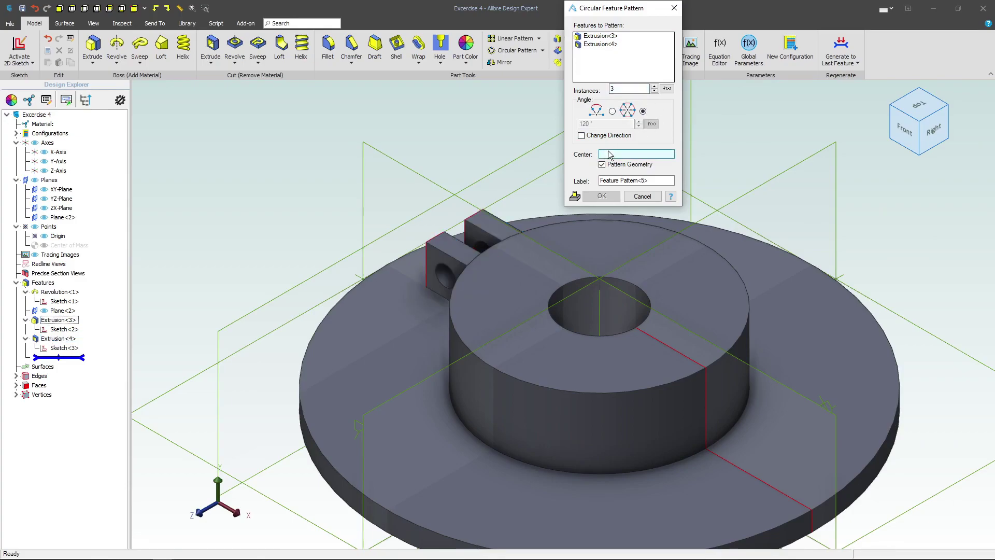
click(598, 312)
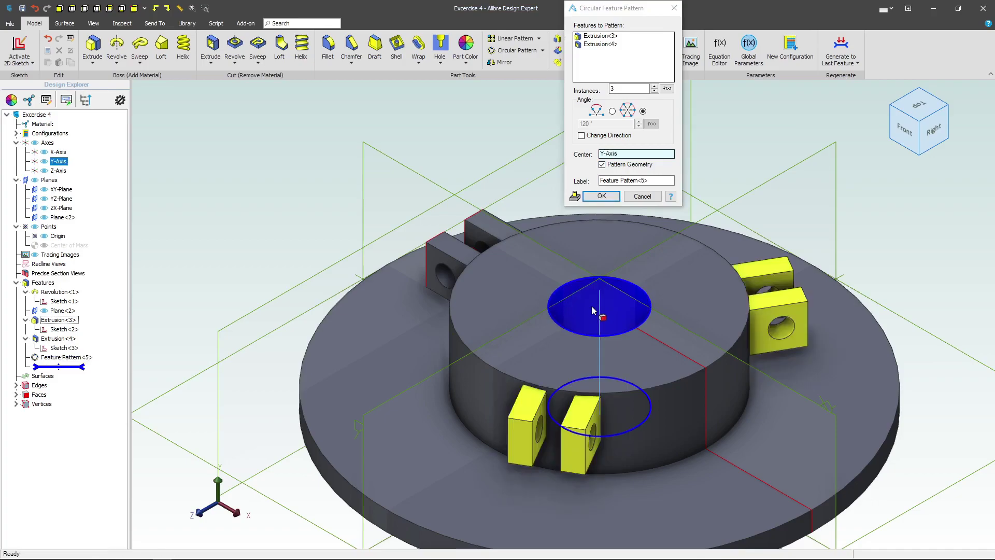
click(601, 197)
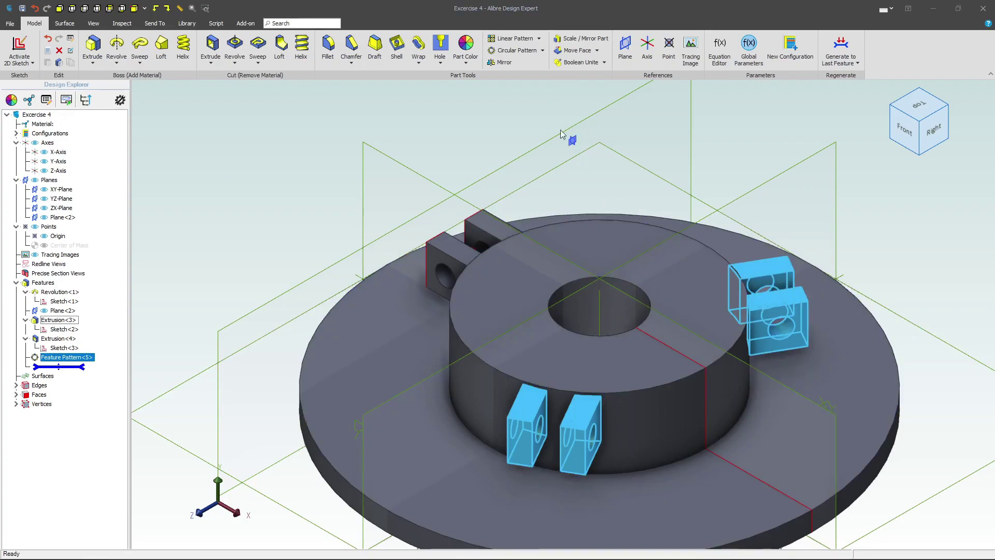
click(444, 129)
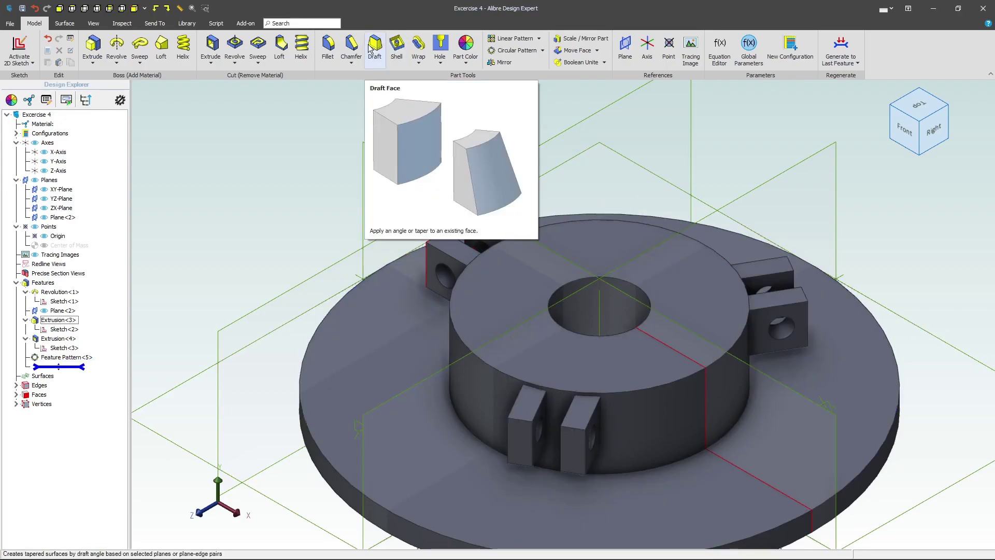
Start a constant-radius fillet of 15 mm and select the upper and lower outer end edges of the front lug pair
click(328, 46)
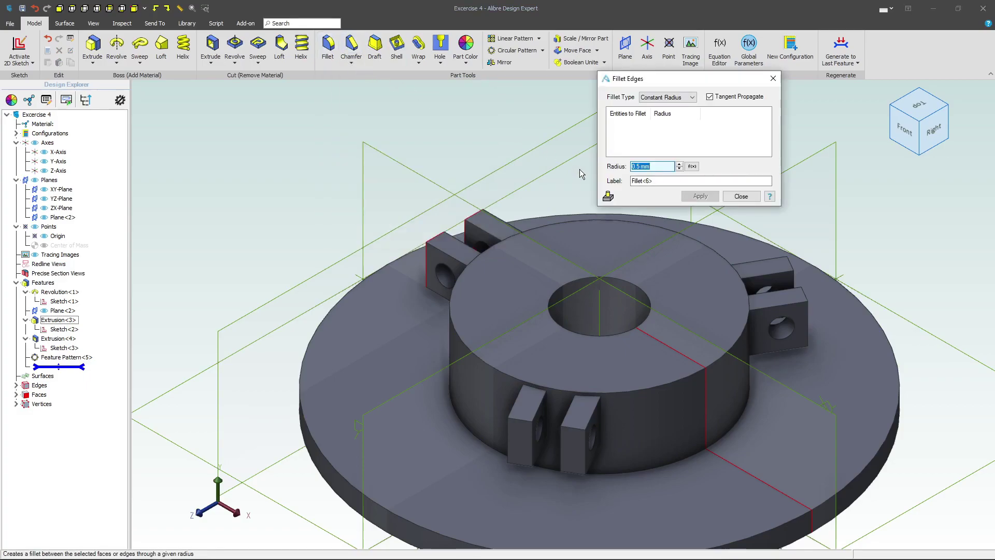
text(15)
click(731, 136)
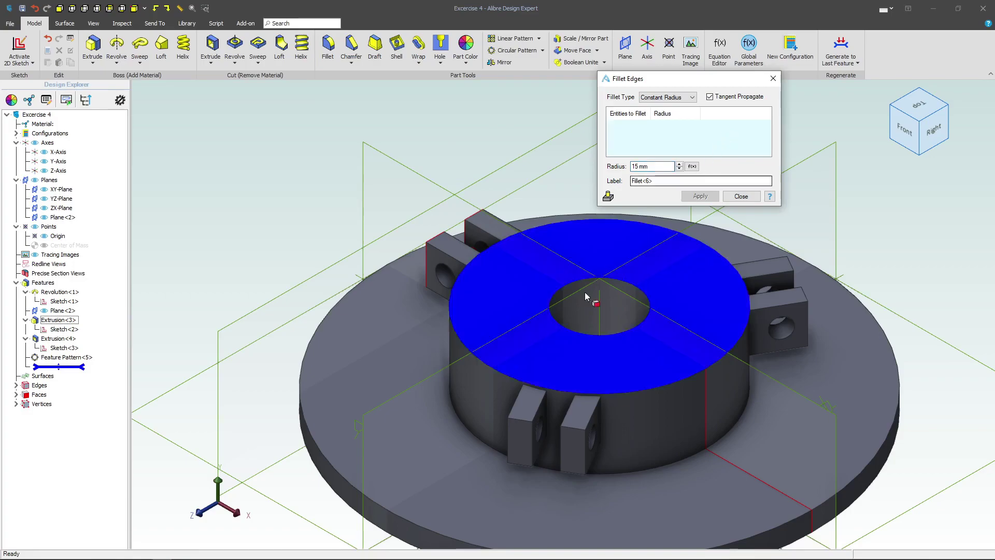
click(520, 421)
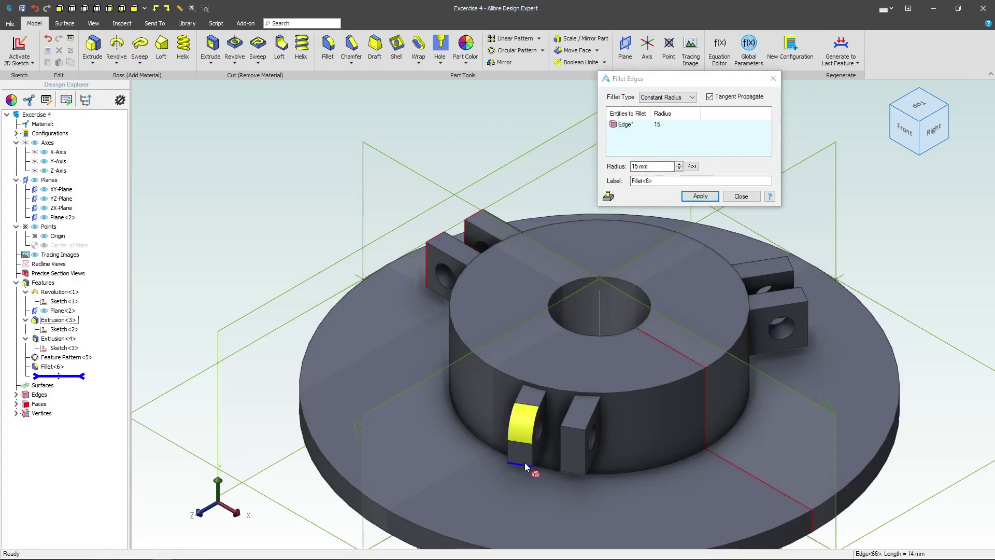
click(576, 472)
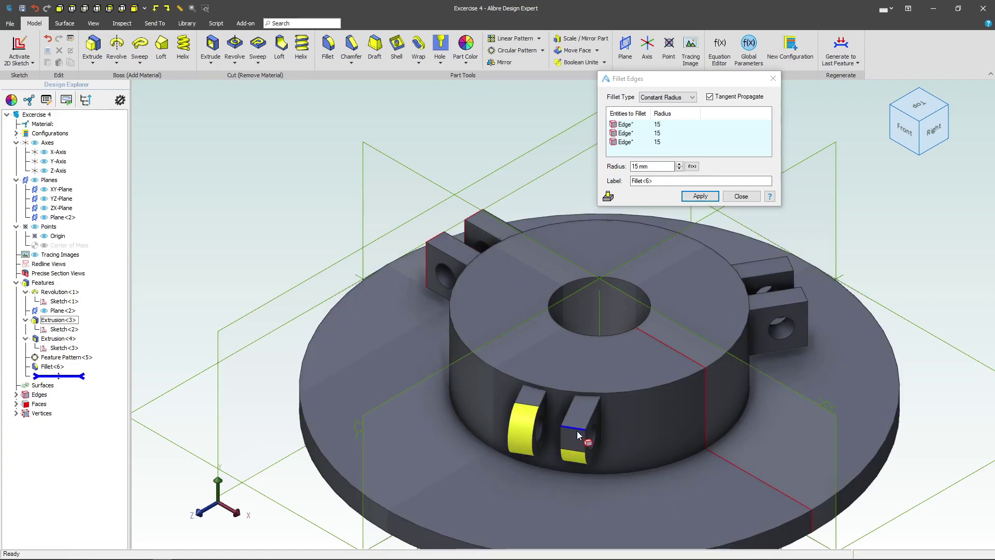
click(578, 432)
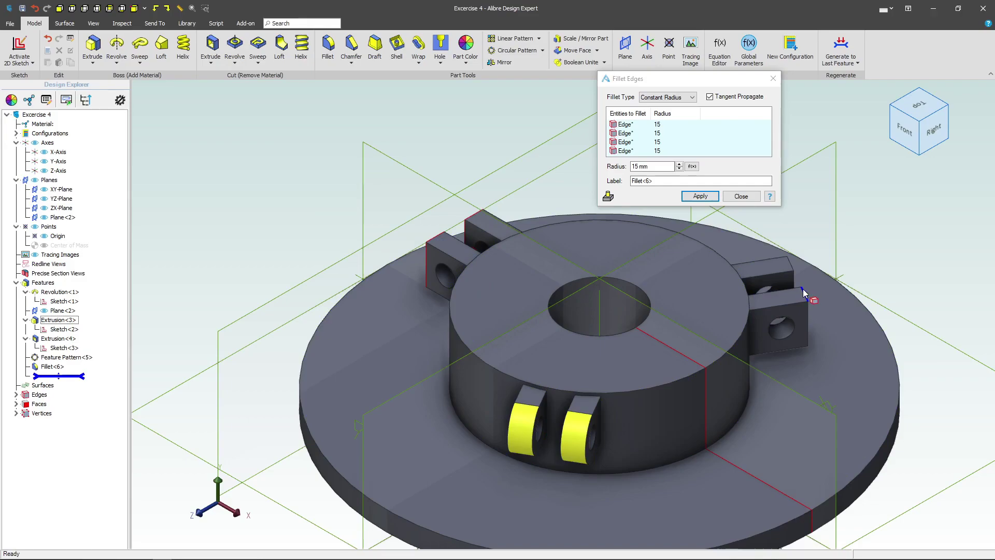
Add the upper and lower outer end edges of the lug pair on the cylinder's right side to the 15 mm fillet
middle_drag(790, 371, 767, 336)
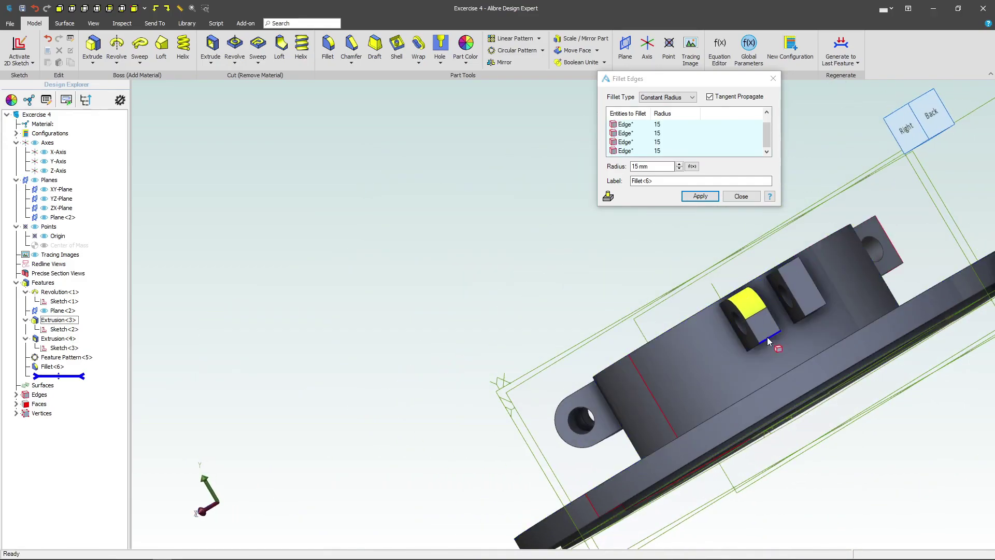
click(767, 337)
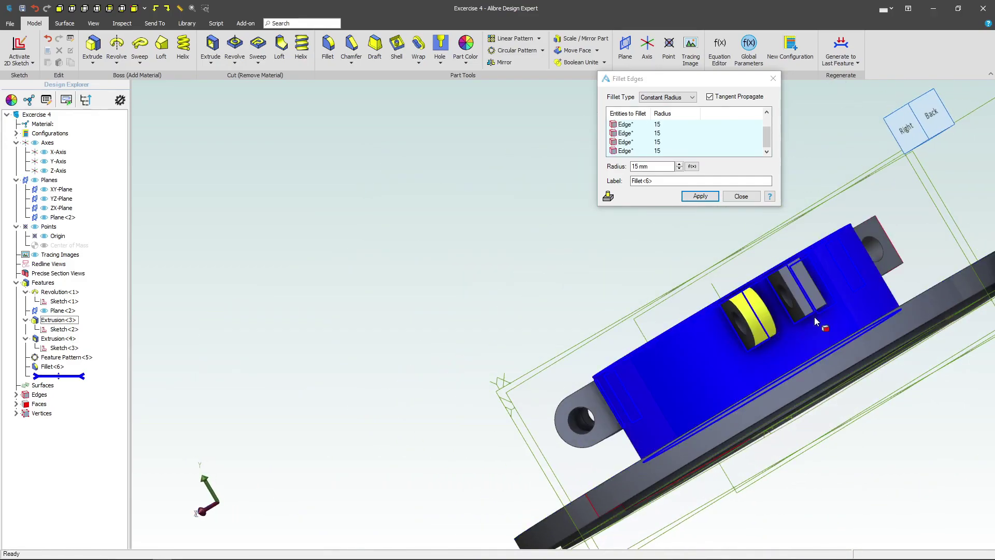
click(787, 265)
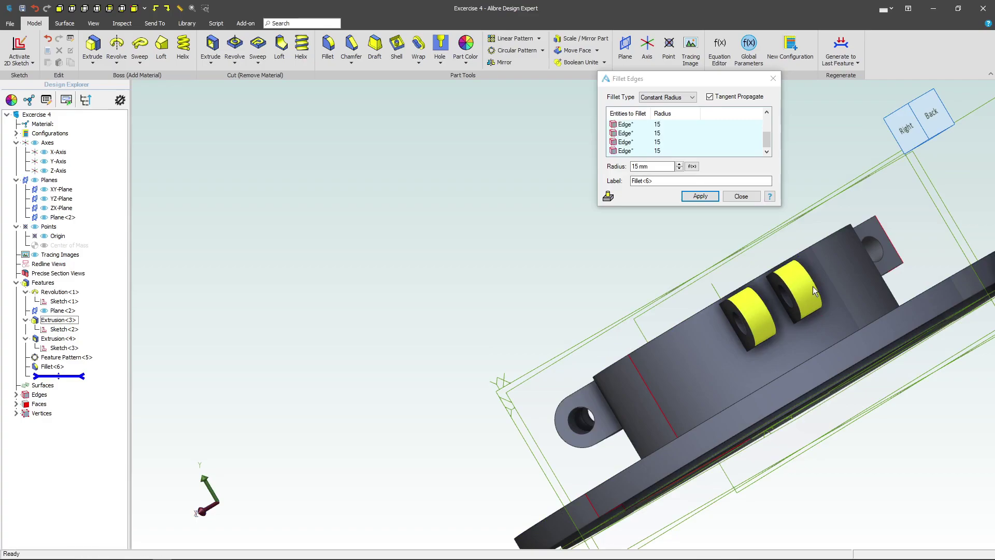
Add the upper and lower outer end edges of the remaining lug pair and apply the 15 mm fillet to all six lugs
middle_drag(813, 286, 558, 269)
scroll(715, 291, up, 5)
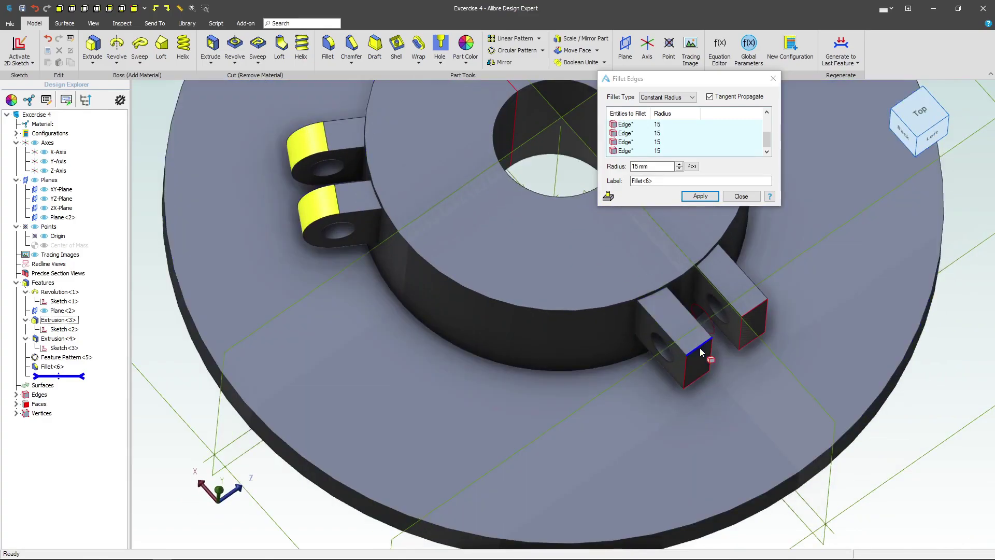
click(700, 353)
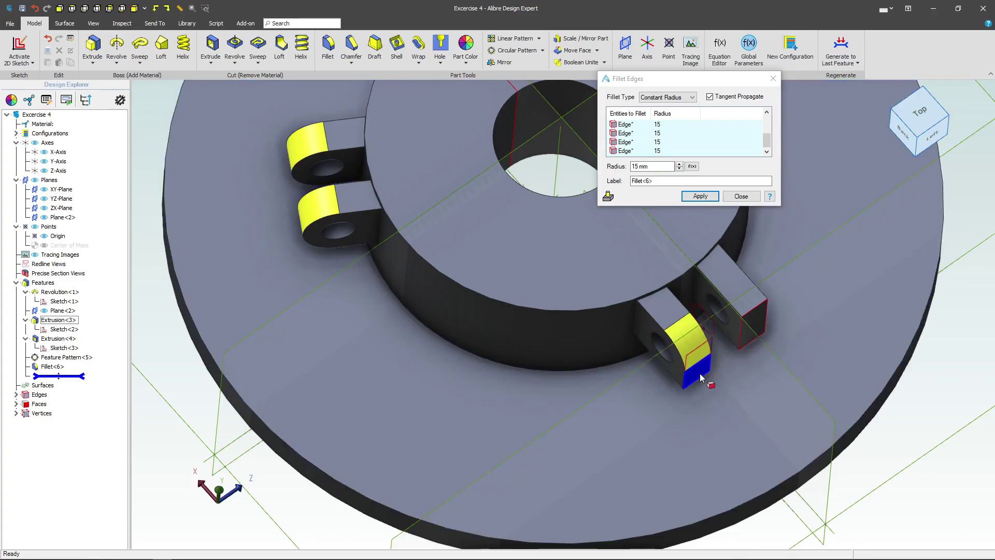
click(700, 383)
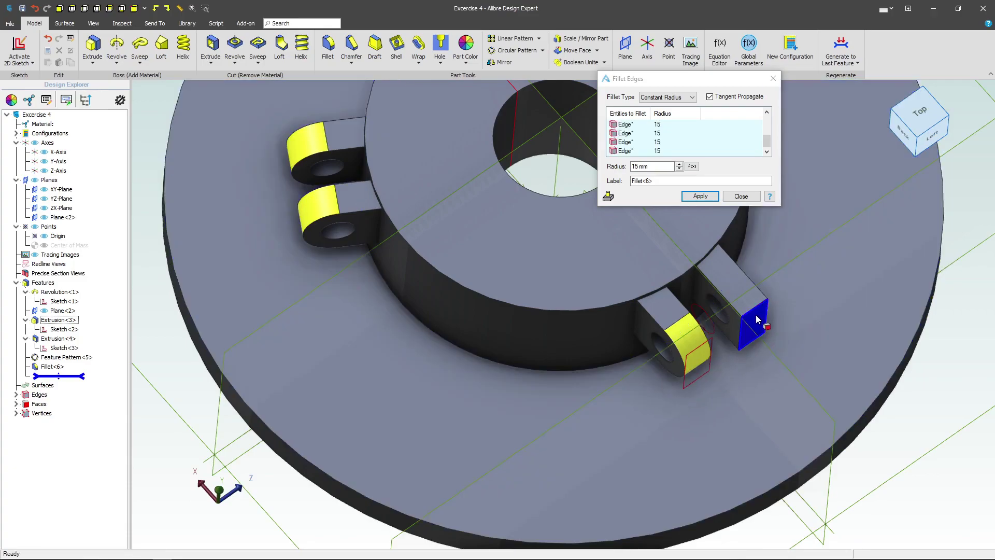
click(753, 321)
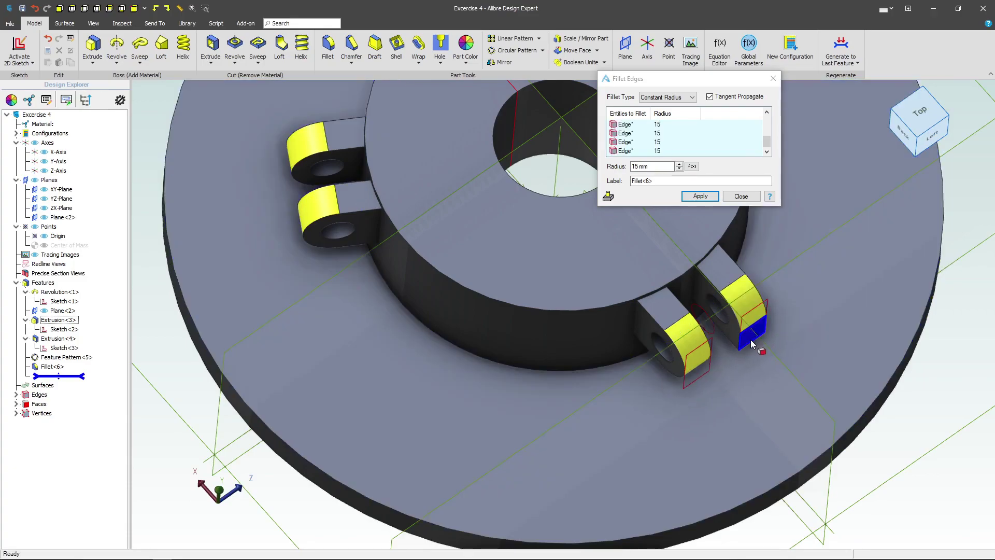
click(750, 341)
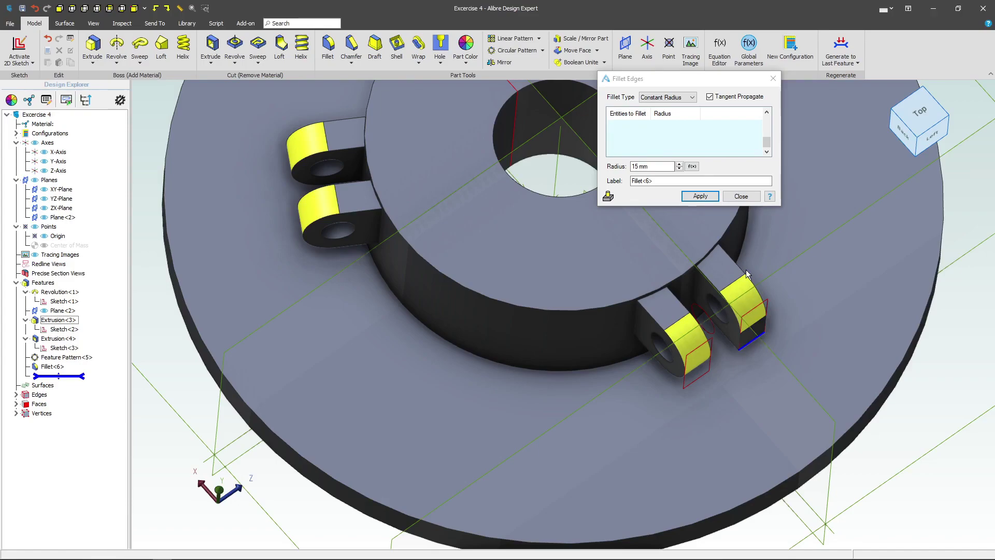
click(699, 196)
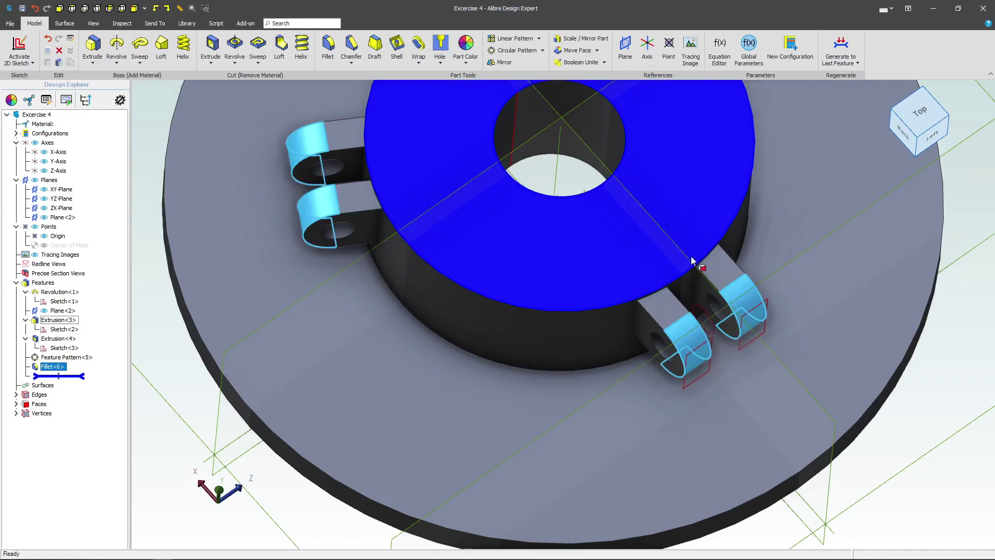
Start a sketch on the flange's upper face and draw a circle over one lug pair's ends, centred about 124 mm from the origin
scroll(691, 256, down, 5)
middle_drag(691, 256, 709, 303)
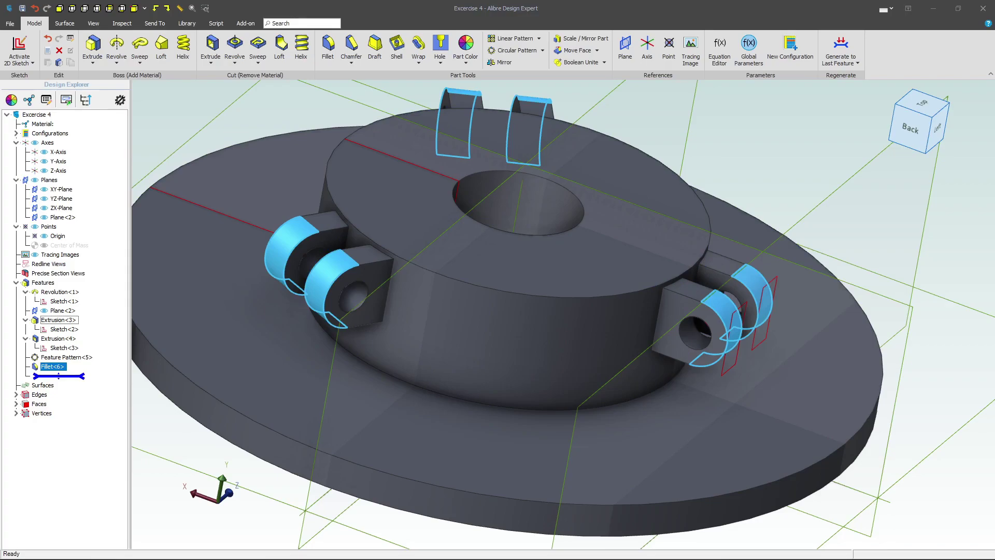
click(837, 390)
click(19, 47)
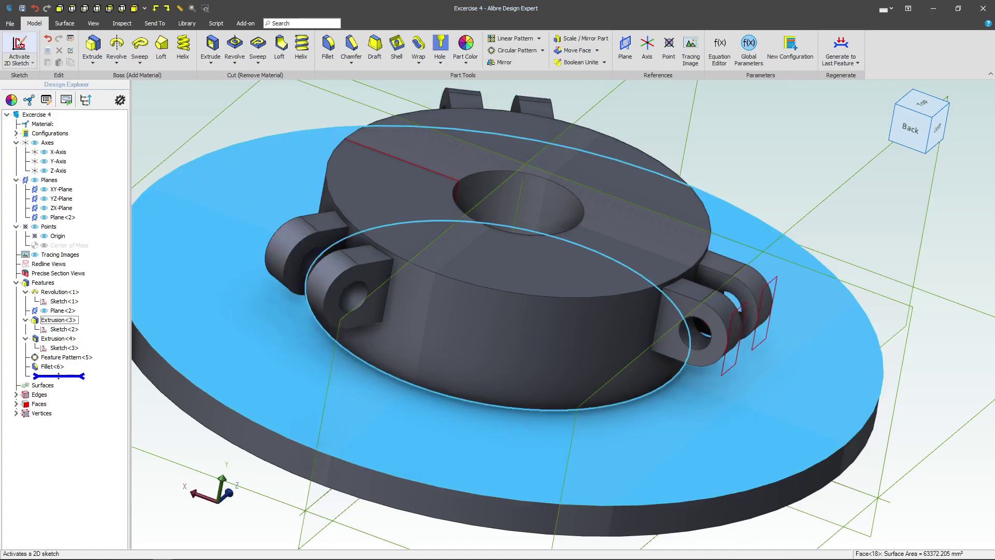
scroll(366, 315, up, 3)
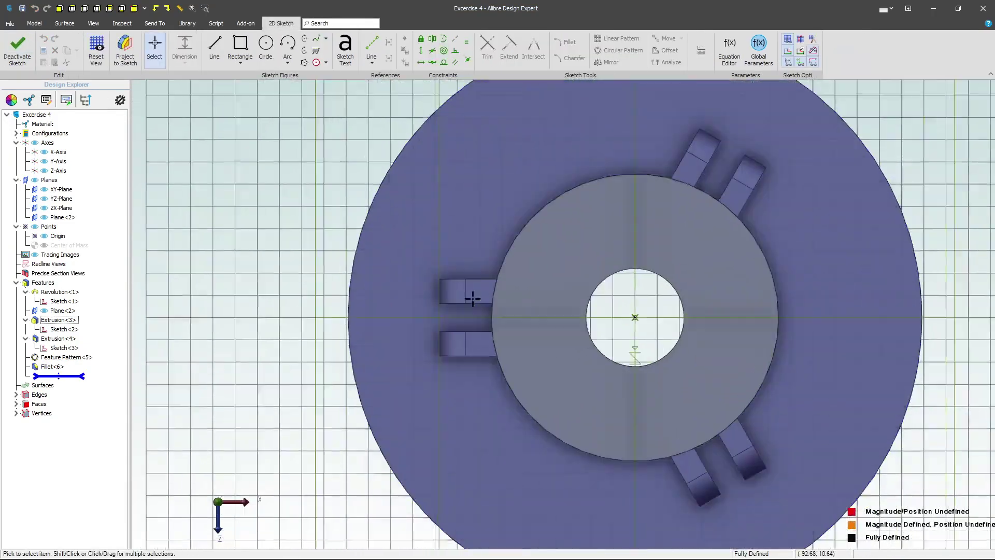
click(266, 45)
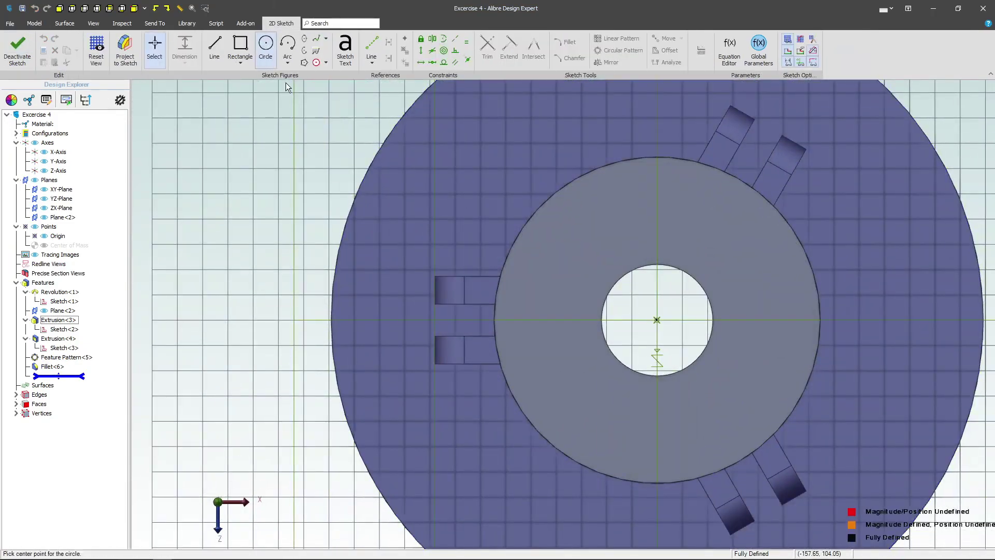
click(412, 320)
click(431, 264)
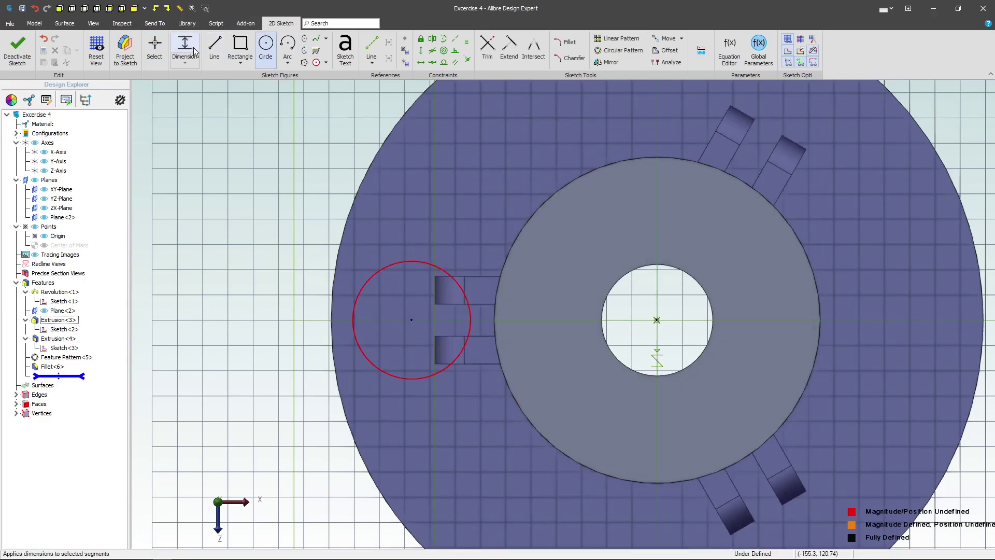
Dimension the horizontal distance between the circle's centre and the origin to 118 mm
click(195, 52)
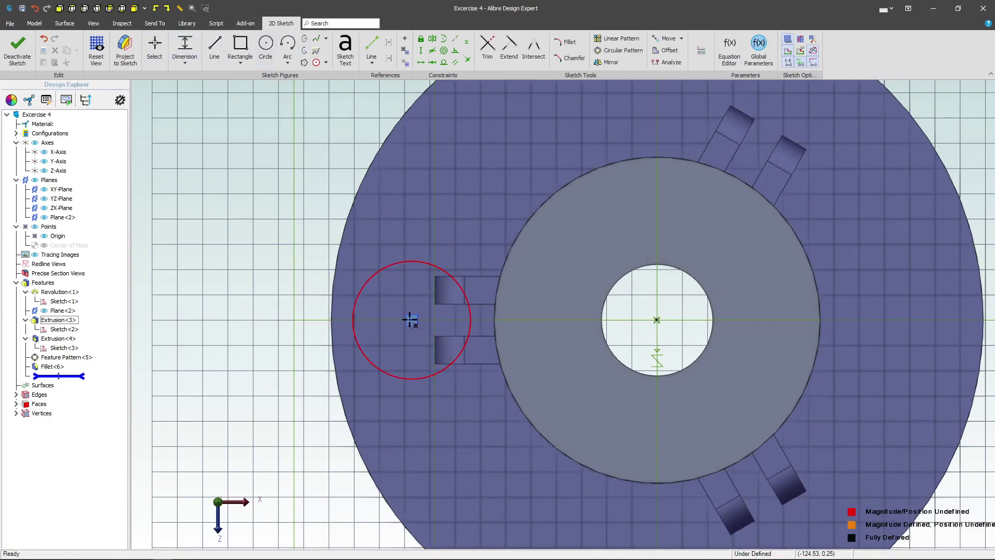
click(655, 320)
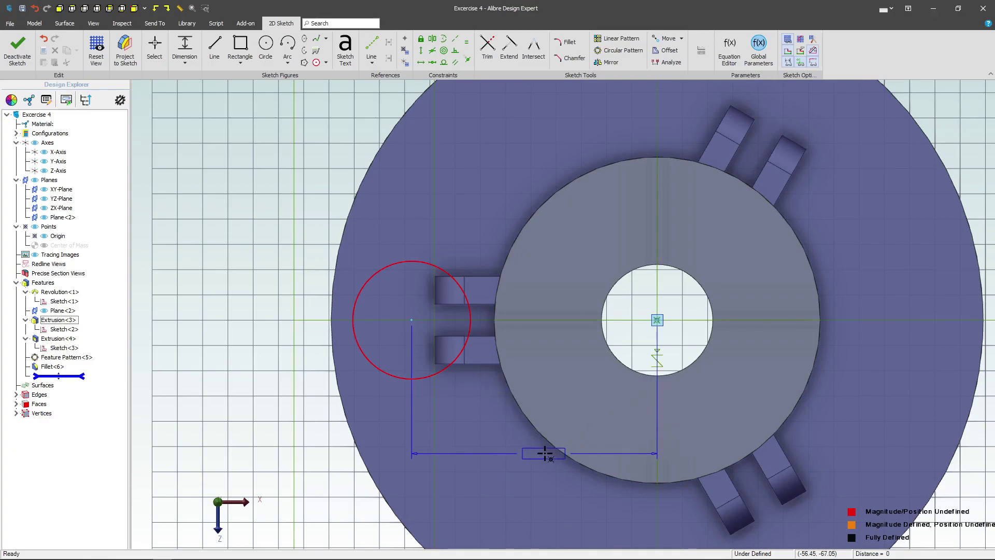
click(545, 457)
text(118)
key(Return)
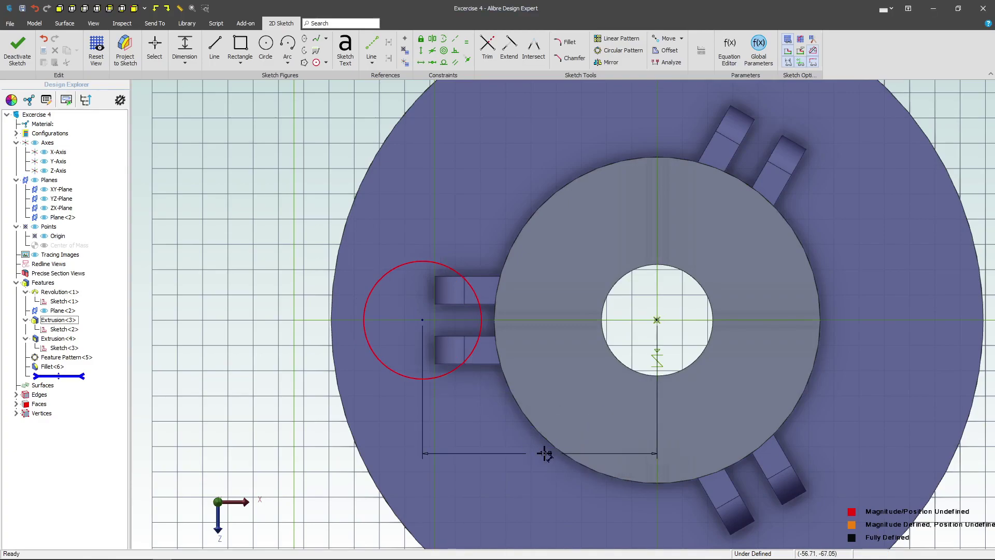
Dimension the circle's diameter to 35 mm
click(407, 269)
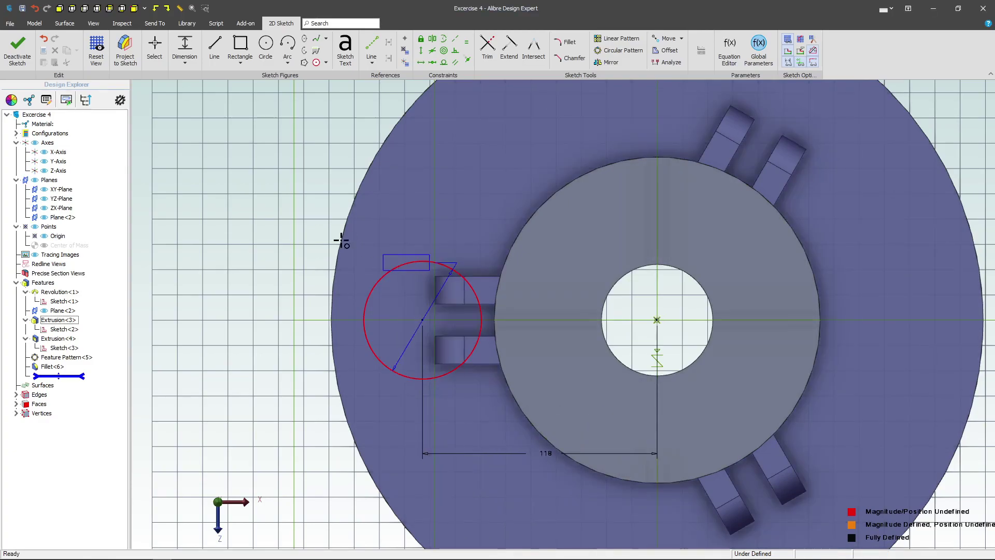
click(256, 235)
text(35)
key(Return)
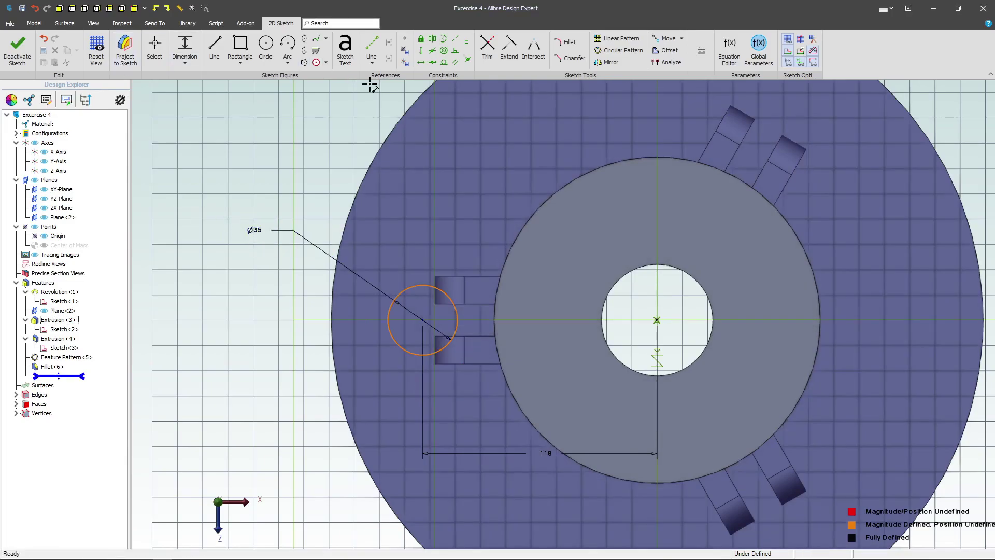
Constrain the circle's centre horizontally to the origin and finish the sketch
click(421, 62)
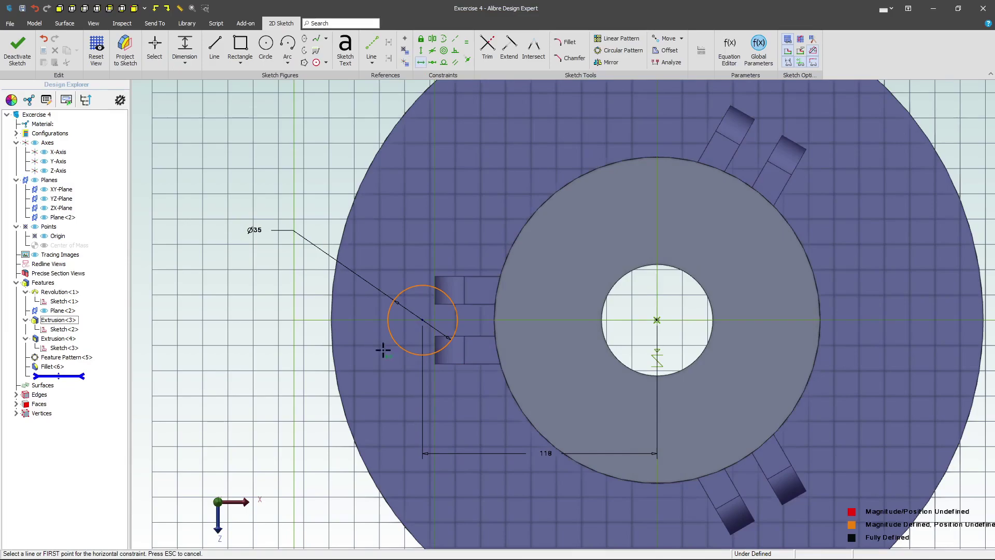
click(423, 320)
click(657, 319)
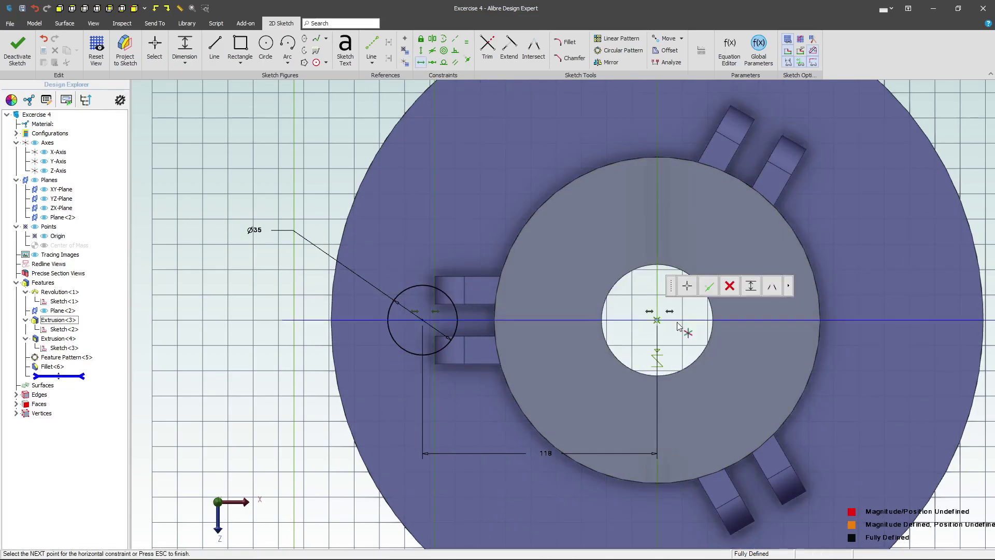
key(Escape)
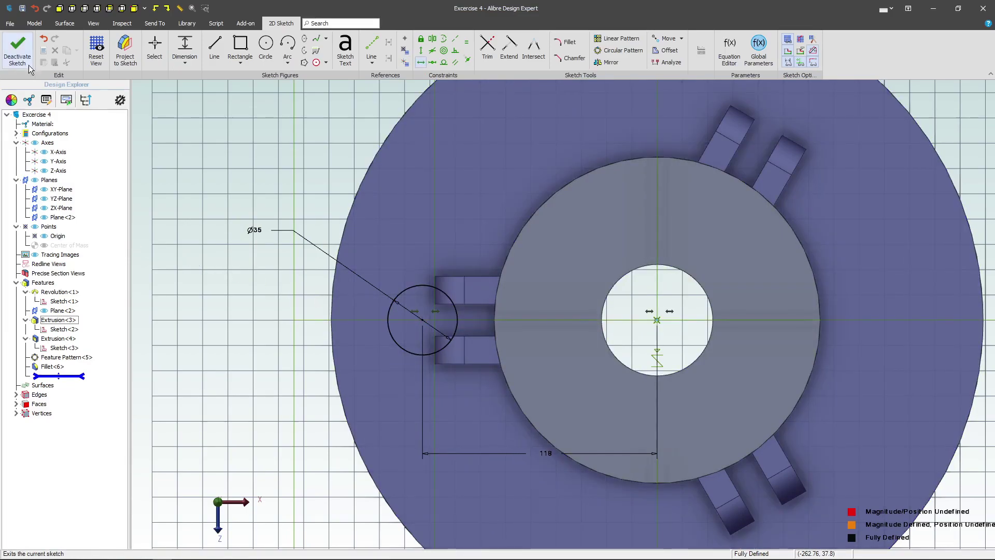
click(17, 52)
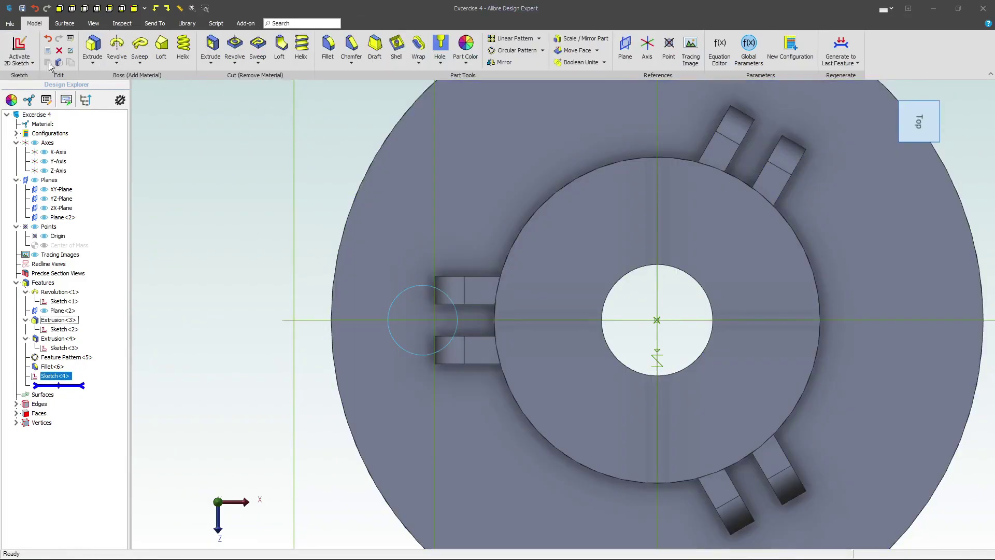
Cut the 35 mm circle through the flange with an Extrude Cut of type To Geometry, targeting the recessed underside face
click(213, 47)
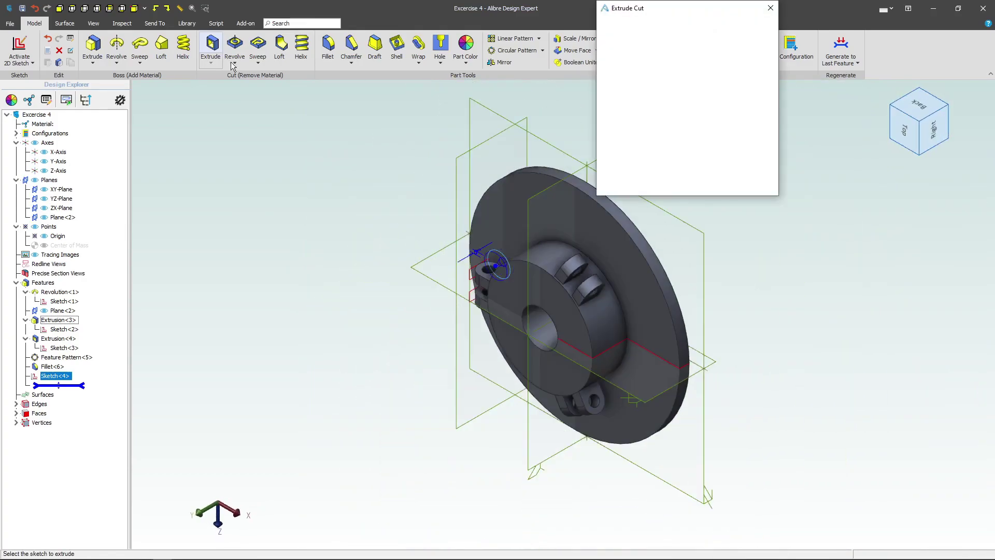
middle_drag(590, 133, 568, 241)
click(569, 243)
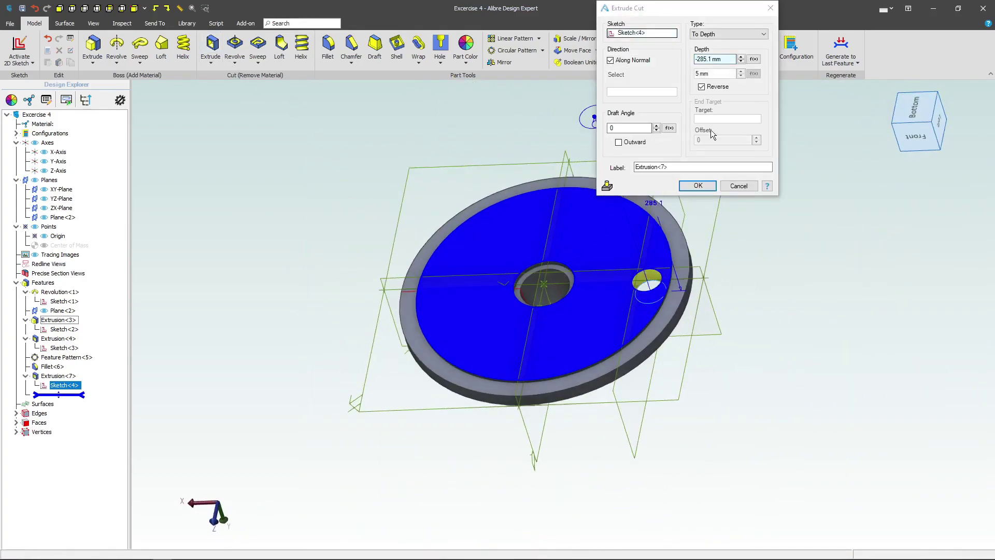
click(717, 34)
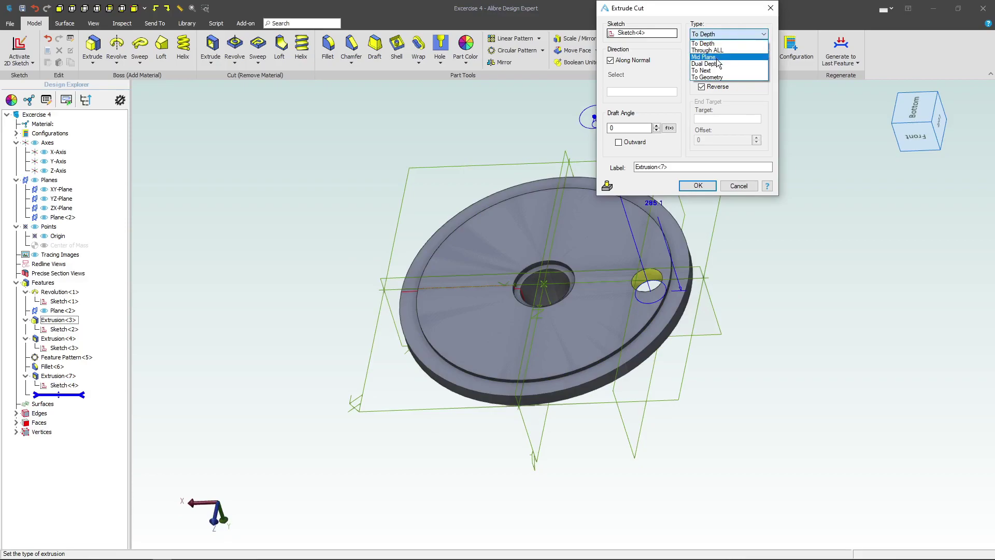
click(708, 77)
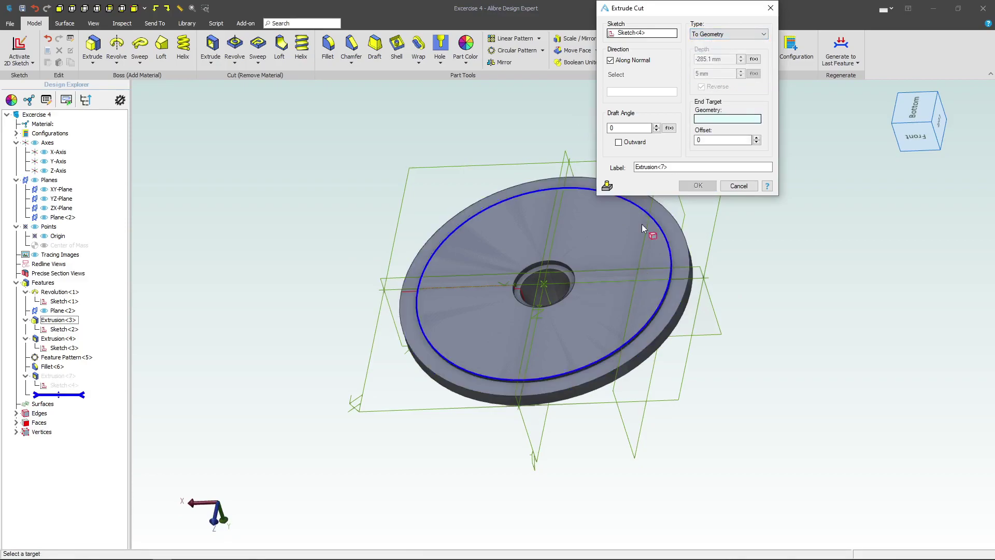
click(602, 246)
click(700, 185)
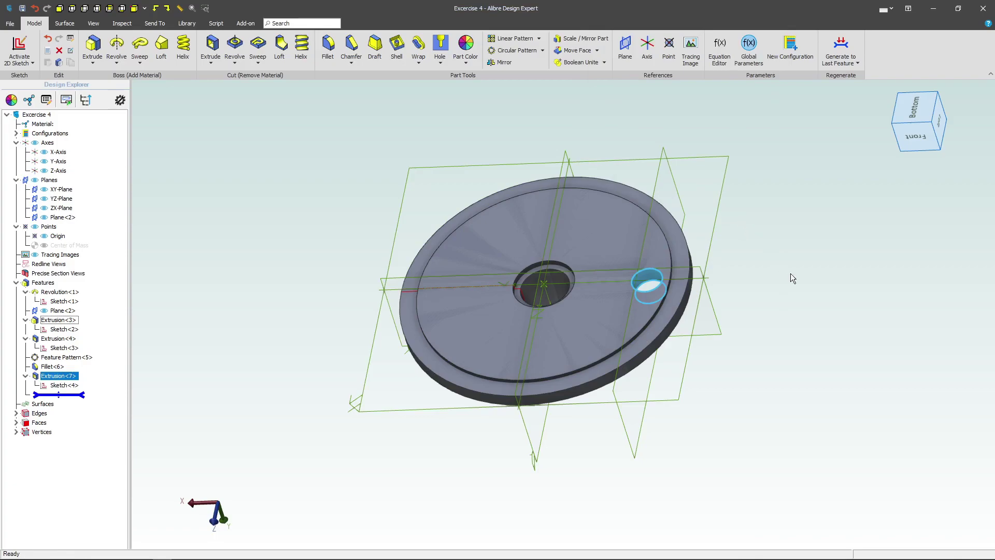
Start a sketch on the flange's upper face and draw a circle about 35 mm in diameter near the outer edge, aligned above the centre
middle_drag(797, 318, 775, 245)
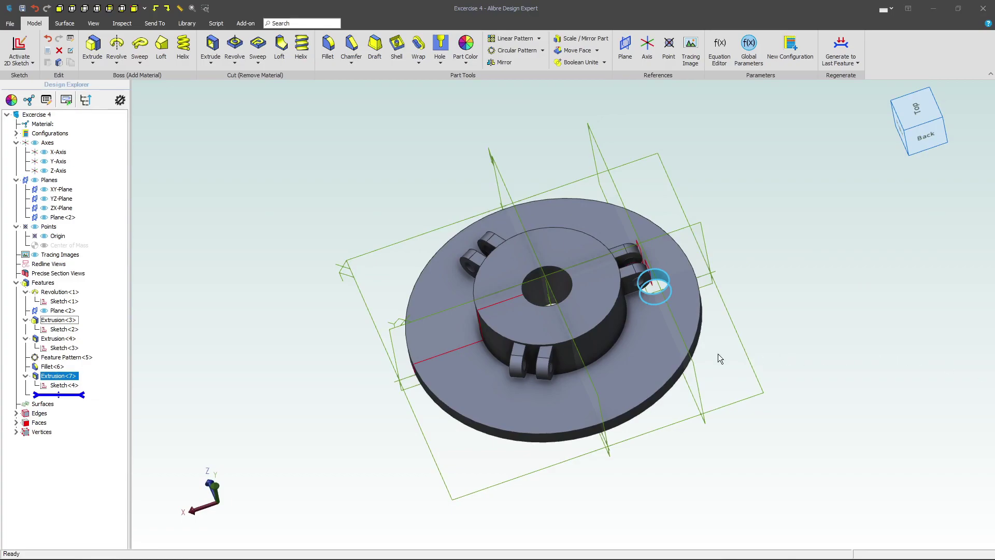
click(633, 356)
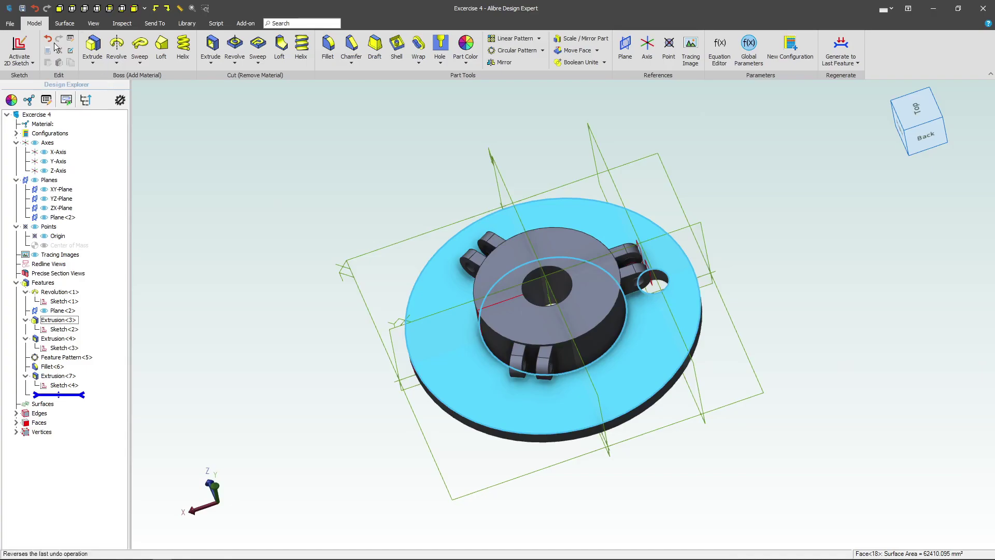
click(19, 48)
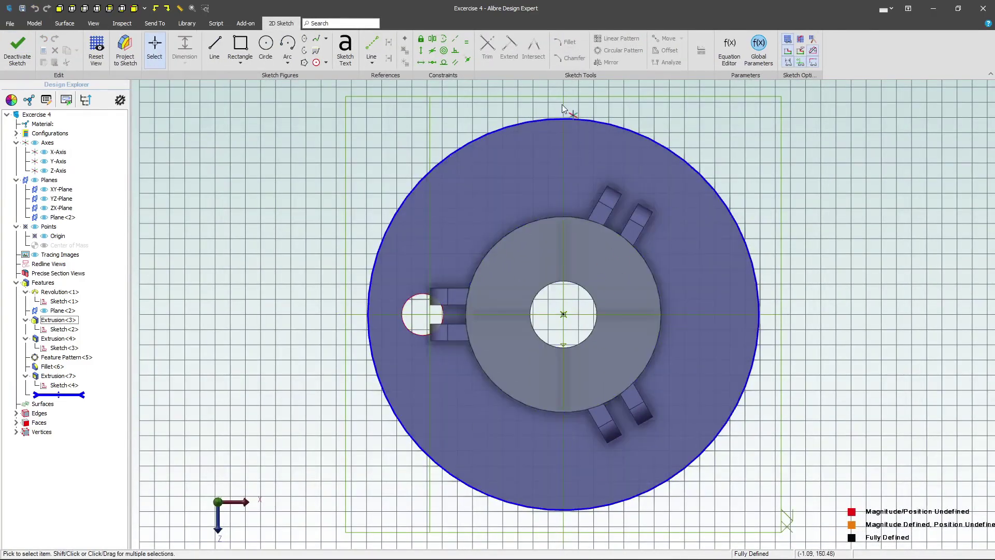
click(265, 47)
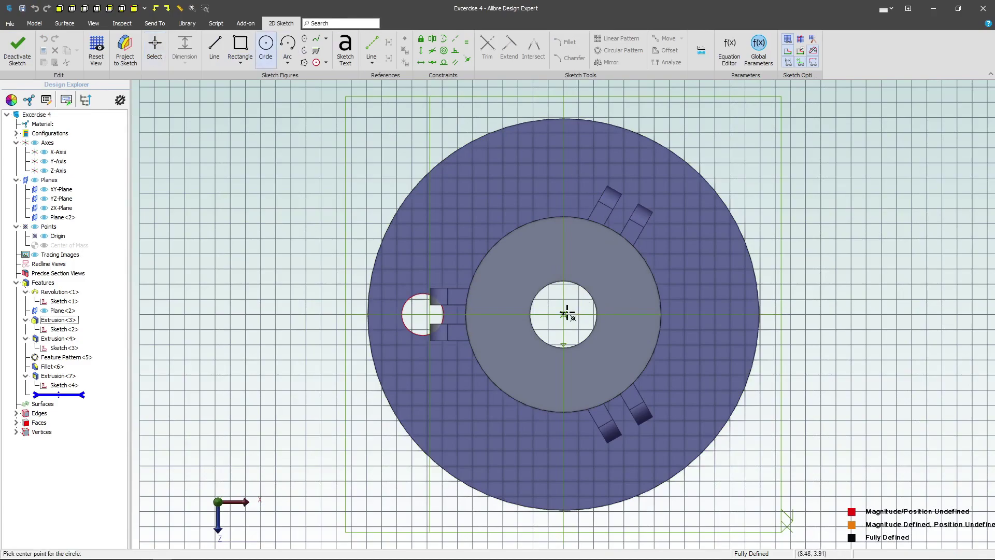
click(564, 138)
click(582, 146)
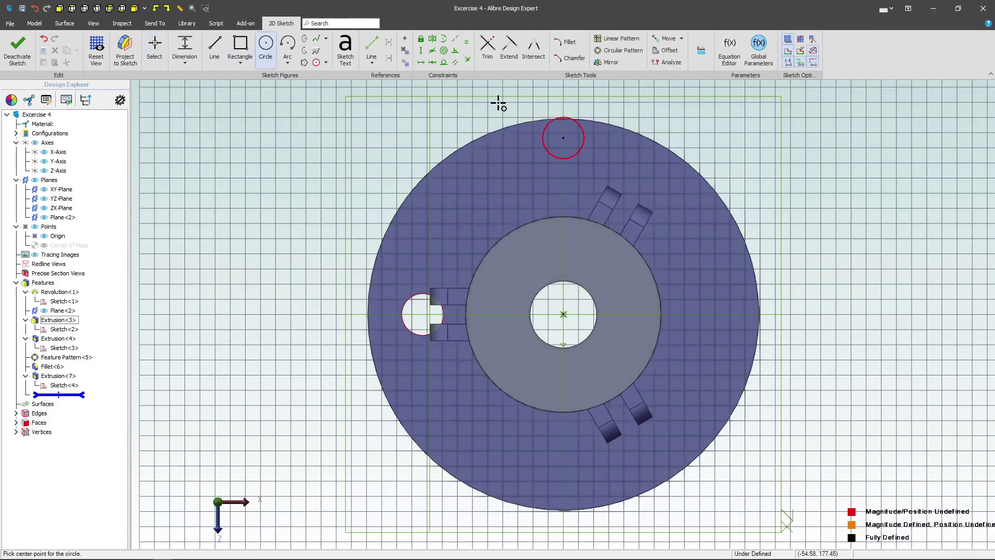
Constrain the new circle's centre vertically to the origin
click(421, 50)
click(563, 137)
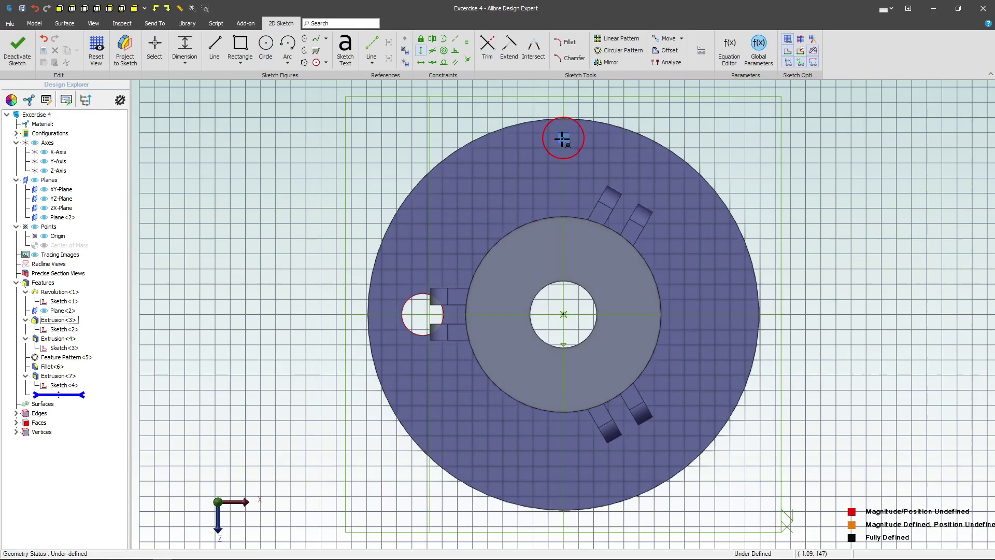
click(563, 314)
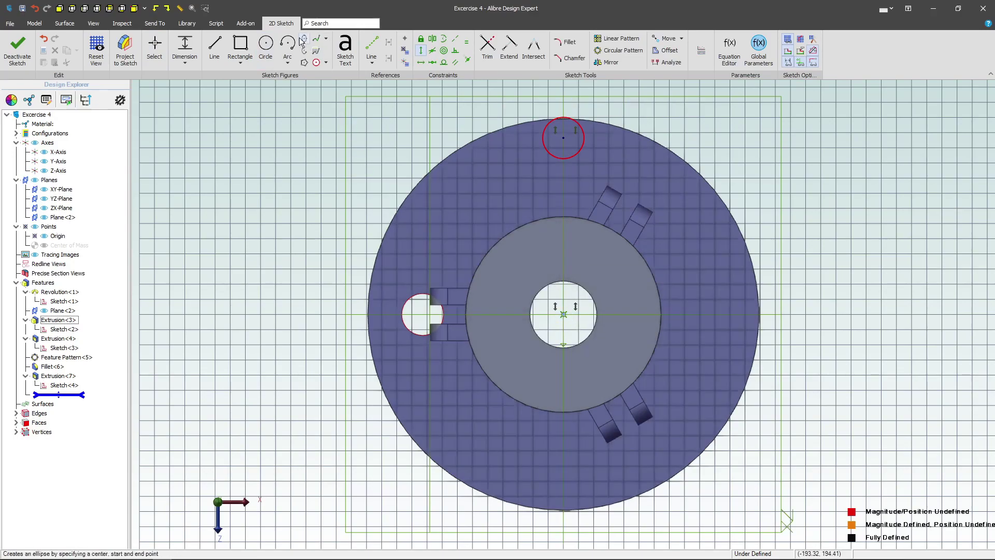
Dimension the new circle's diameter to 10 mm
key(d)
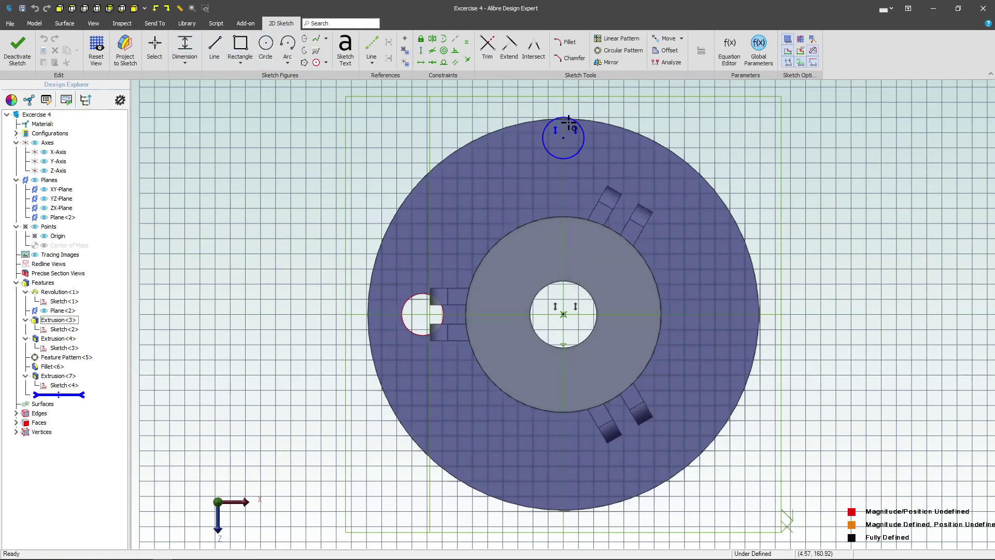
click(569, 123)
click(920, 203)
click(583, 130)
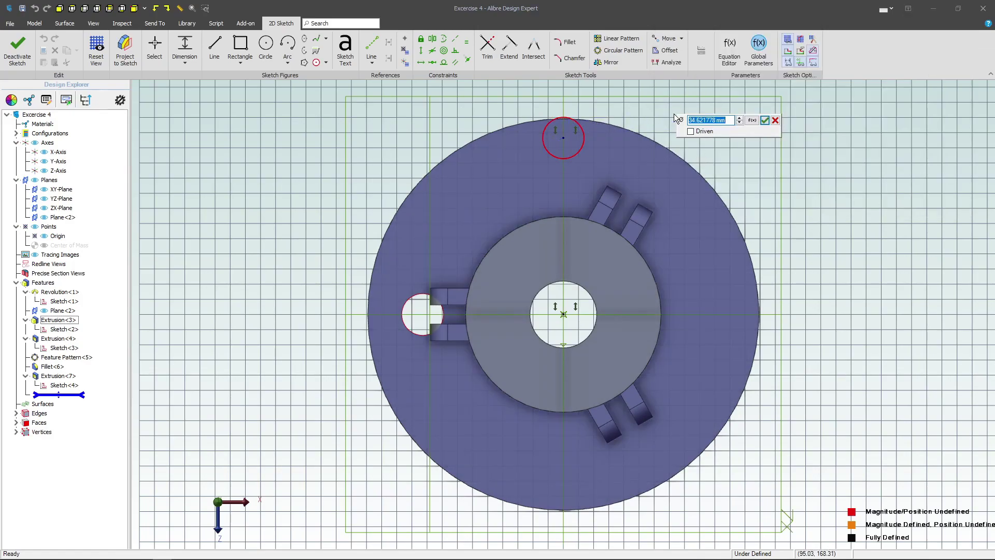
click(673, 113)
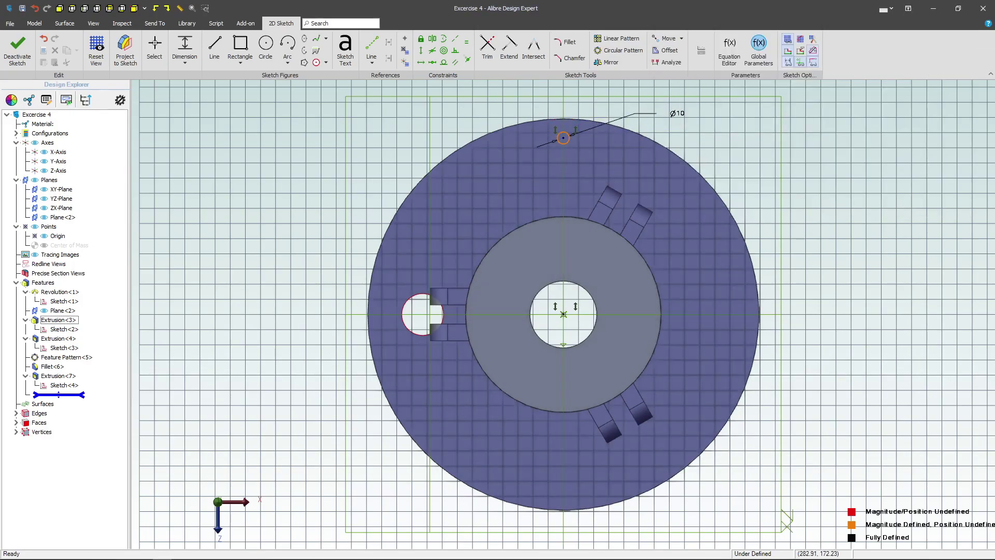
Dimension the vertical distance between the circle's centre and the origin to 154 mm and finish the sketch
click(563, 137)
click(563, 314)
click(494, 248)
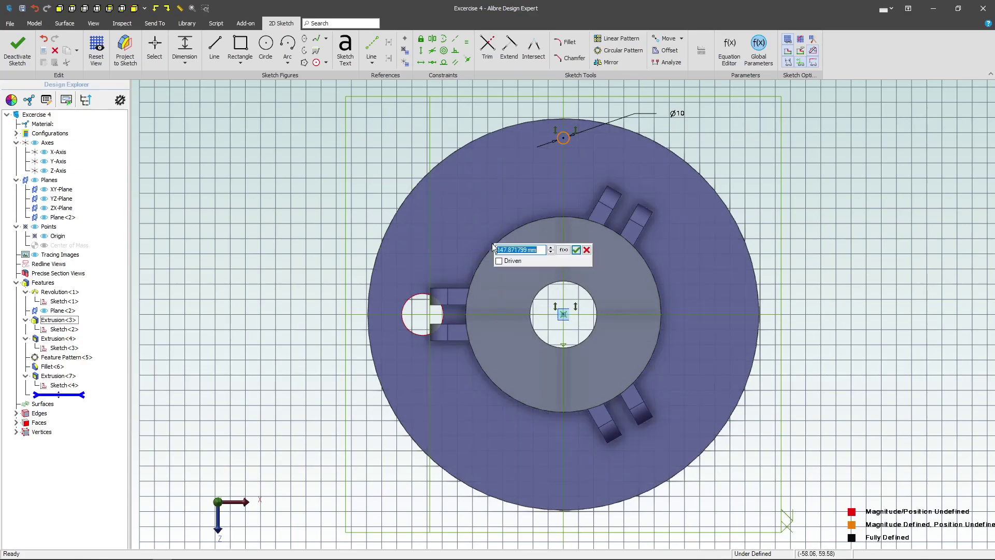
text(154)
key(Return)
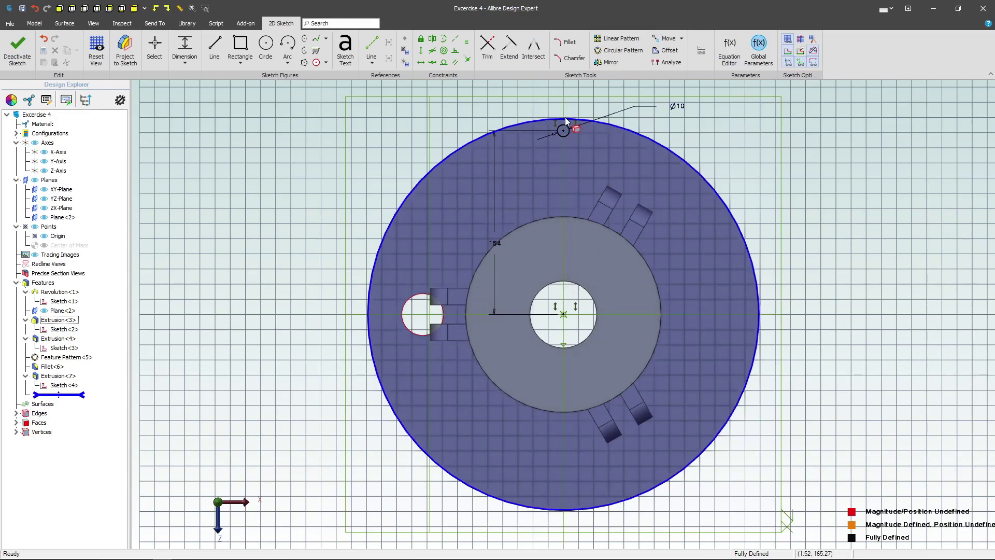
click(11, 46)
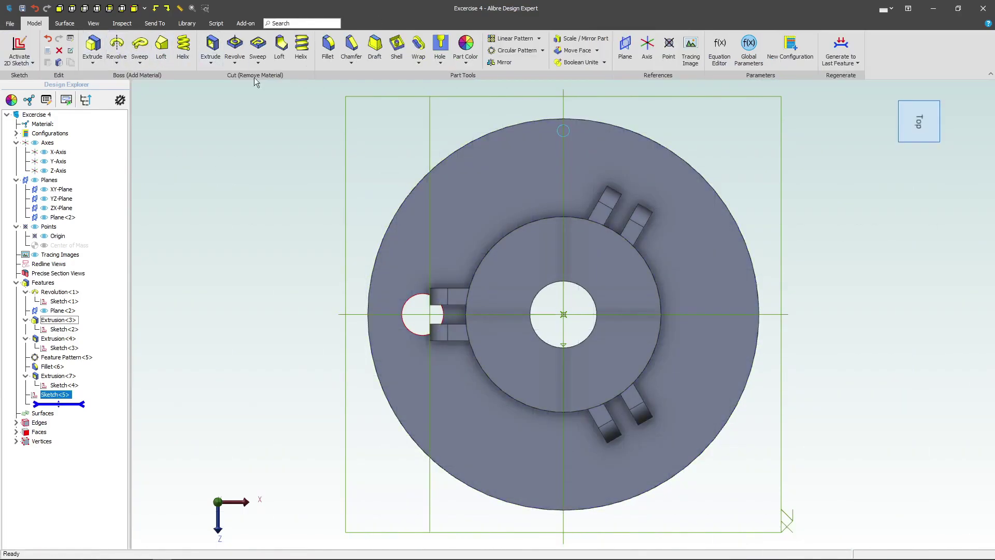
Cut the 10 mm circle through the flange with an Extrude Cut of type To Geometry, targeting the outer rim's underside face
mouse_move(259, 91)
middle_down()
mouse_move(348, 162)
mouse_move(331, 162)
middle_up()
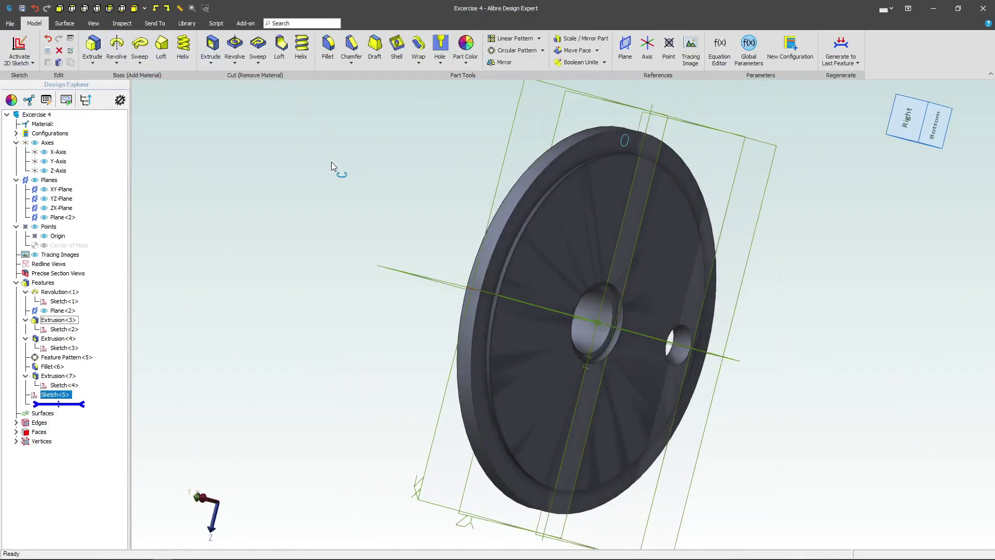
click(211, 47)
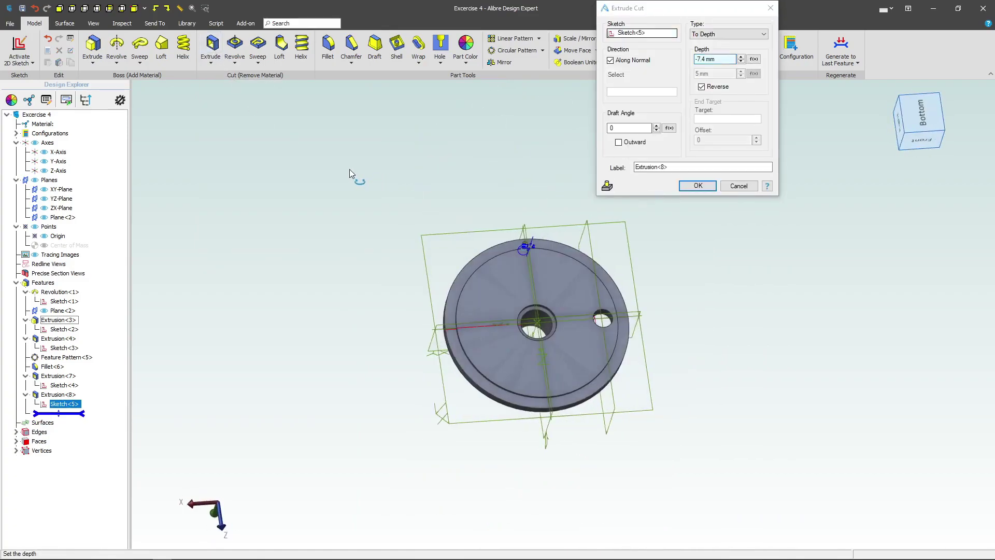
click(705, 34)
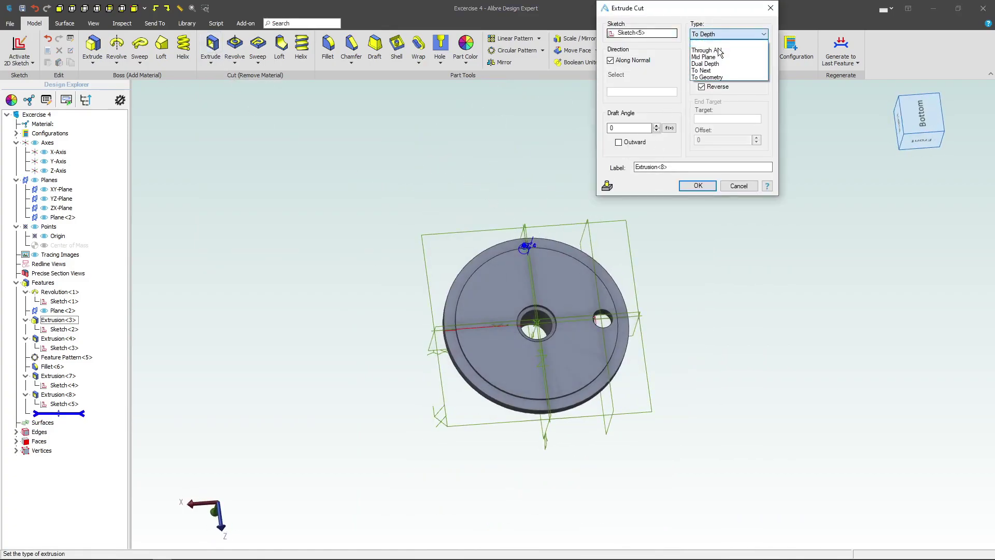
click(710, 76)
click(508, 245)
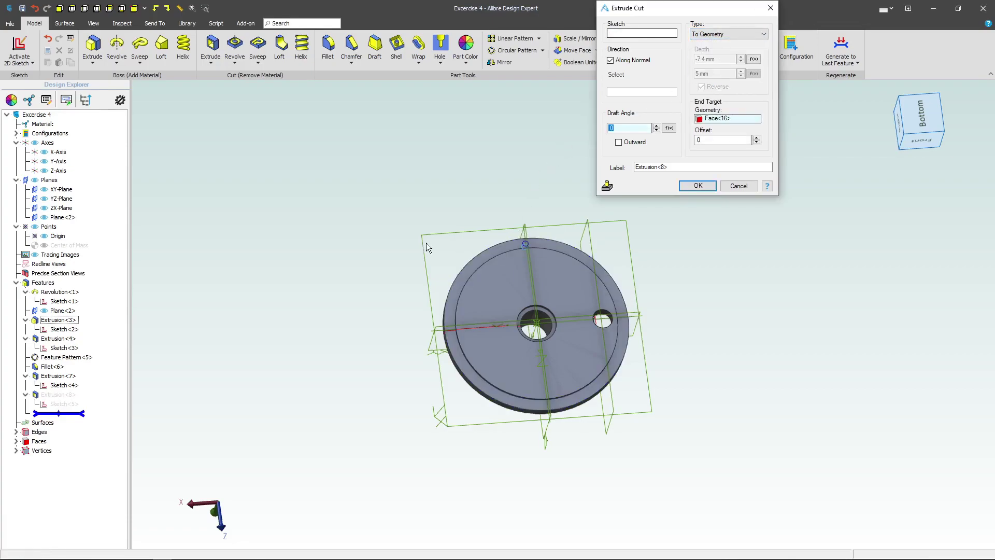
click(697, 185)
click(266, 166)
Pattern the 35 mm and 10 mm hole cuts circularly around the Y-Axis with 3 instances at 120°
middle_drag(266, 166, 486, 164)
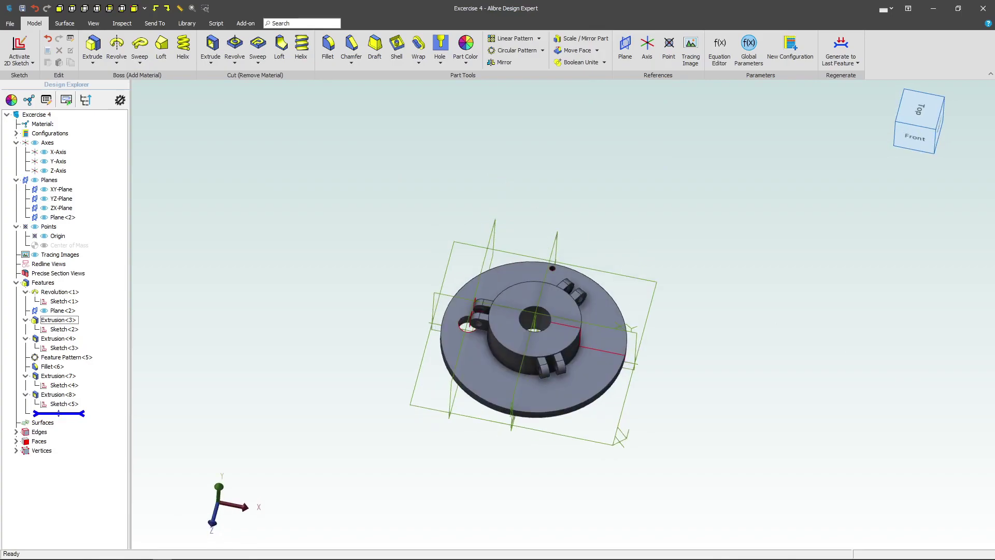
scroll(589, 331, up, 5)
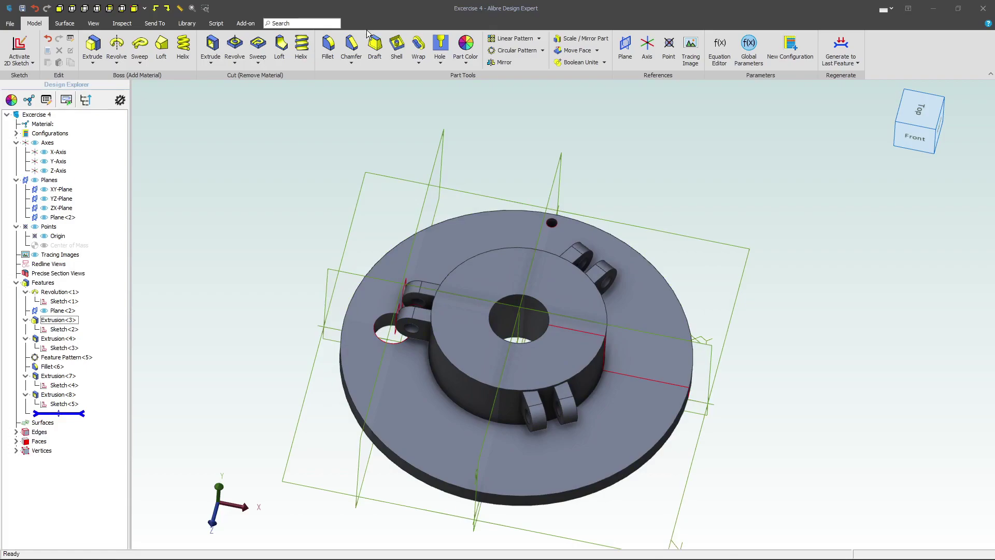
click(508, 55)
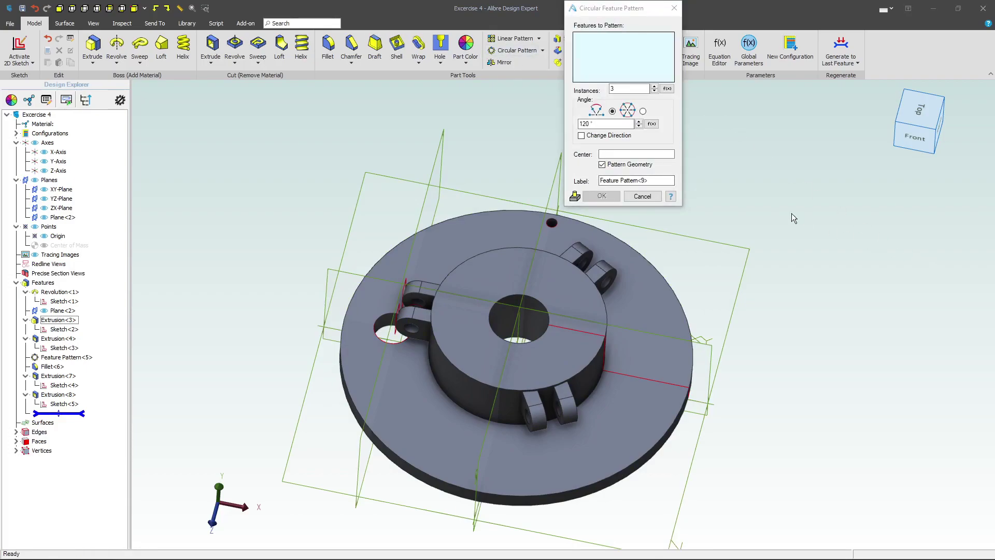
click(391, 326)
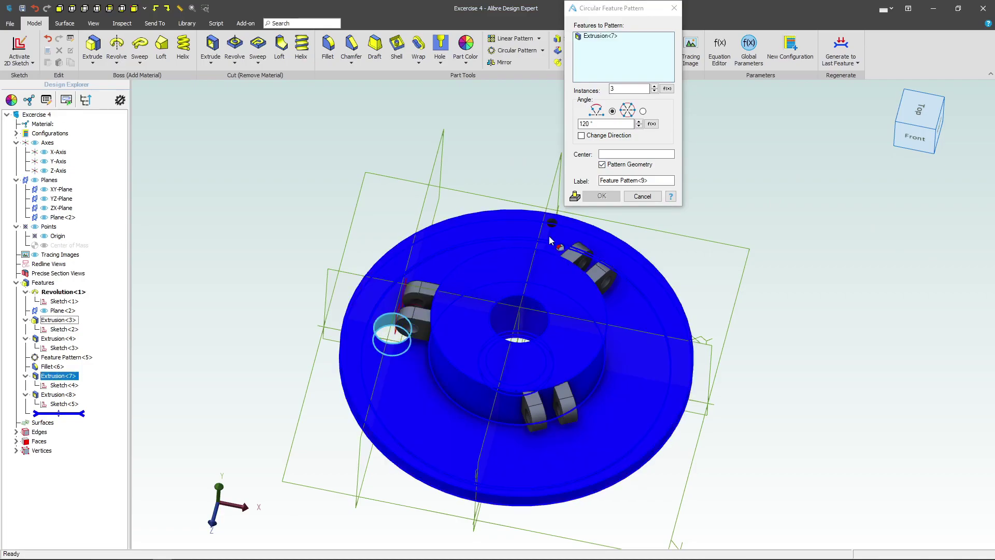
scroll(562, 231, up, 6)
click(538, 210)
scroll(539, 209, down, 6)
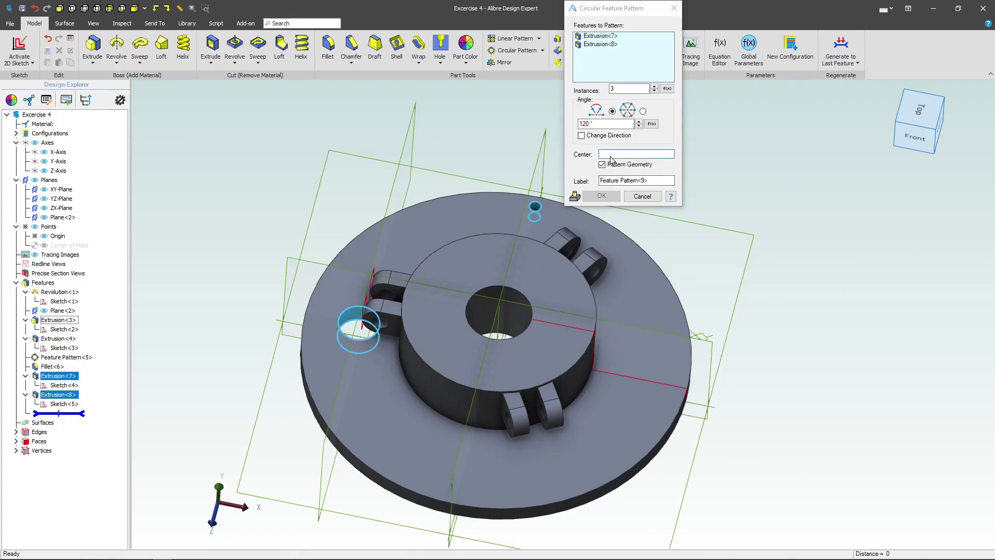
click(611, 155)
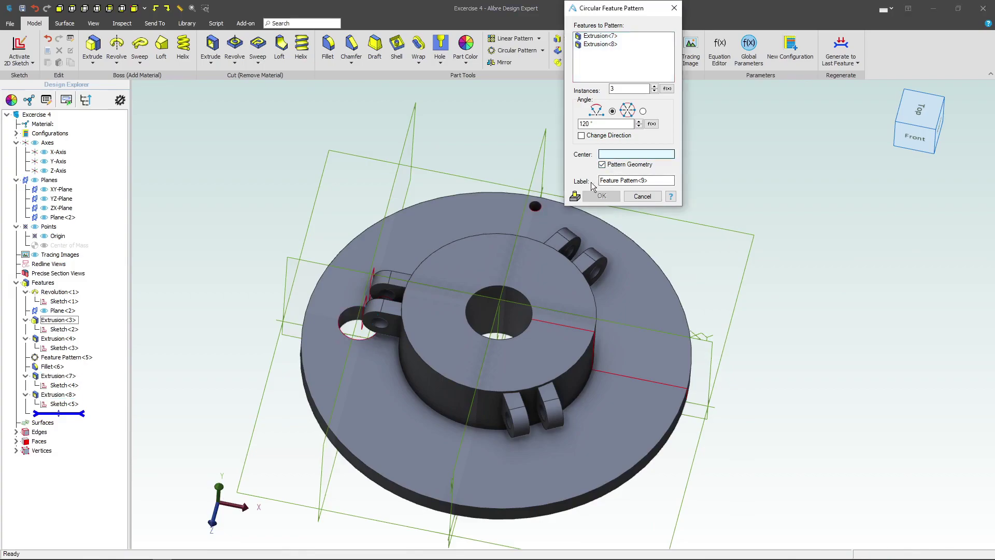
click(498, 318)
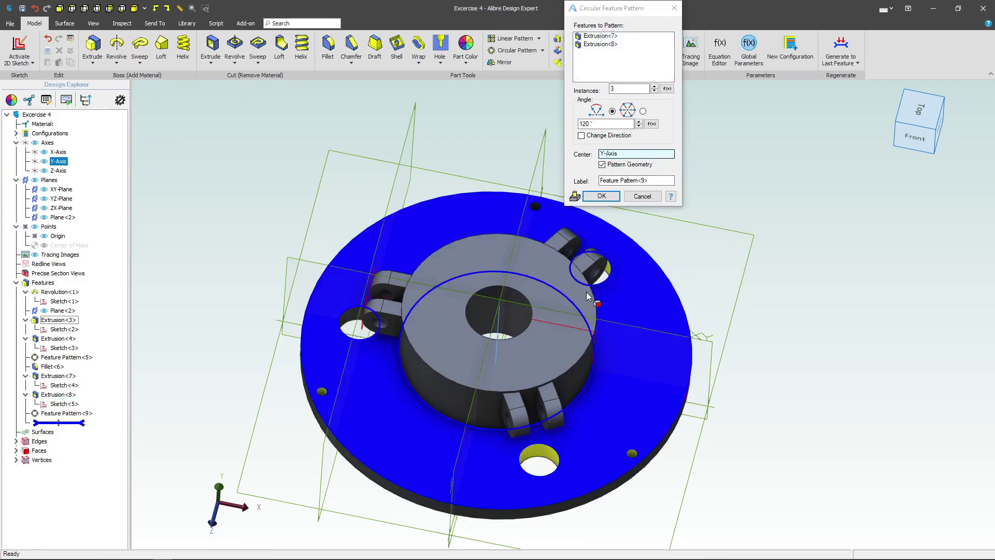
click(601, 196)
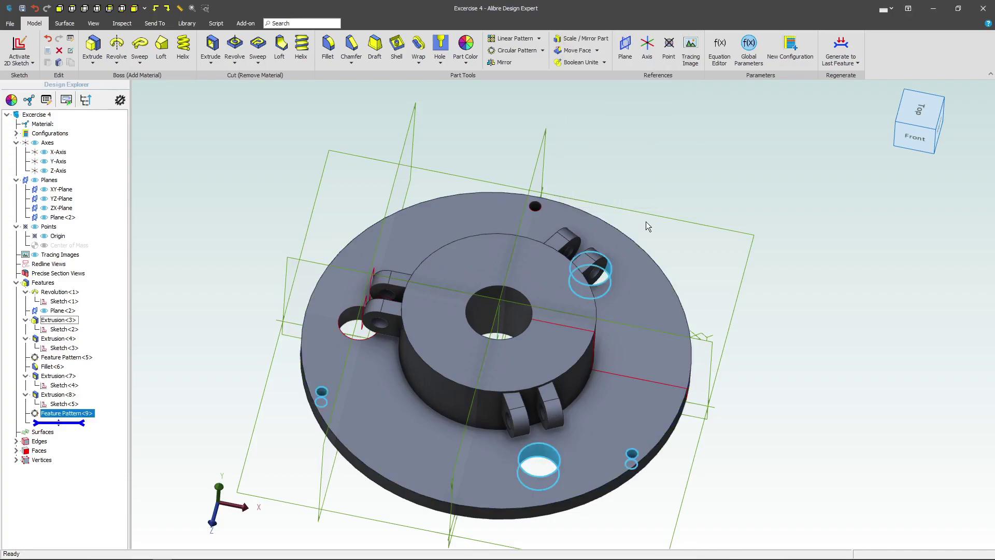
Inspect the patterned holes and orient the part to the isometric view showing its top, left and front
mouse_move(646, 222)
middle_down()
mouse_move(637, 251)
mouse_move(638, 226)
mouse_move(655, 232)
middle_up()
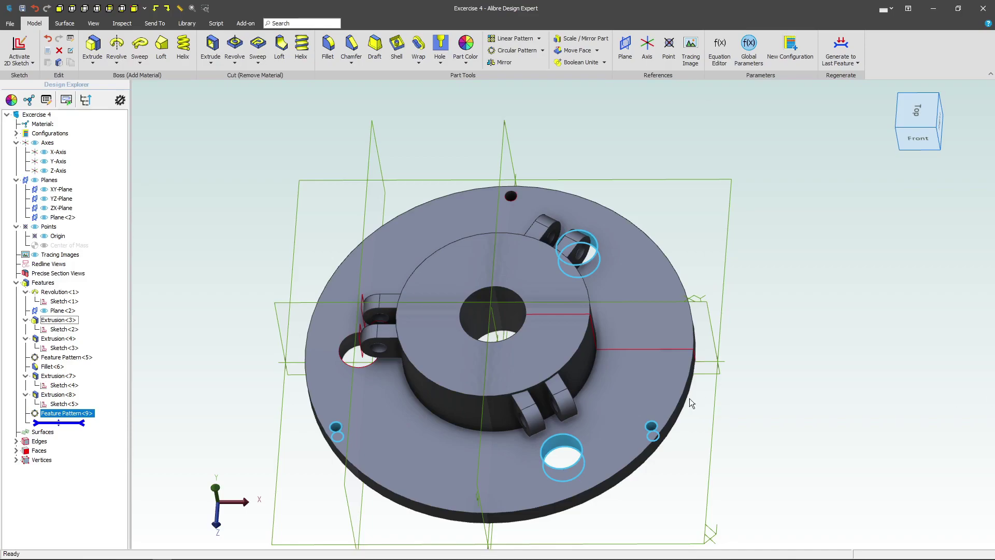
click(818, 403)
mouse_move(780, 411)
middle_down()
mouse_move(811, 399)
mouse_move(791, 407)
middle_up()
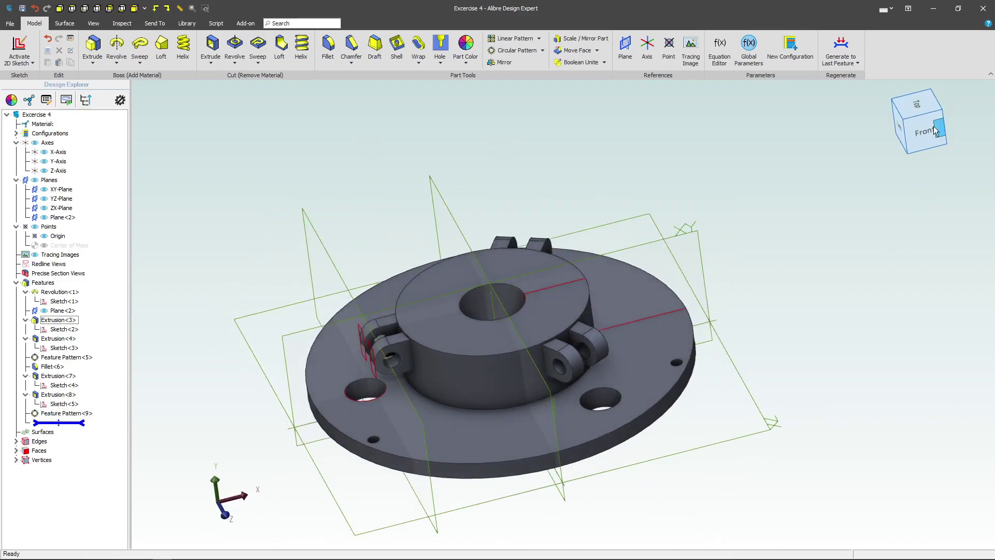
click(907, 120)
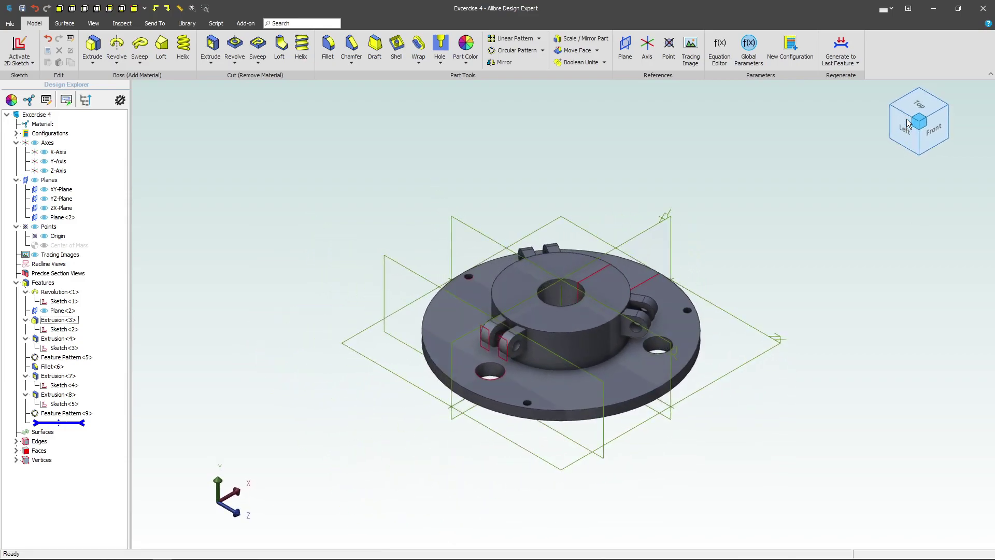